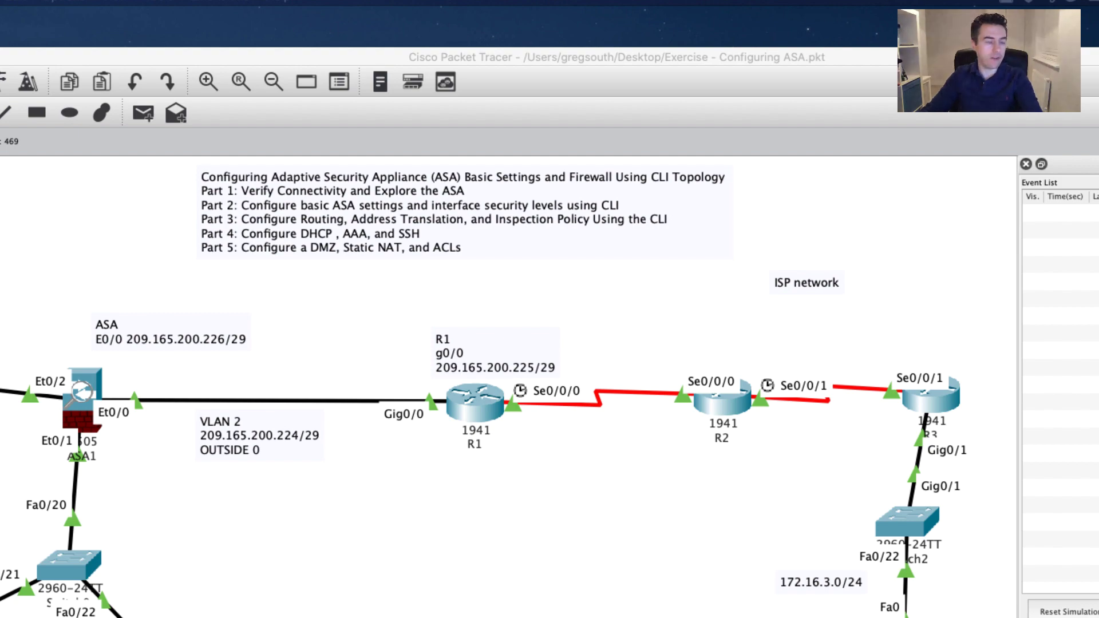
Step: Check PC-B's IP configuration on its Desktop
click(85, 412)
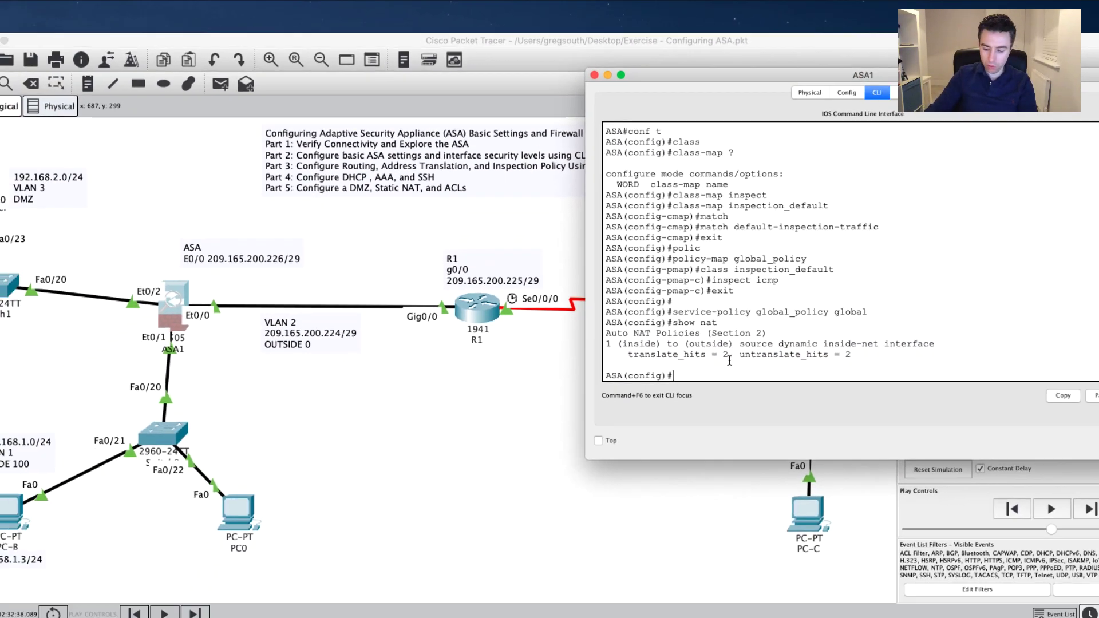
key(Return)
key(Return)
key(Return)
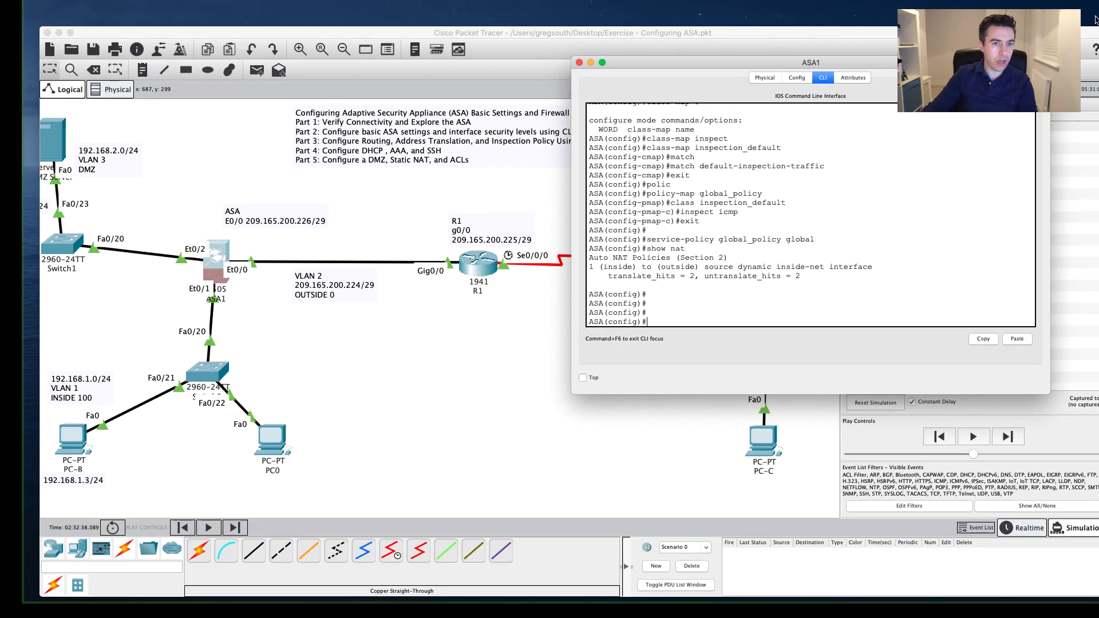
click(71, 446)
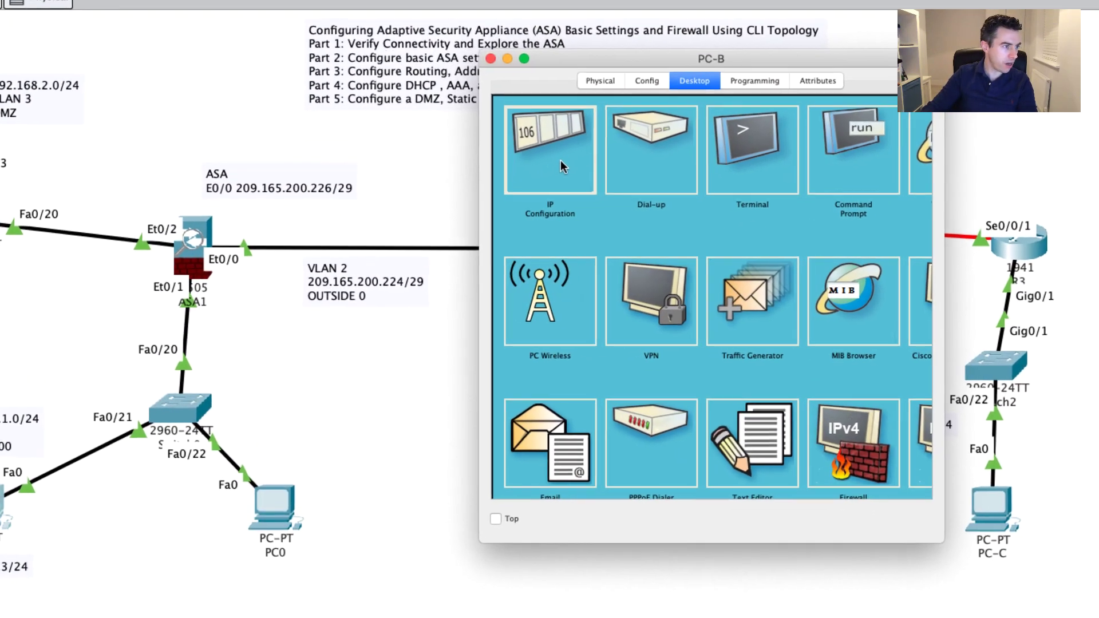
click(478, 186)
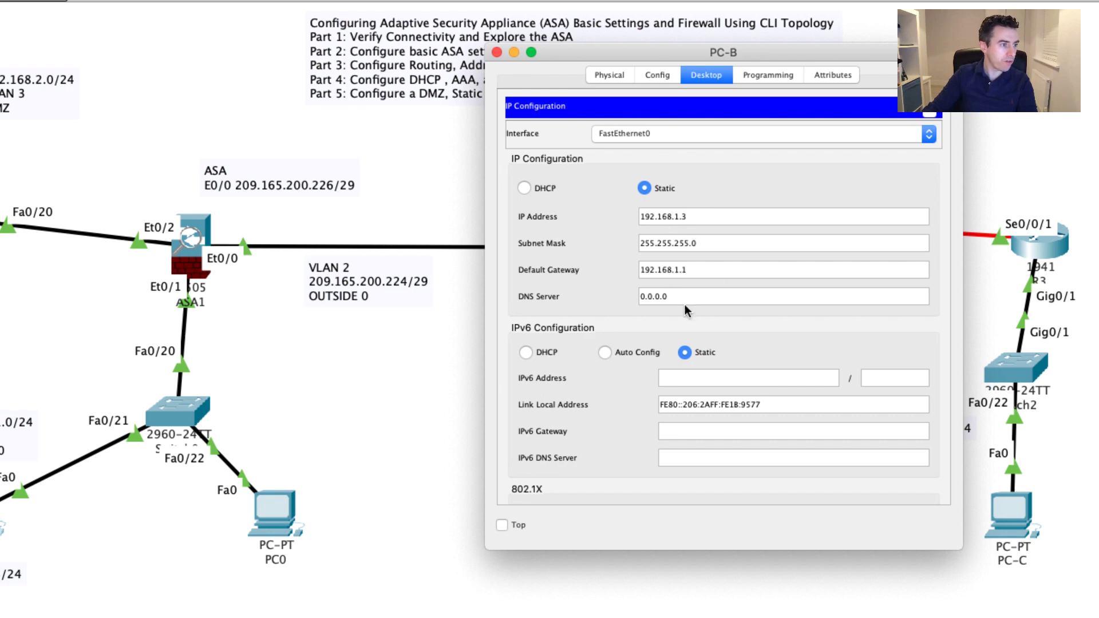
click(496, 52)
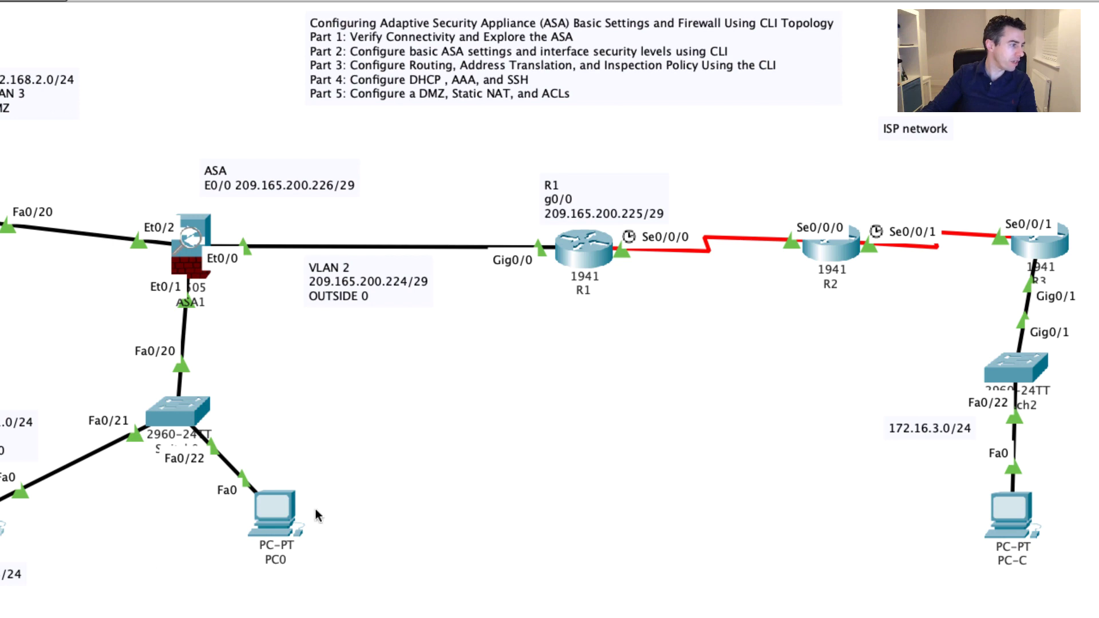
Step: Check PC0's IP configuration, then return to ASA1's command line
click(269, 515)
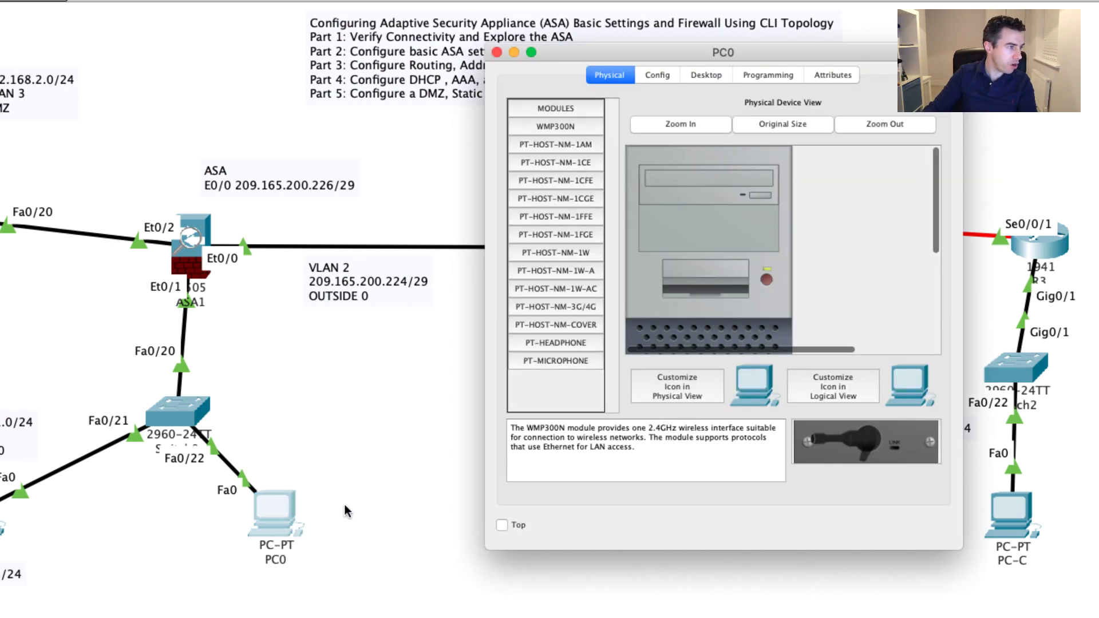
click(716, 80)
click(574, 146)
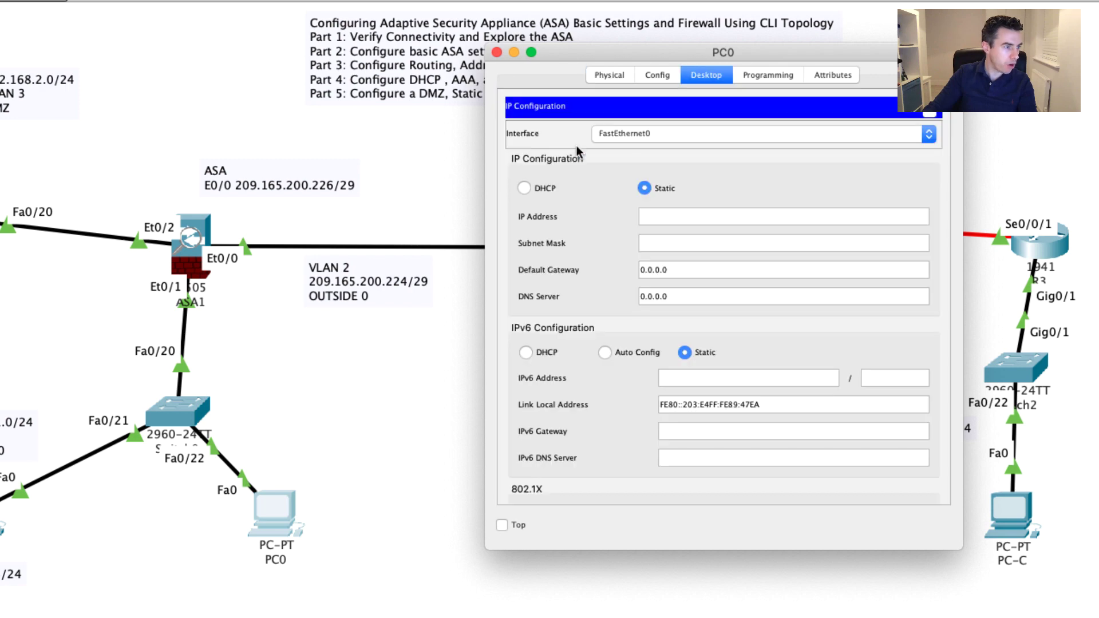
click(497, 53)
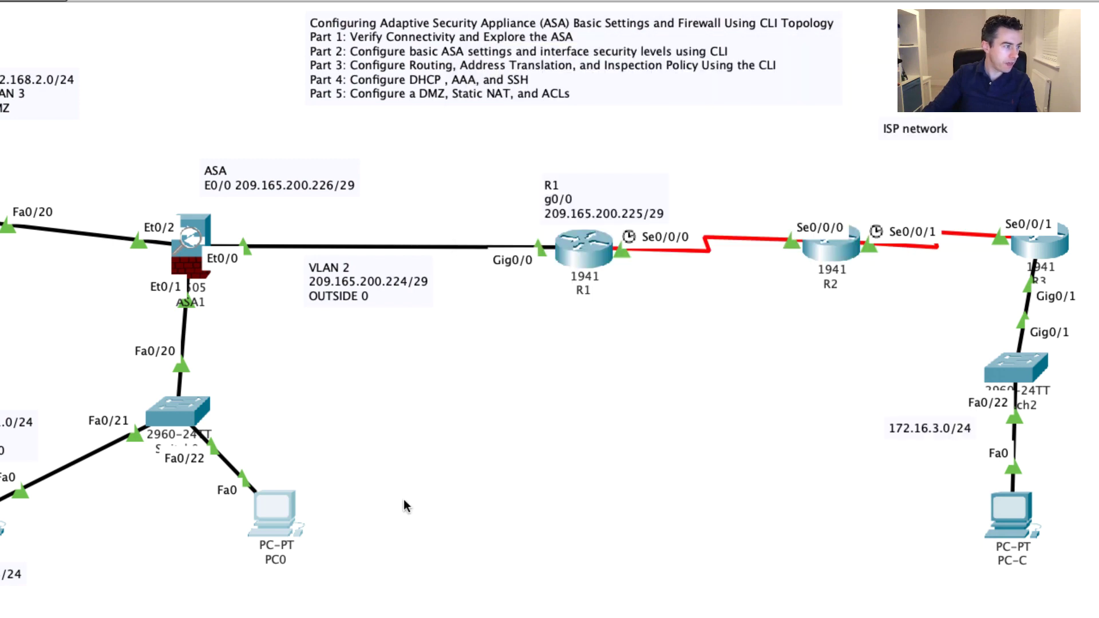
click(184, 257)
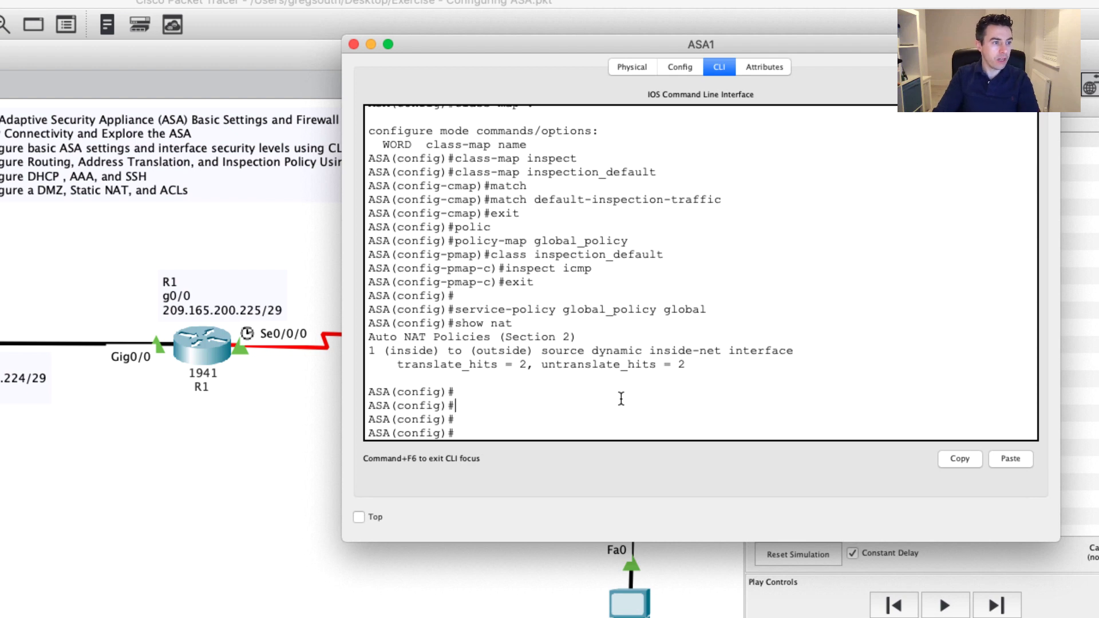
Step: Type 'dhcpd add 192.168.1.10-192.168.1.100 inside' on ASA1, checking interface names with ?
text(d)
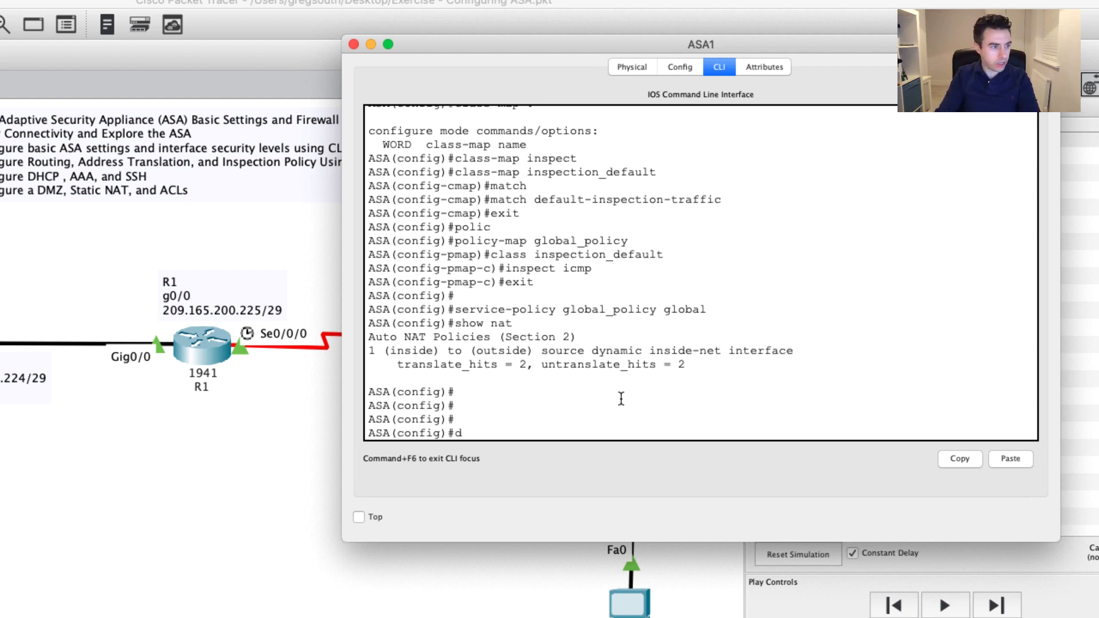
key(BackSpace)
text(dhc)
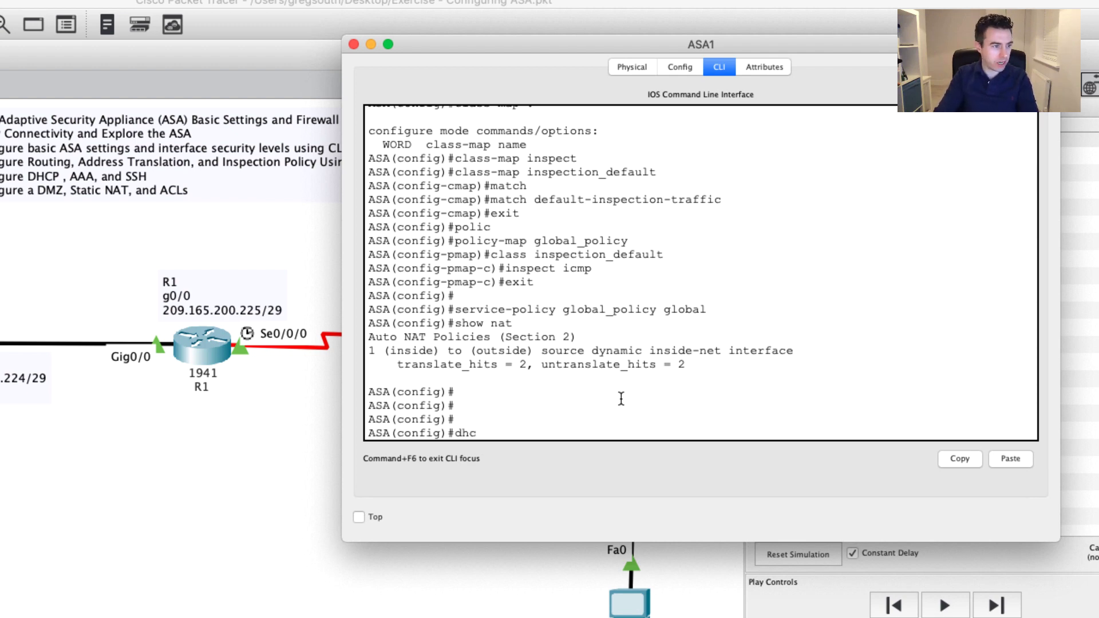
key(Tab)
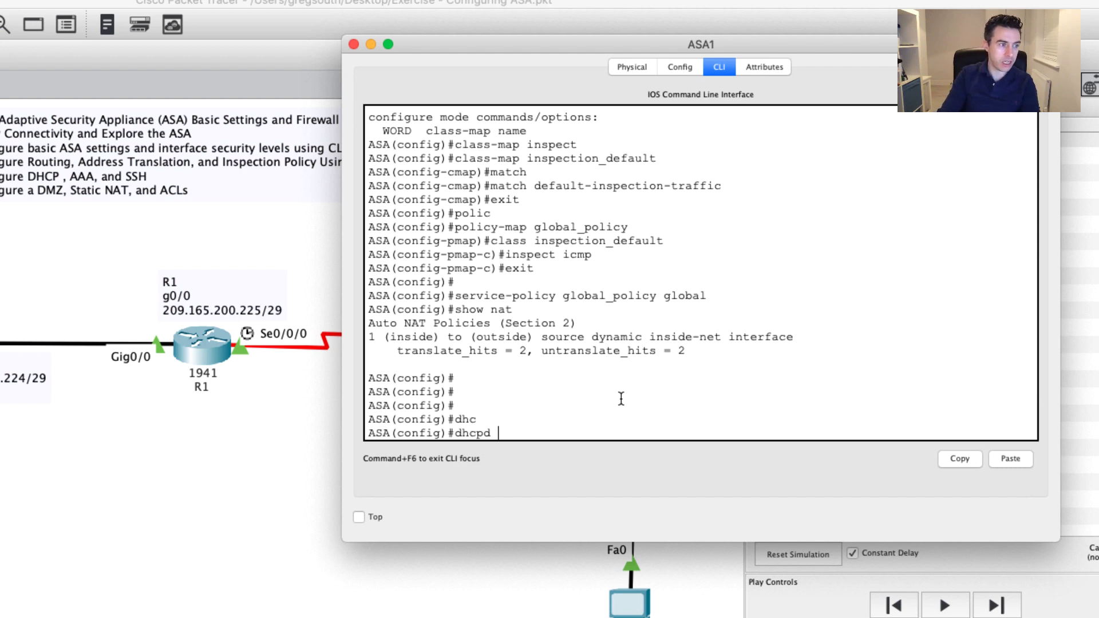
text(add )
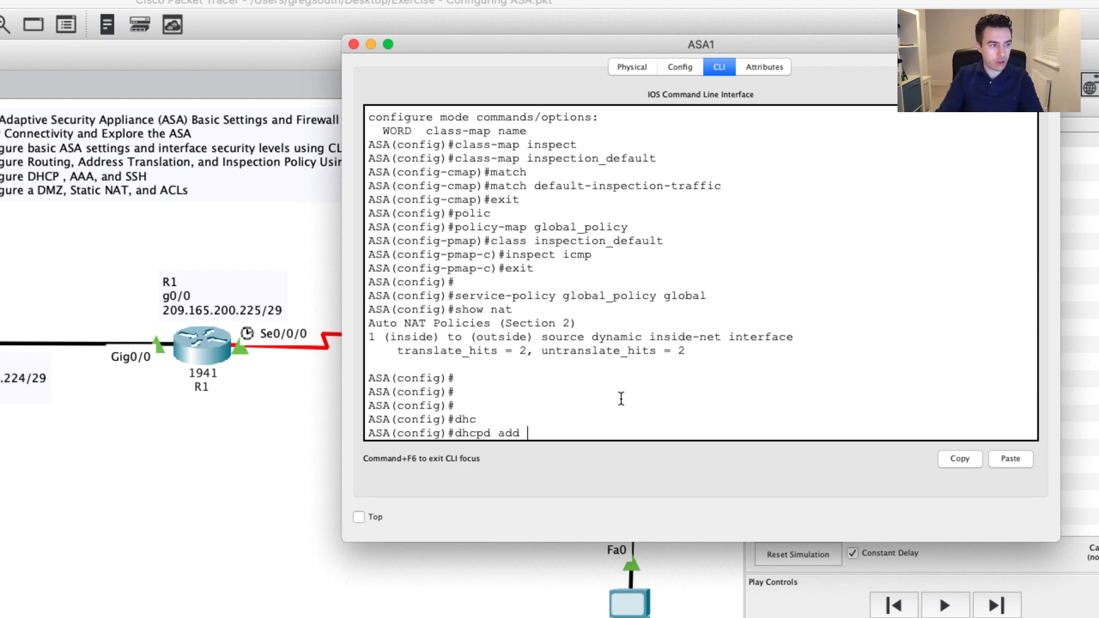
text(192.168.)
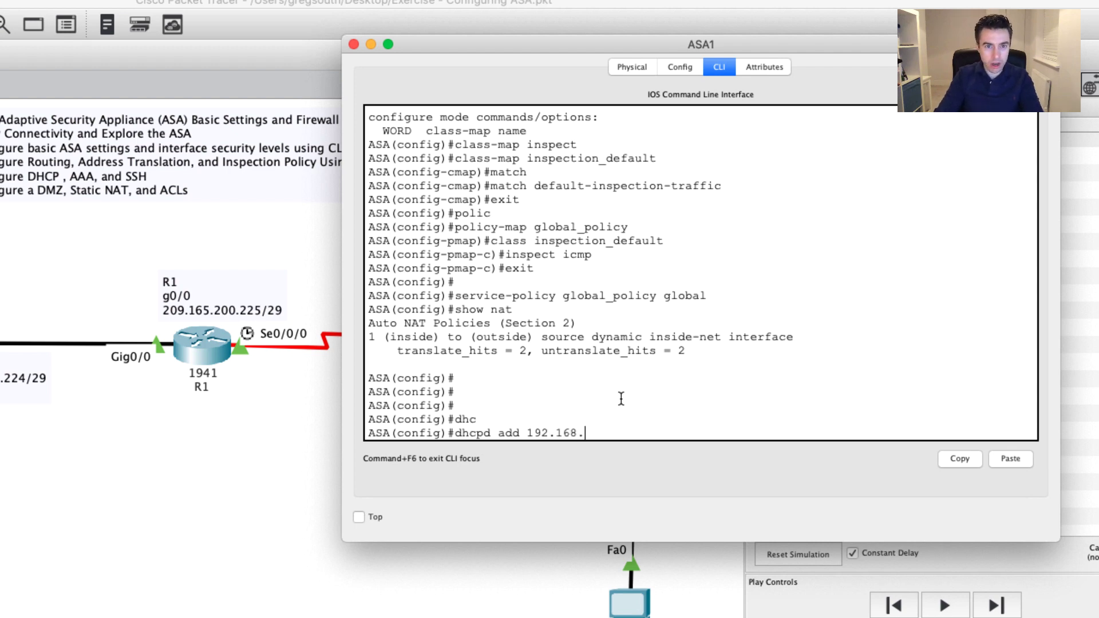
text(1.)
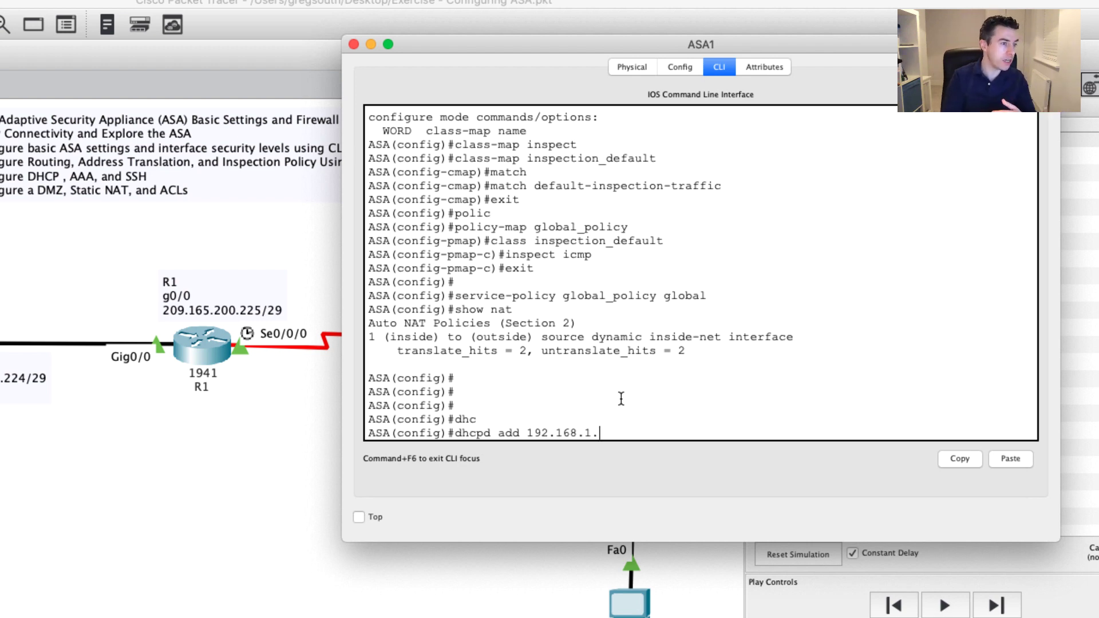
text(10)
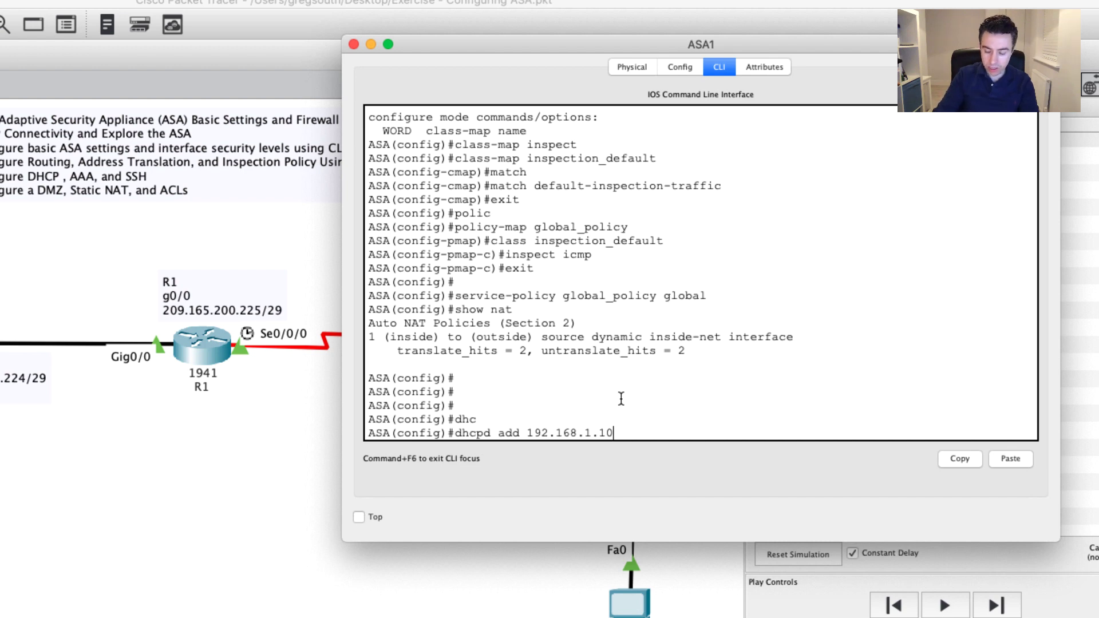
text(-)
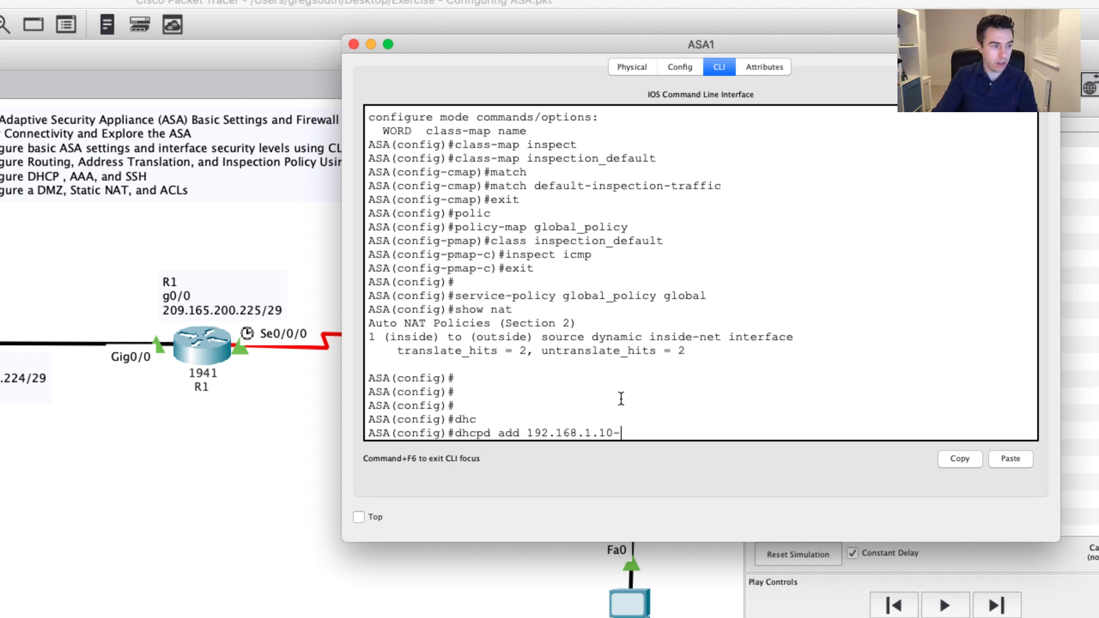
text(192.168)
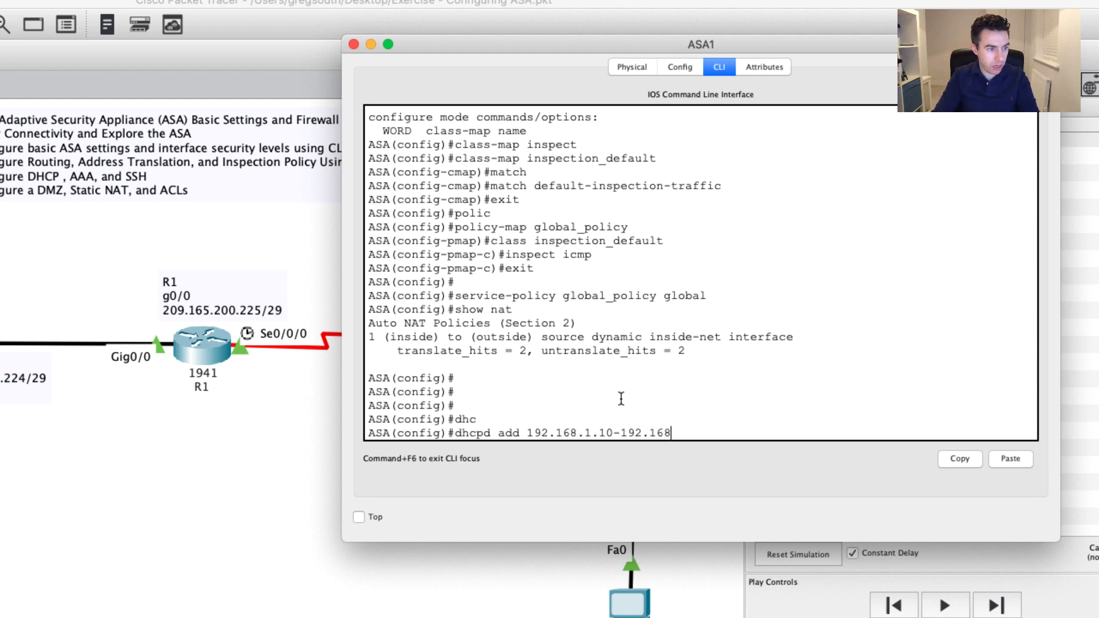
text(.1.100)
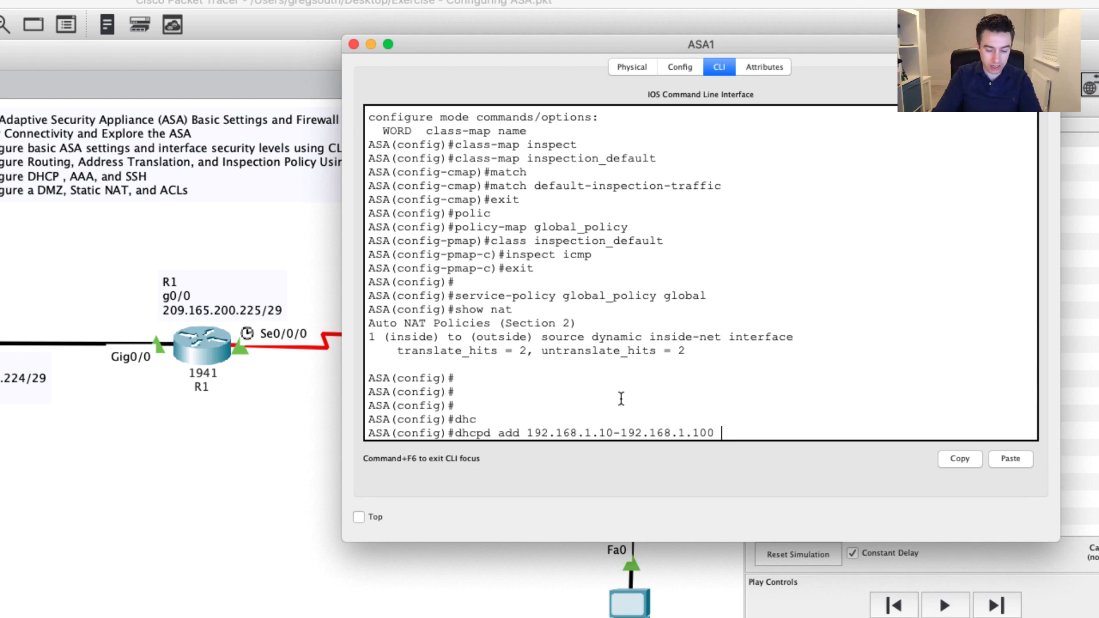
text(inside)
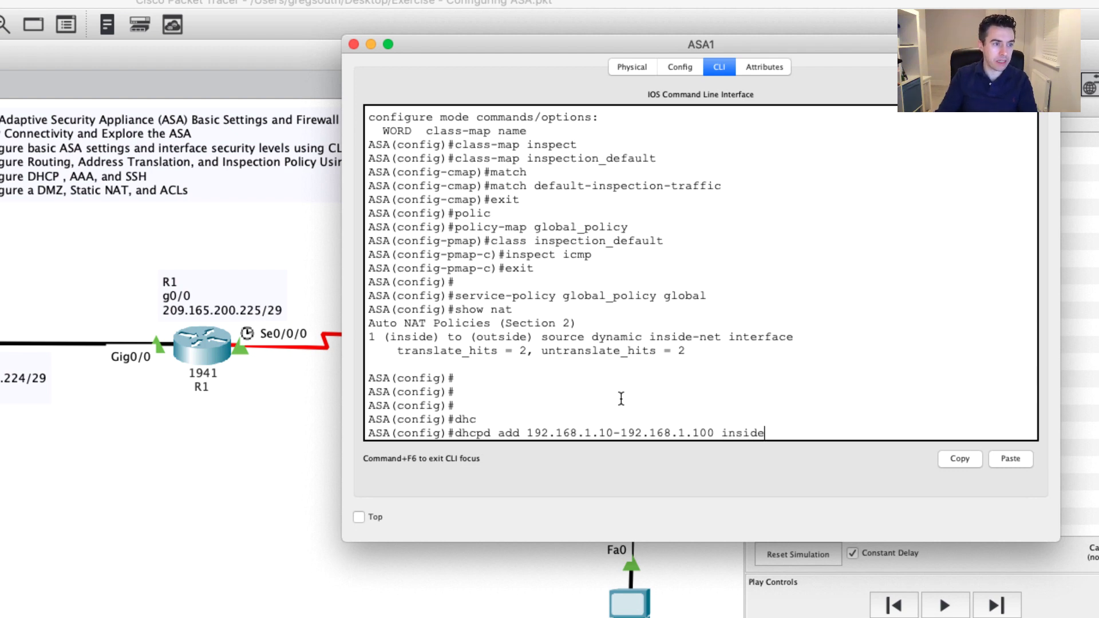
key(BackSpace)
key(BackSpace)
key(BackSpace)
key(BackSpace)
key(BackSpace)
key(BackSpace)
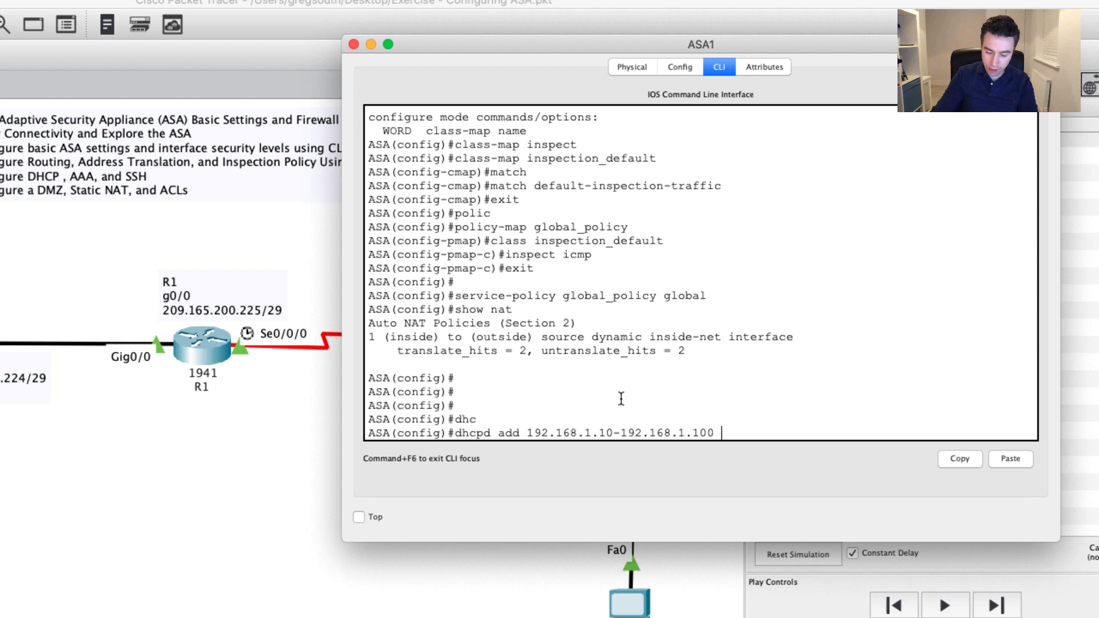
text(?)
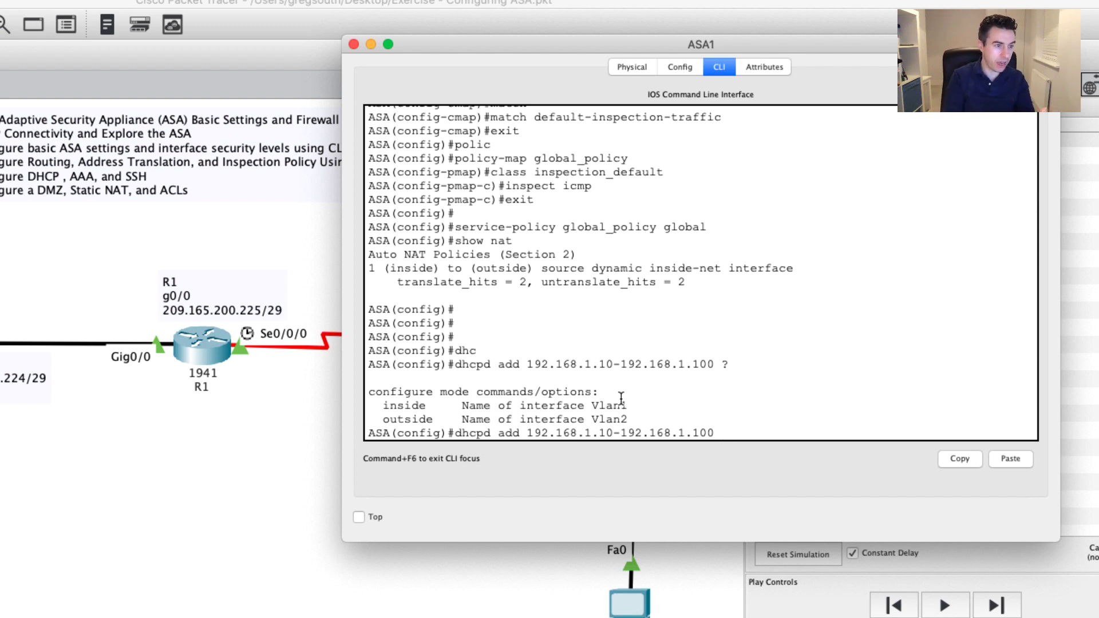
text(inside)
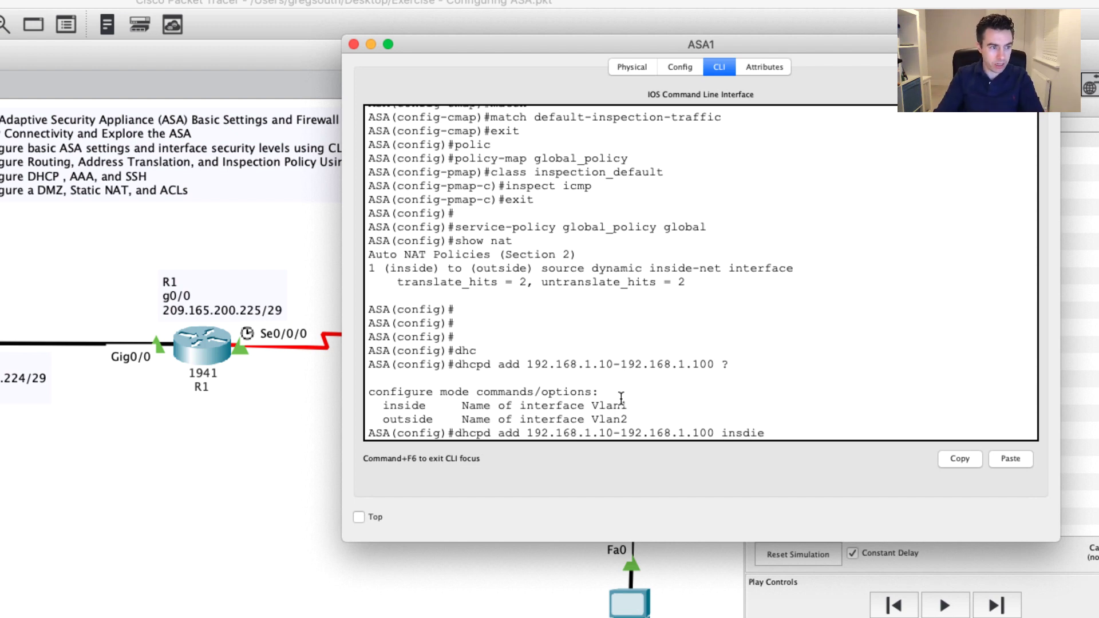
key(BackSpace)
key(BackSpace)
key(BackSpace)
Step: Submit the pool, then shorten it to 192.168.1.10-192.168.1.30 after the 32-address warning
text(ide)
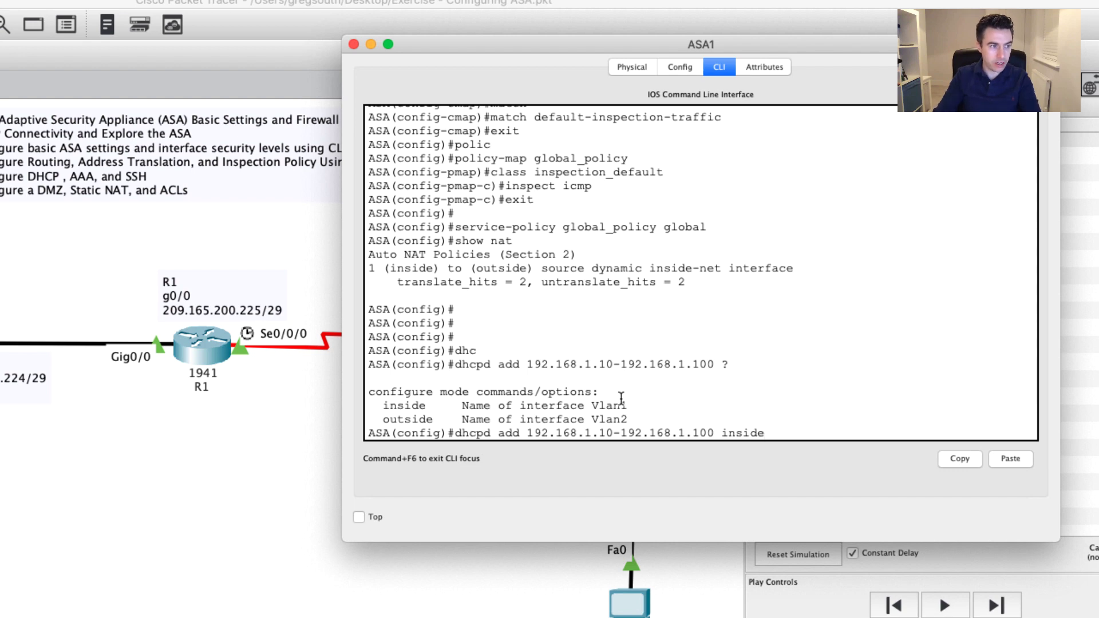
key(Return)
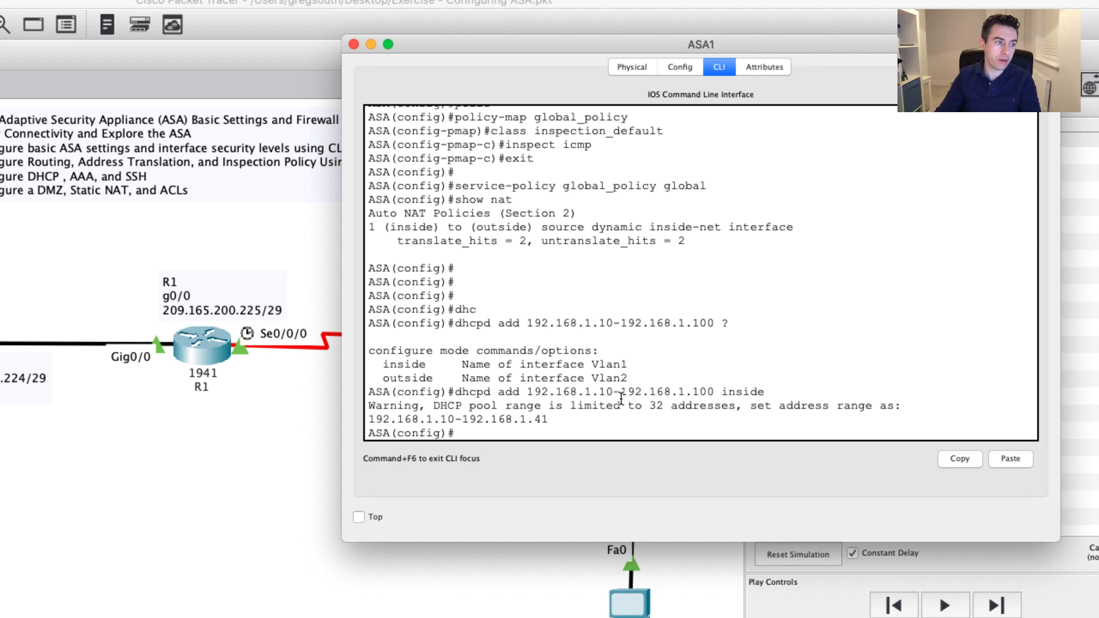
key(Up)
key(Left)
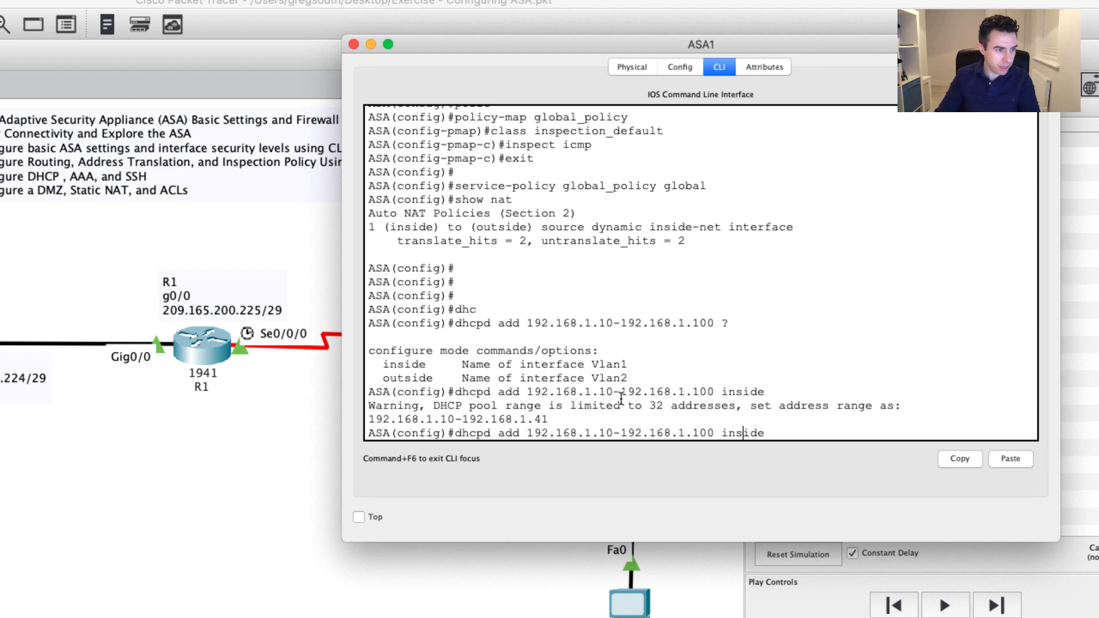
key(Left)
key(Left)
key(Left)
key(Left)
key(BackSpace)
key(BackSpace)
key(BackSpace)
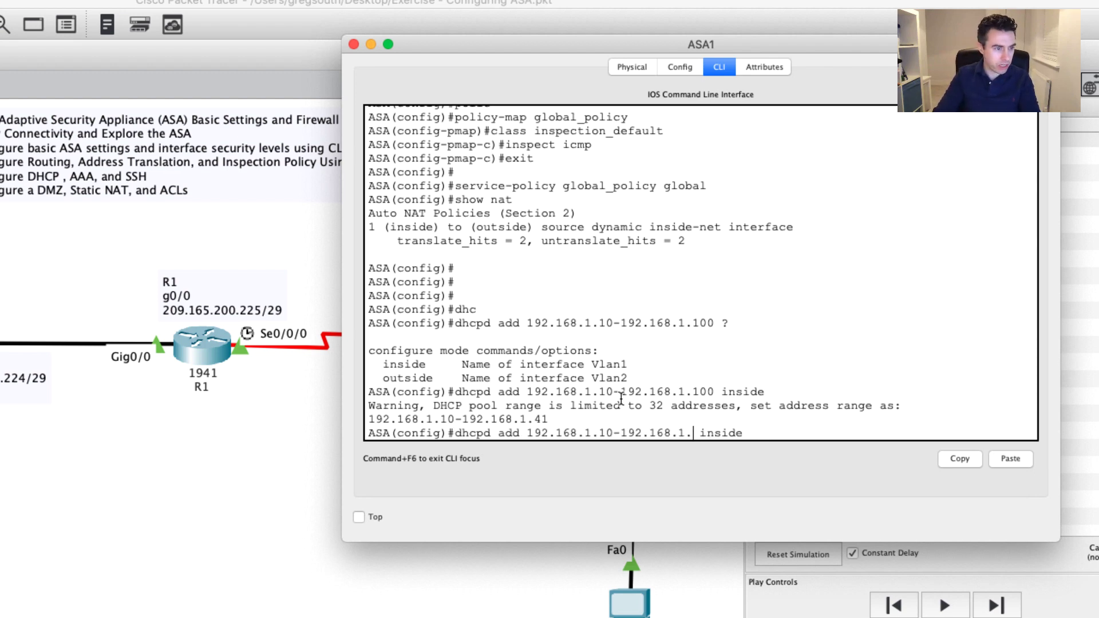
text(30)
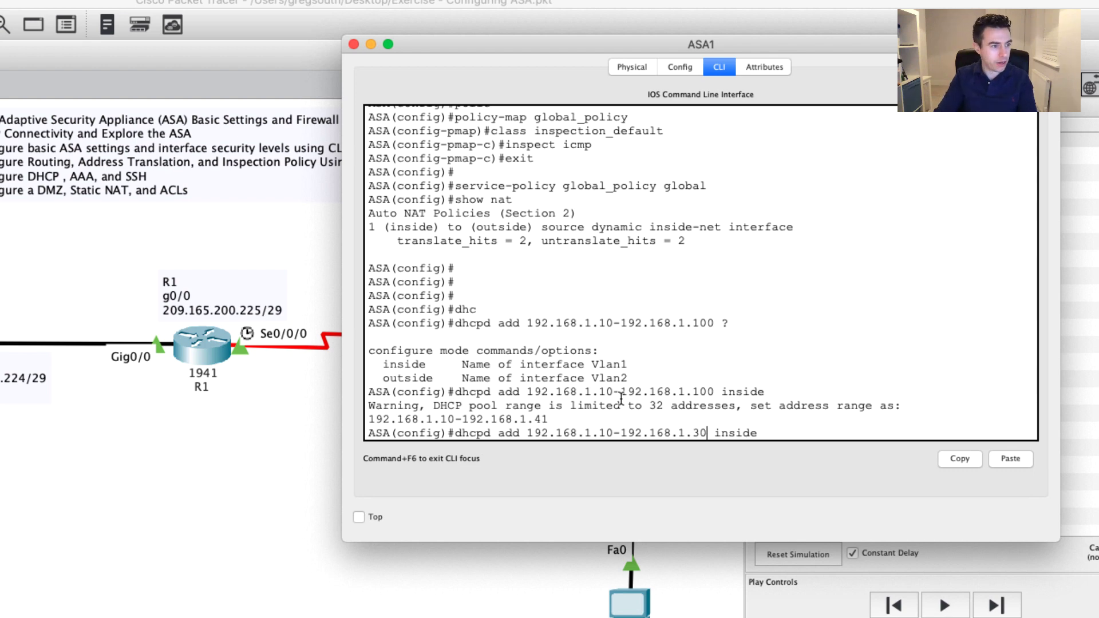
key(Return)
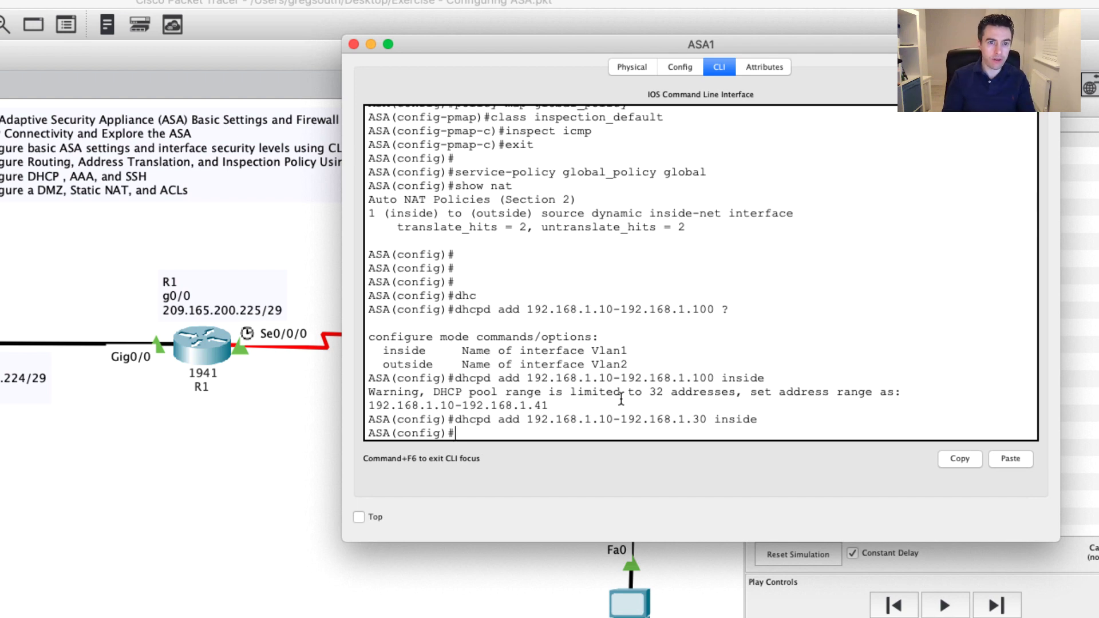
Step: Enter 'dhcpd dns 8.8.8.8 interface inside' for ASA1's inside pool
text(dh)
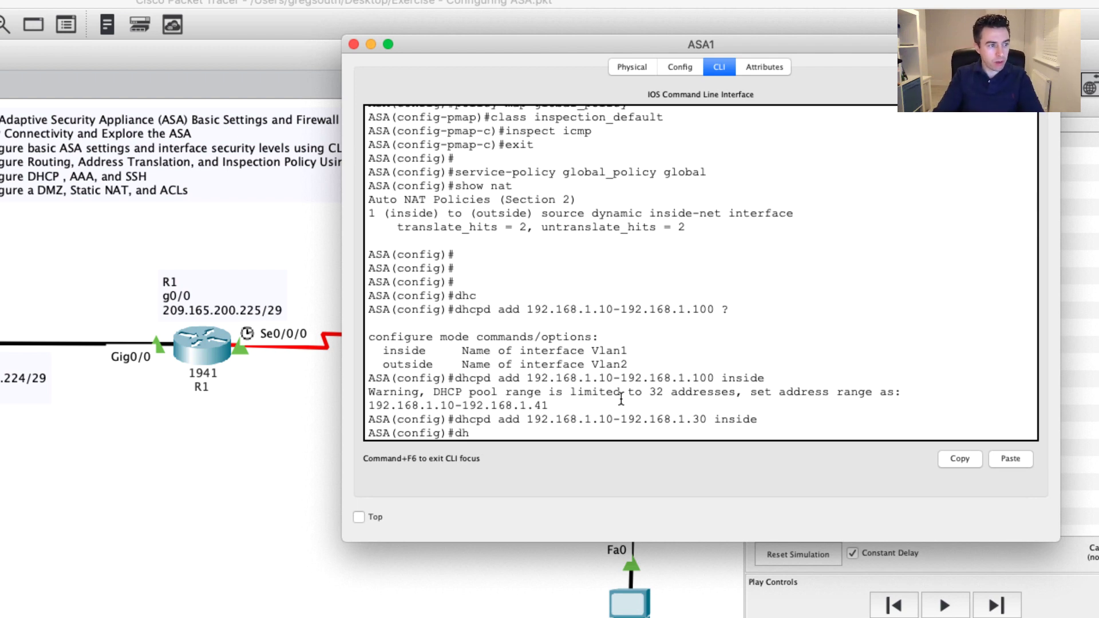
key(Tab)
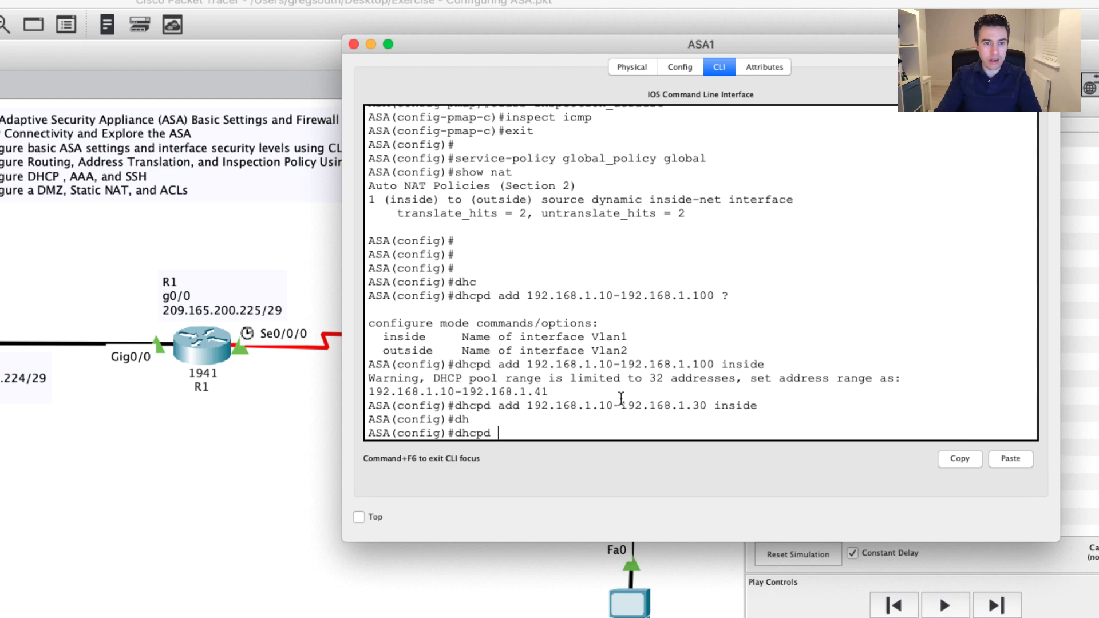
text(dns 8.8.8.8)
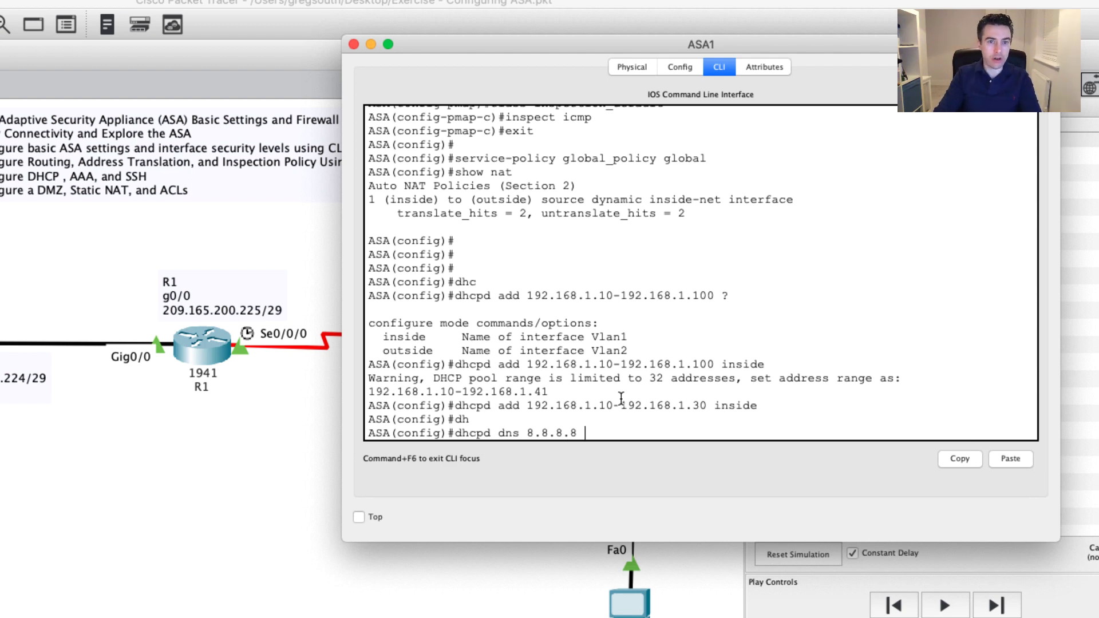
text( inter)
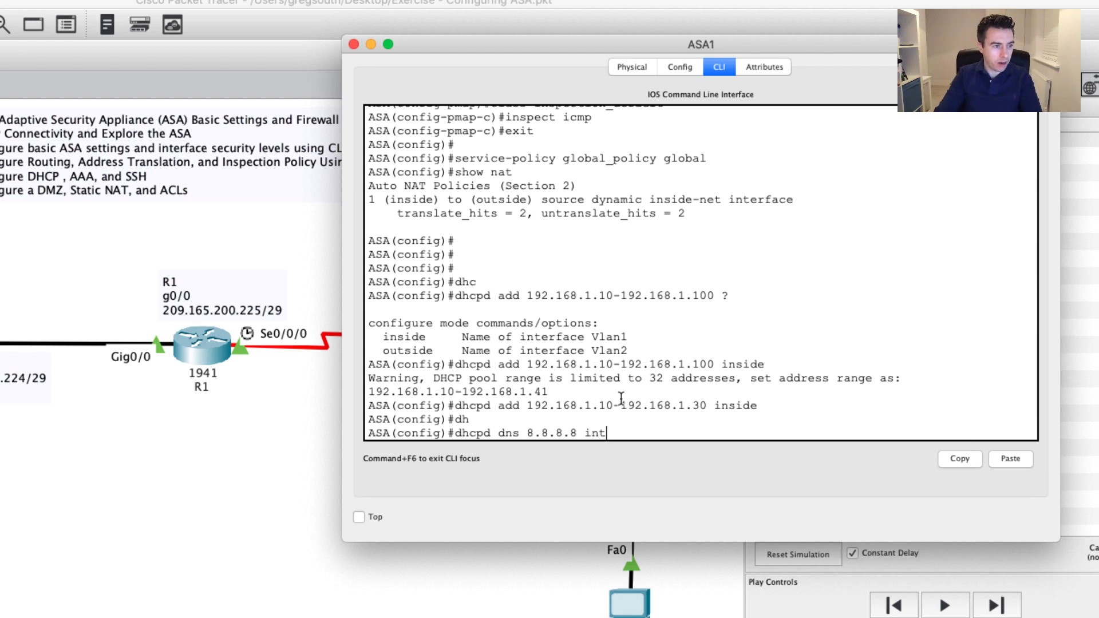
key(Tab)
text(inside)
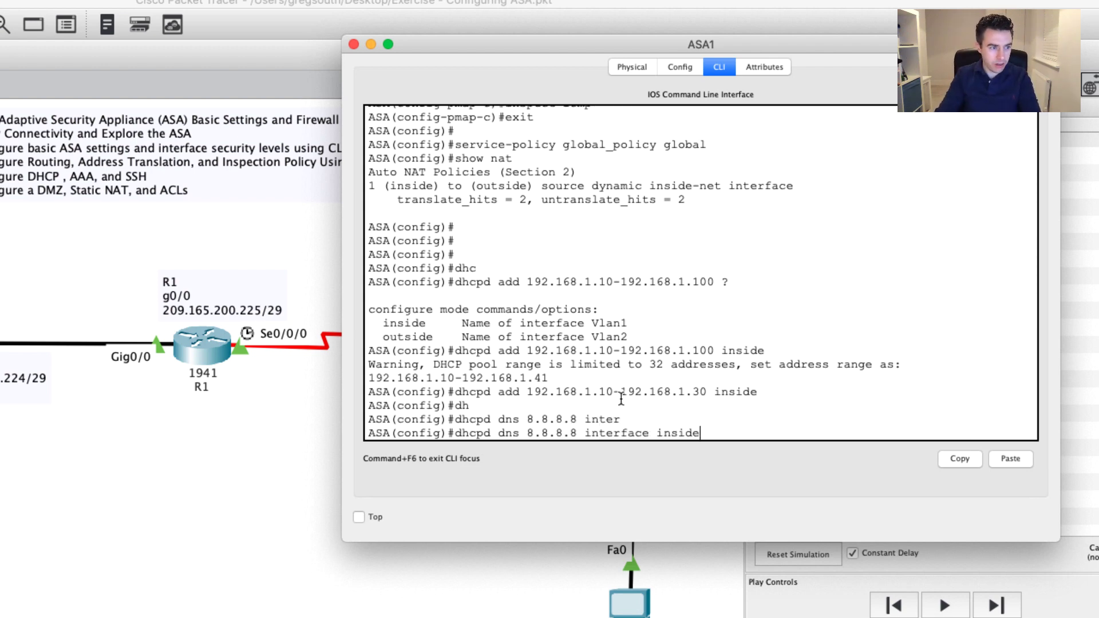
key(Return)
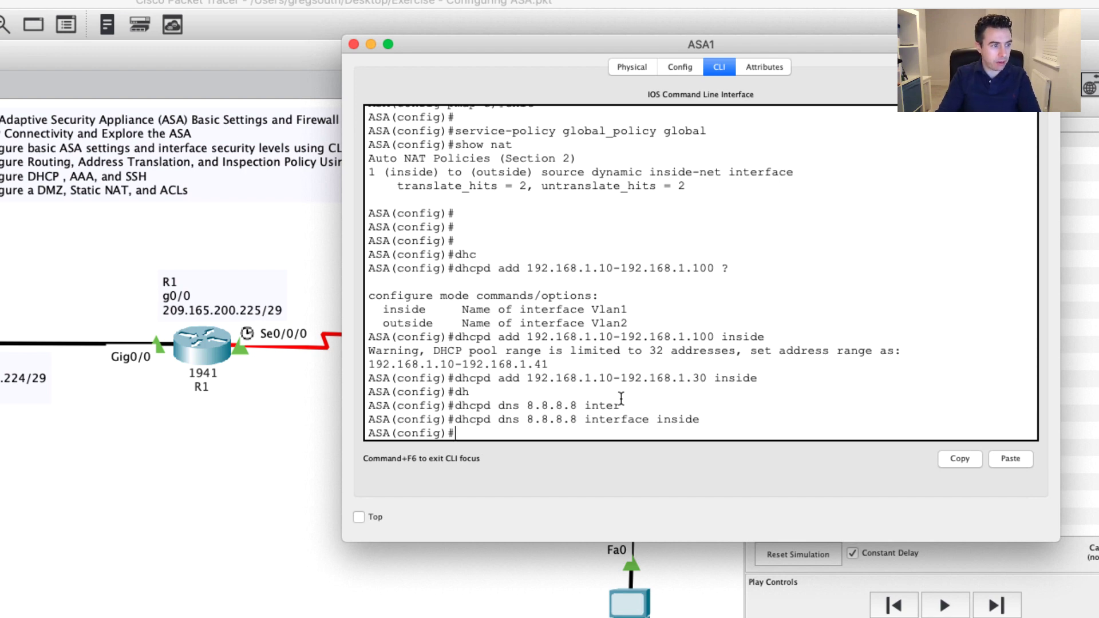
Step: Enter 'dhcpd enable inside' to turn on the DHCP server
text(d)
key(Tab)
text(ch)
key(Tab)
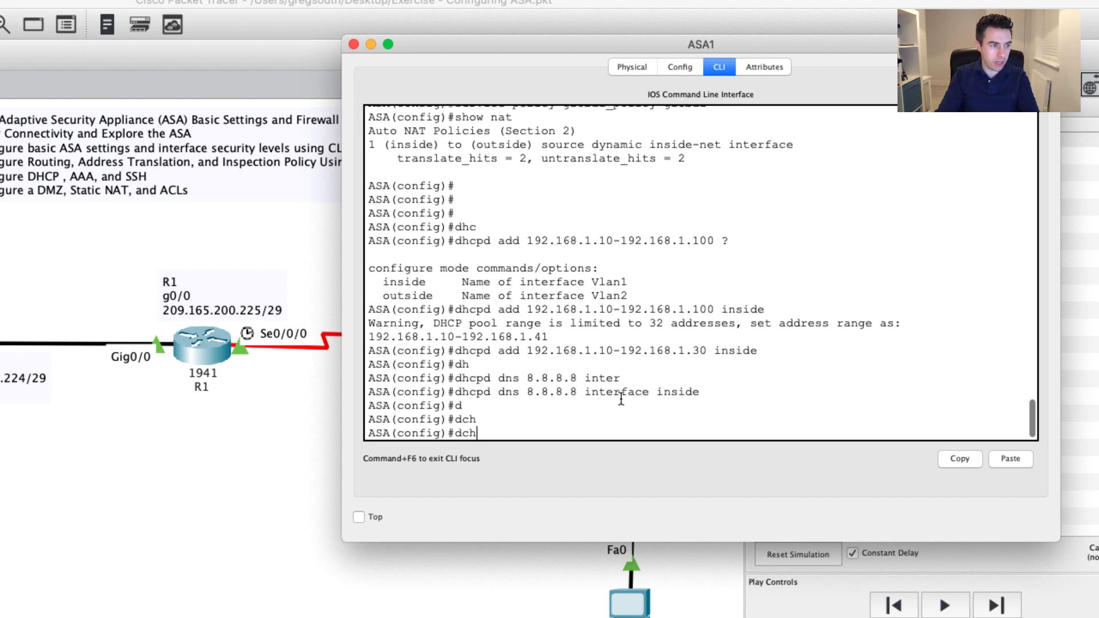
key(BackSpace)
text(hc)
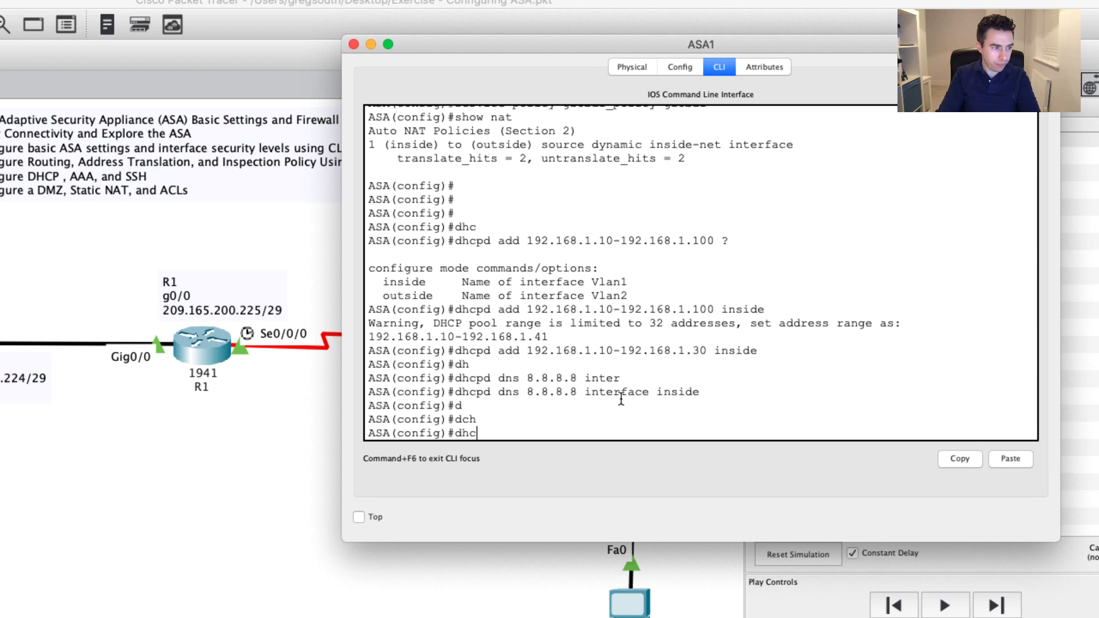
key(Tab)
text(enable)
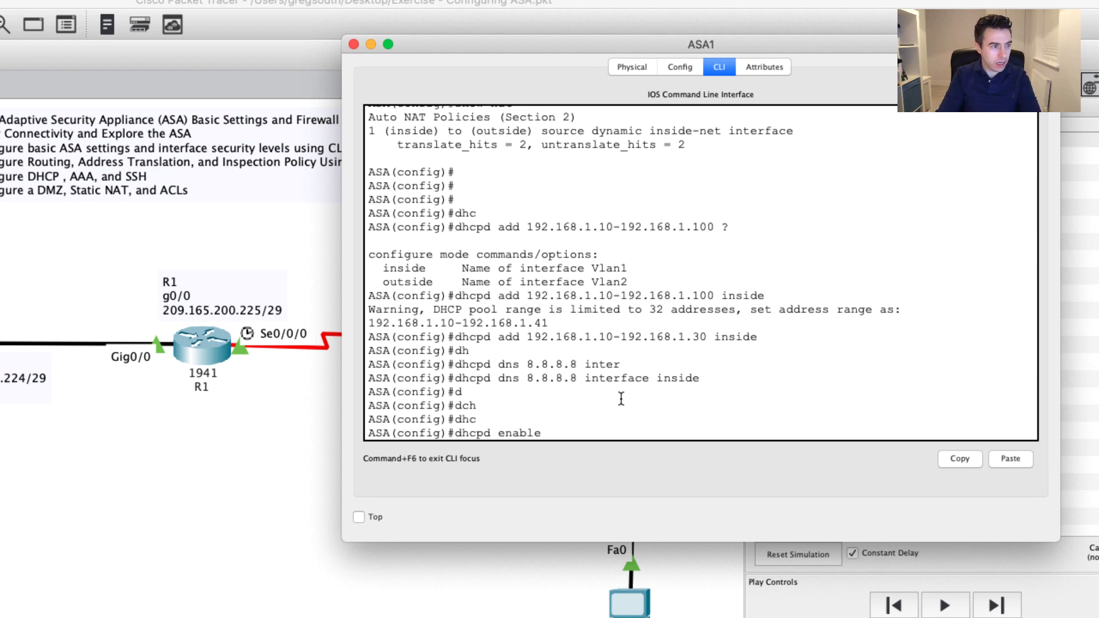
key(Tab)
text(insside)
key(BackSpace)
key(BackSpace)
key(BackSpace)
key(BackSpace)
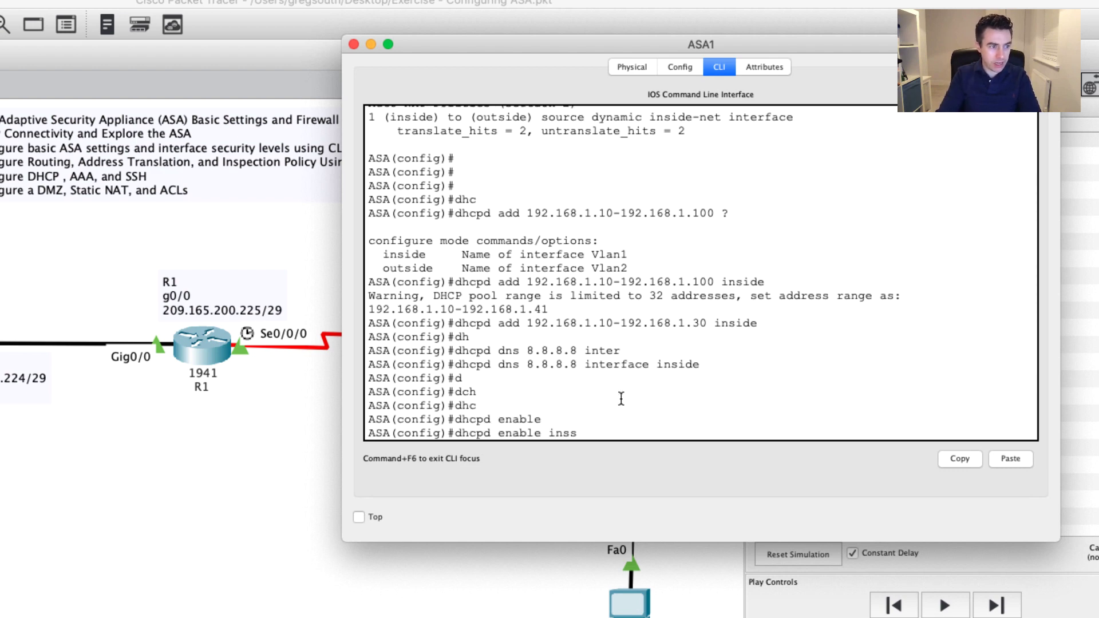
text(ide)
key(Return)
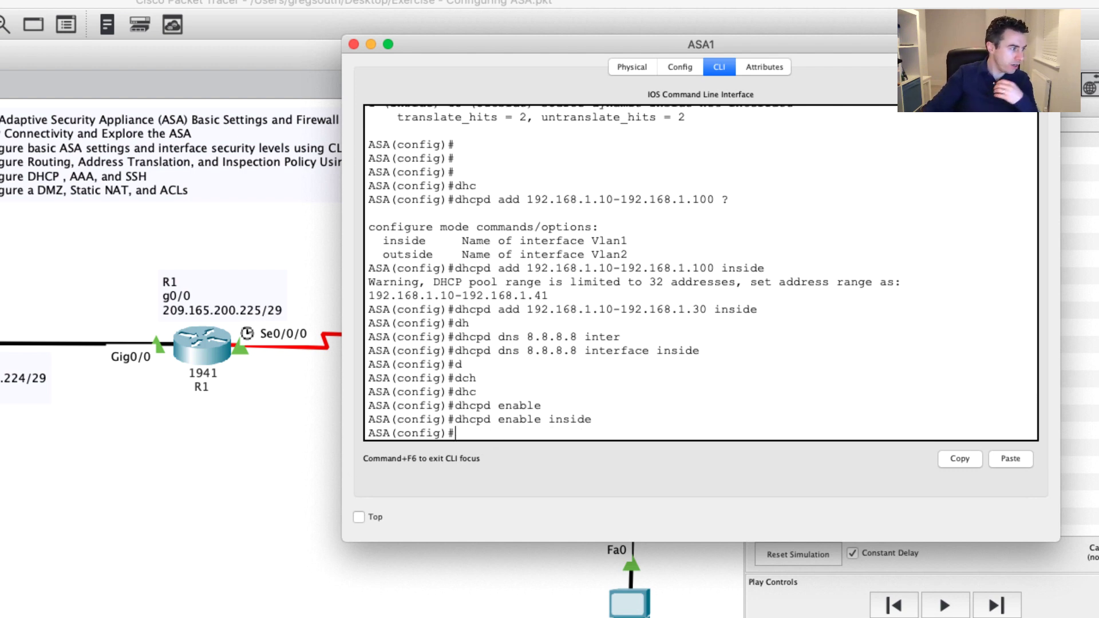
Step: Switch PC-B's IP configuration to DHCP
key(super+w)
click(628, 602)
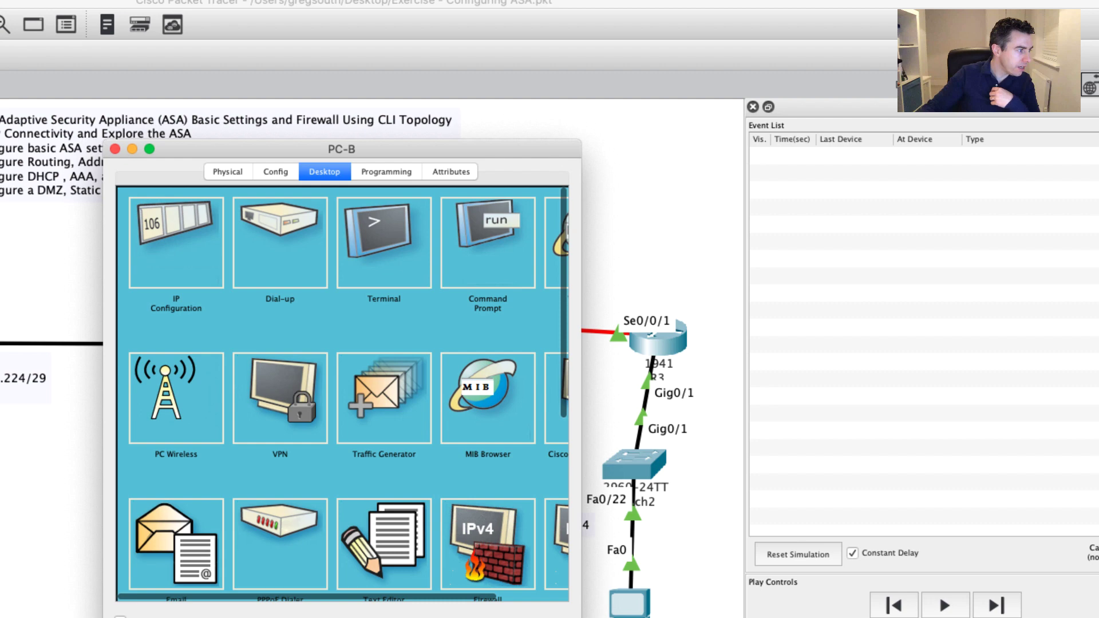
click(179, 235)
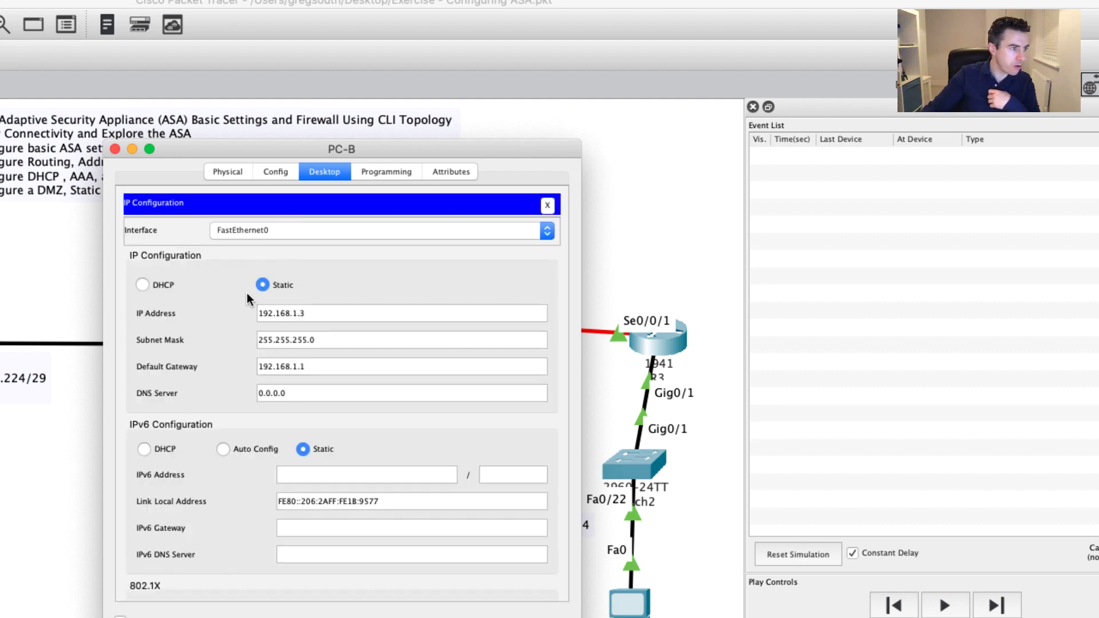
click(161, 286)
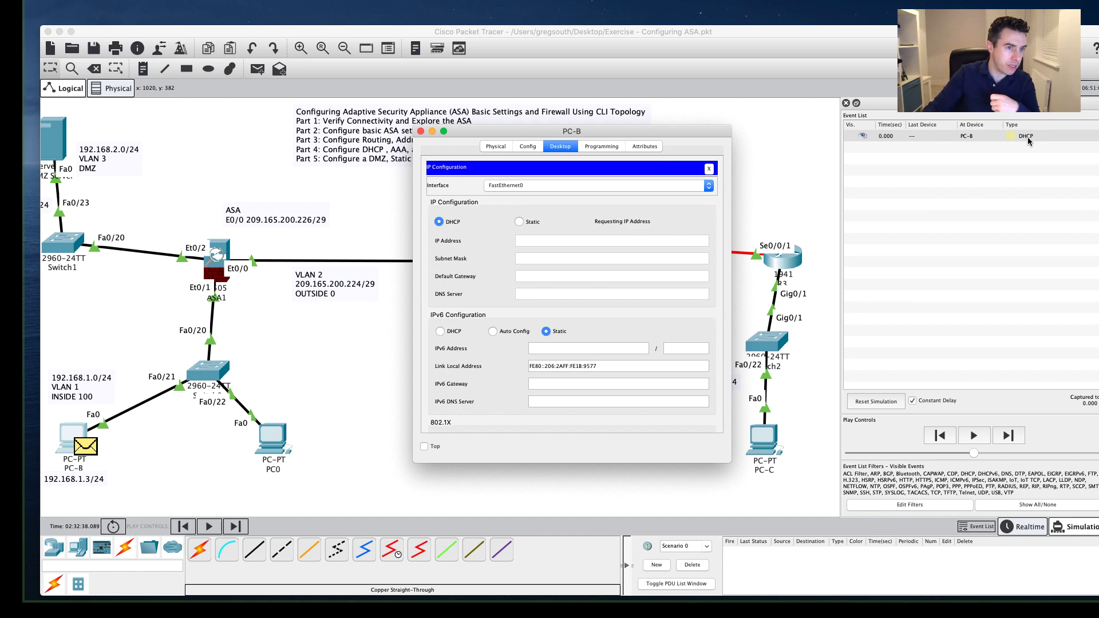
Step: Step the simulation through the DHCP exchange, then return to realtime mode
click(1010, 436)
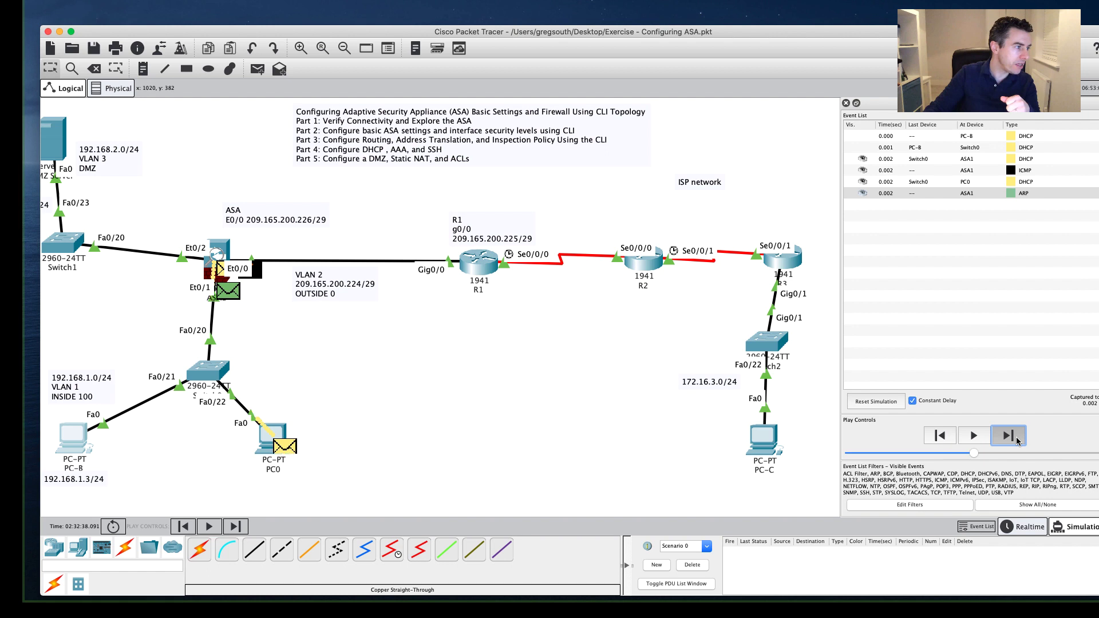
click(1009, 436)
click(1008, 437)
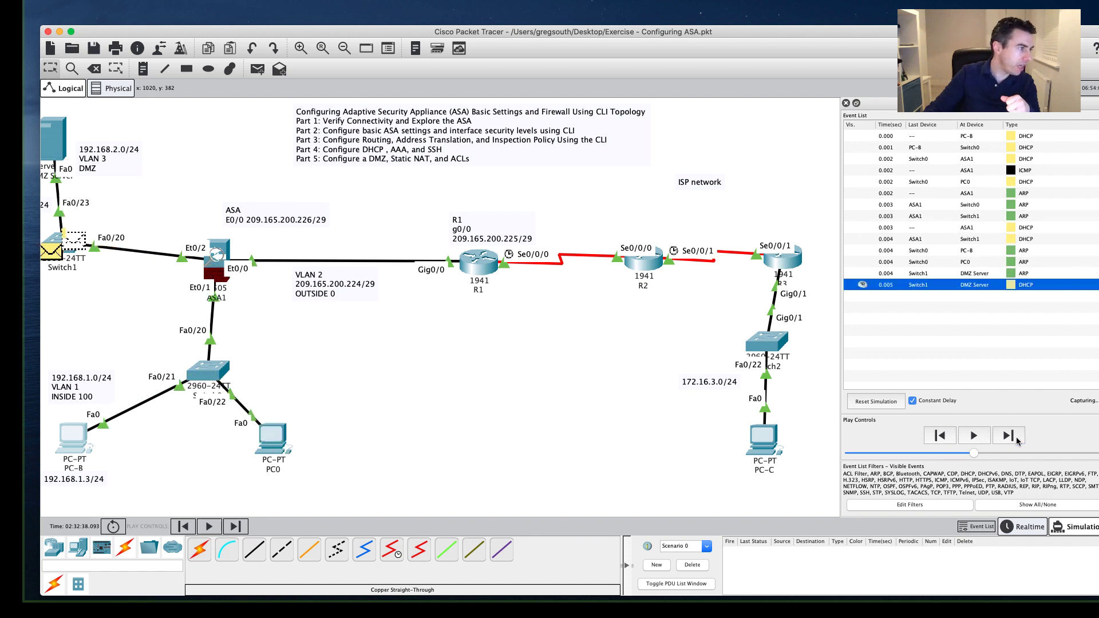
click(1008, 436)
click(1008, 436)
click(1009, 437)
click(1017, 440)
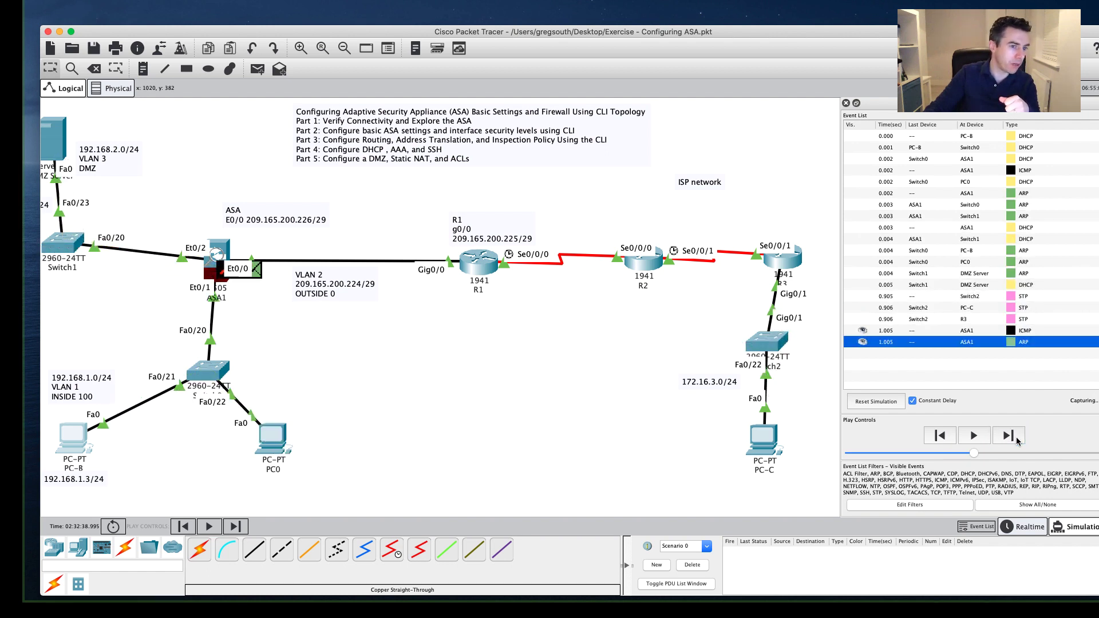
click(1024, 527)
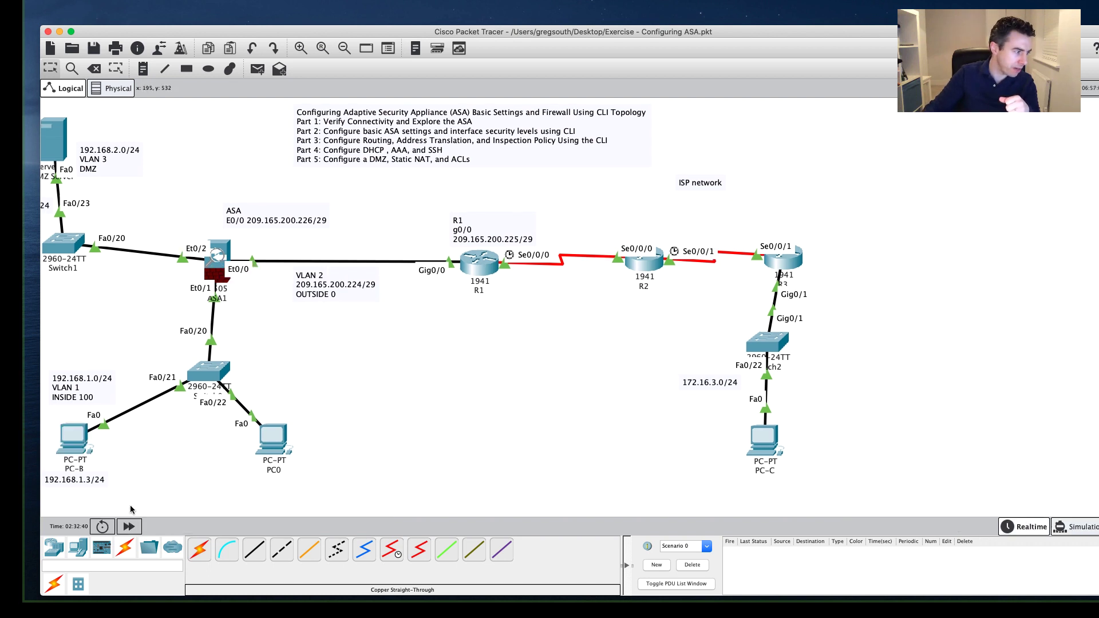
Step: Fast-forward time and confirm PC-B received 192.168.1.10 by DHCP
click(132, 529)
click(136, 530)
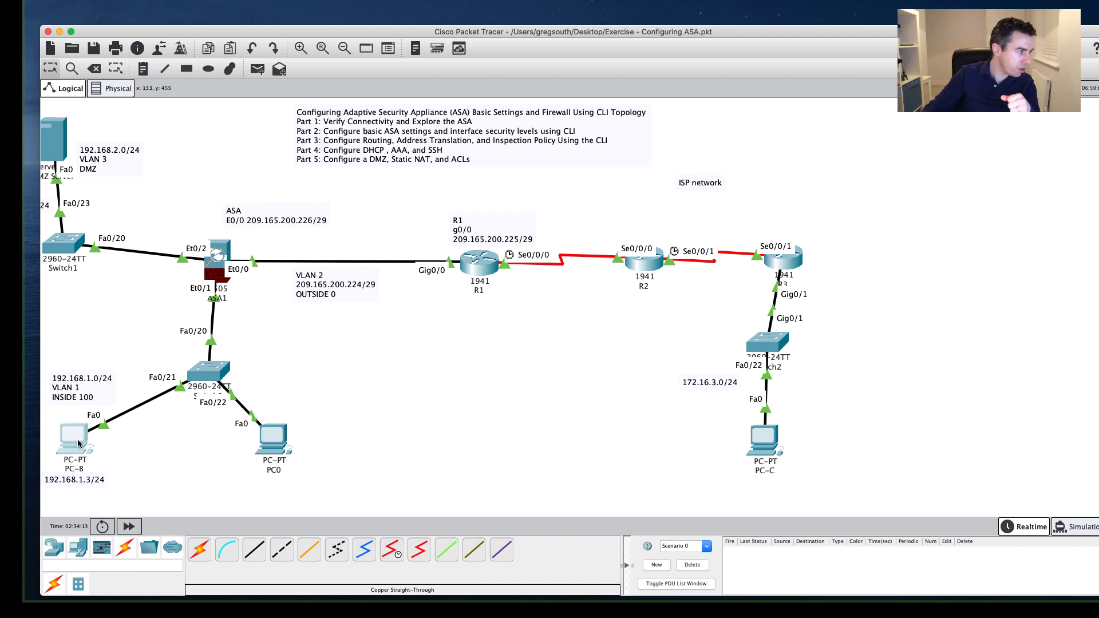
click(78, 444)
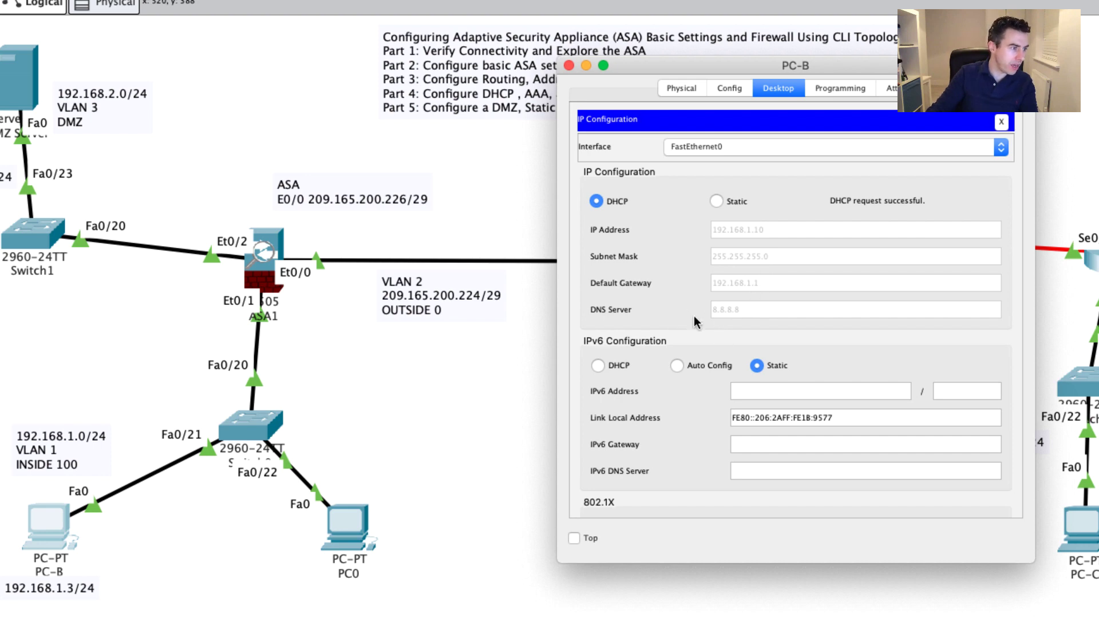
click(435, 413)
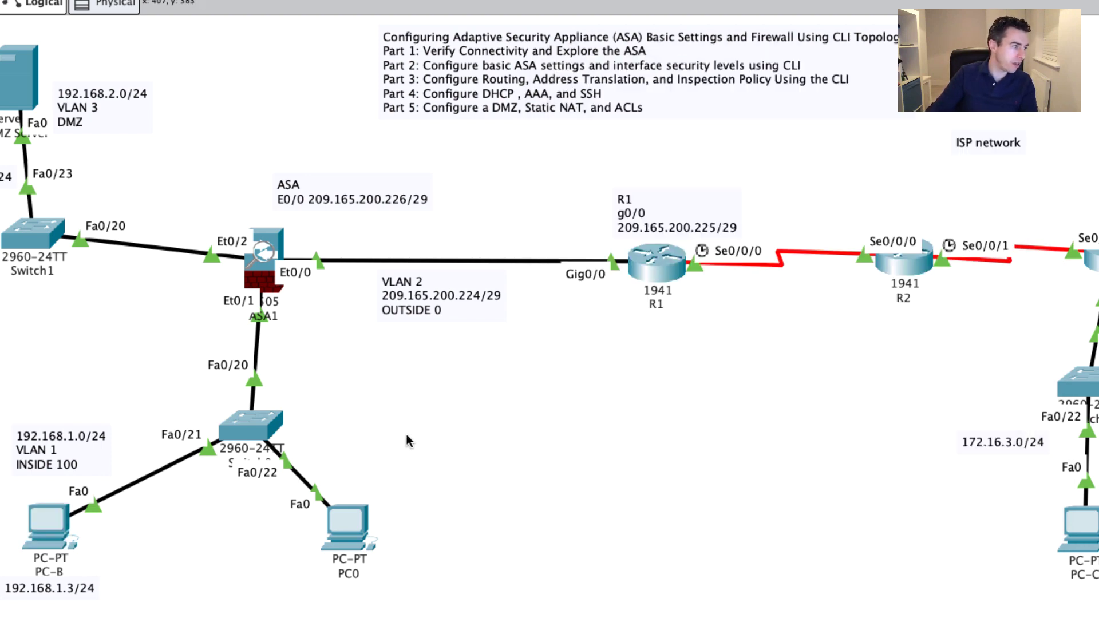
Step: Switch PC0's IP configuration to DHCP so it gets 192.168.1.11
click(356, 533)
click(627, 140)
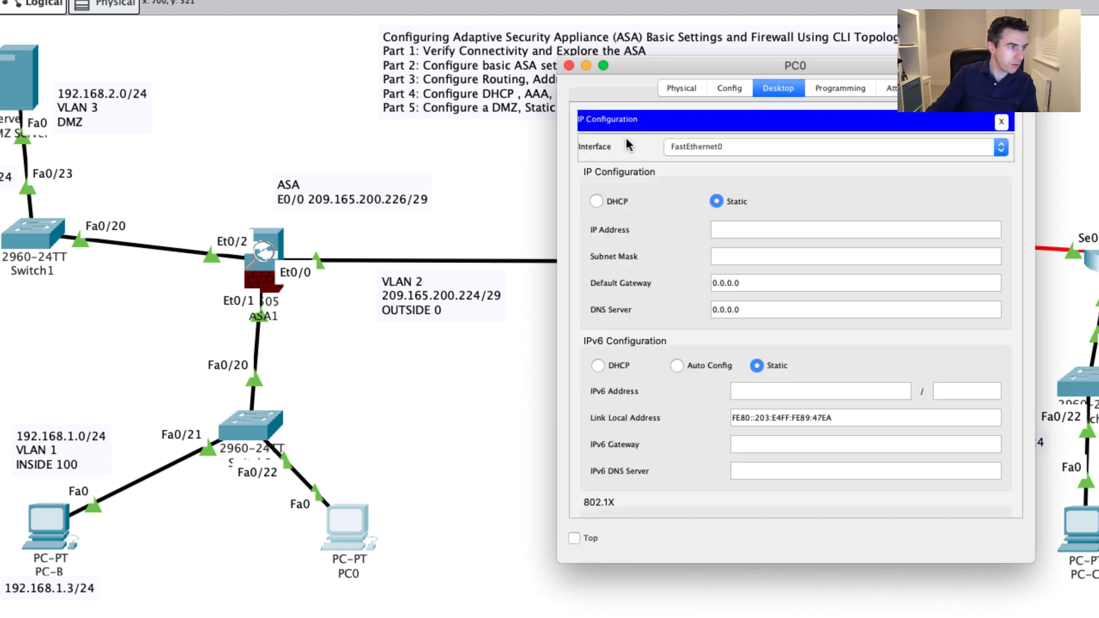
click(616, 201)
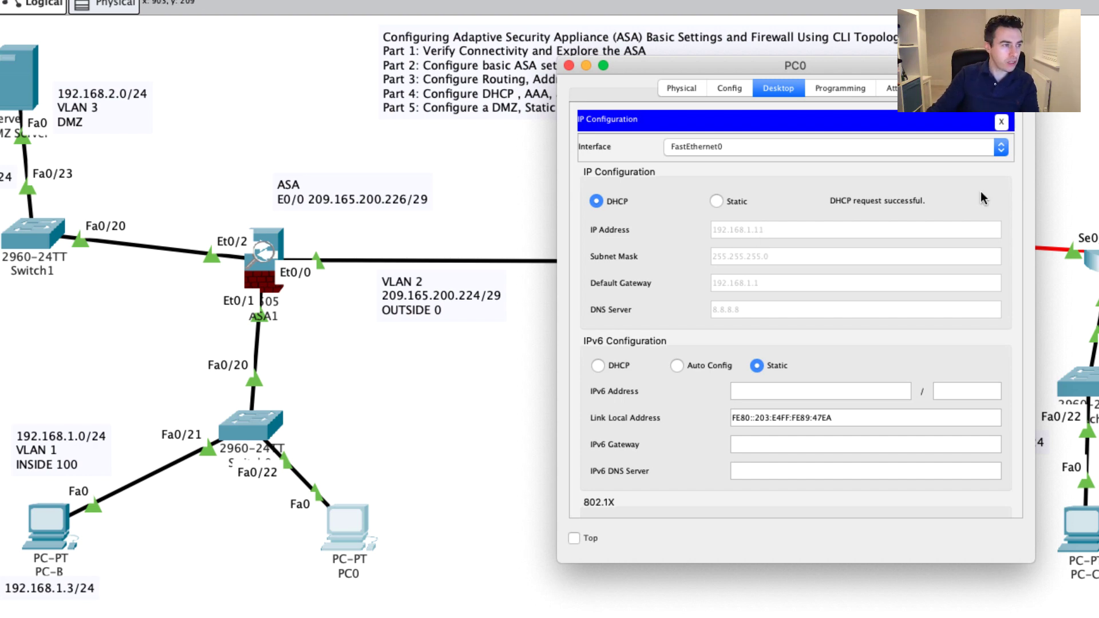
click(570, 66)
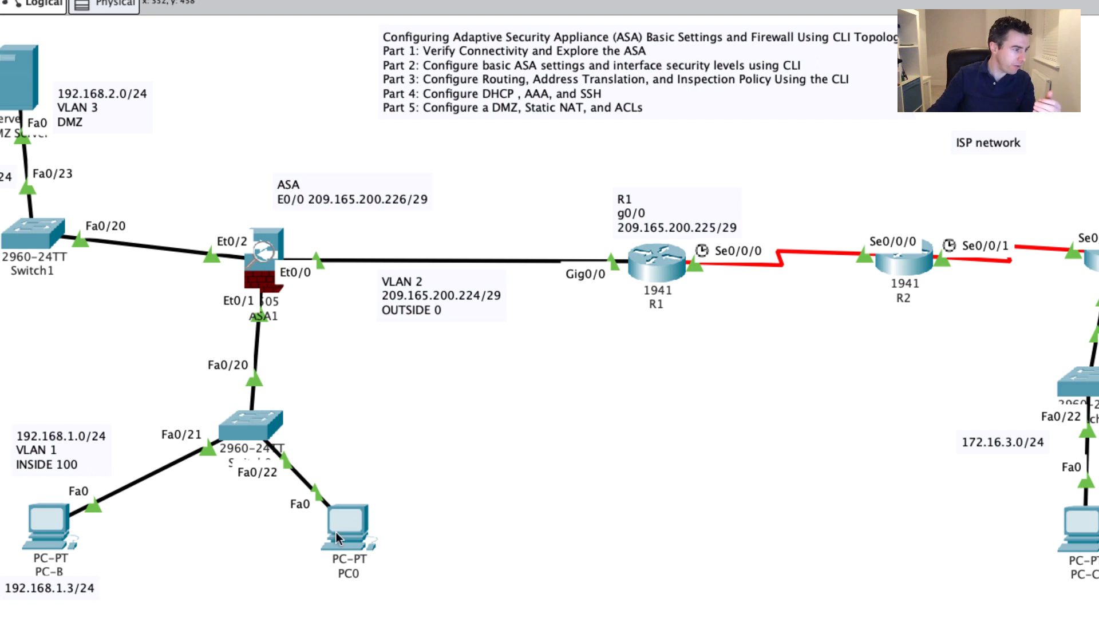
Step: Drag PC0 further right of its switch and nudge PC-B slightly down-right
drag(339, 539, 417, 562)
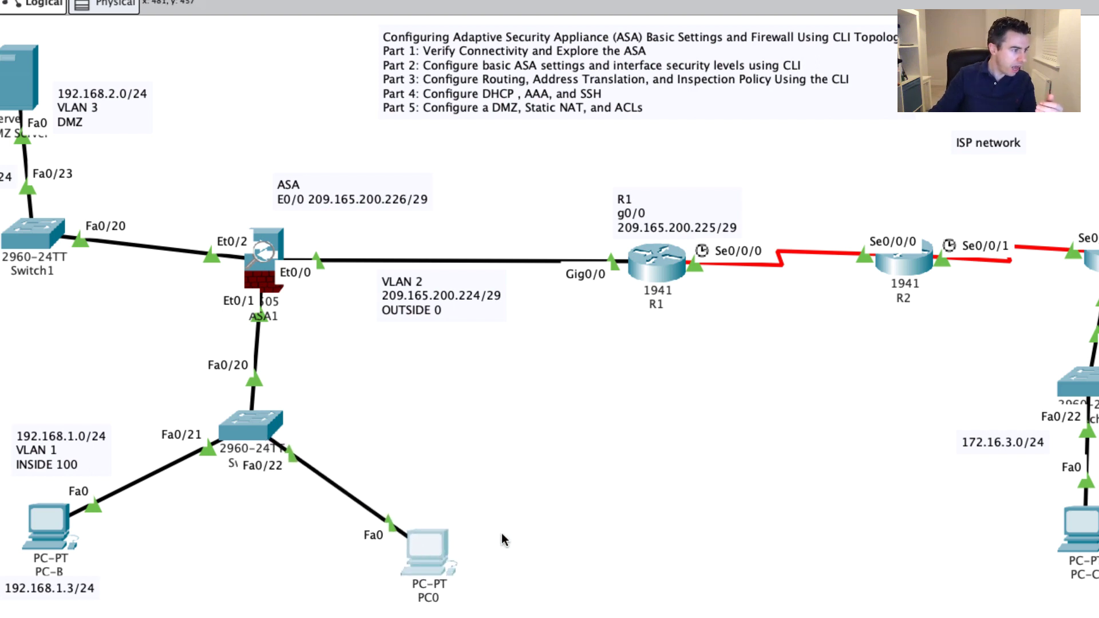
drag(42, 532, 46, 540)
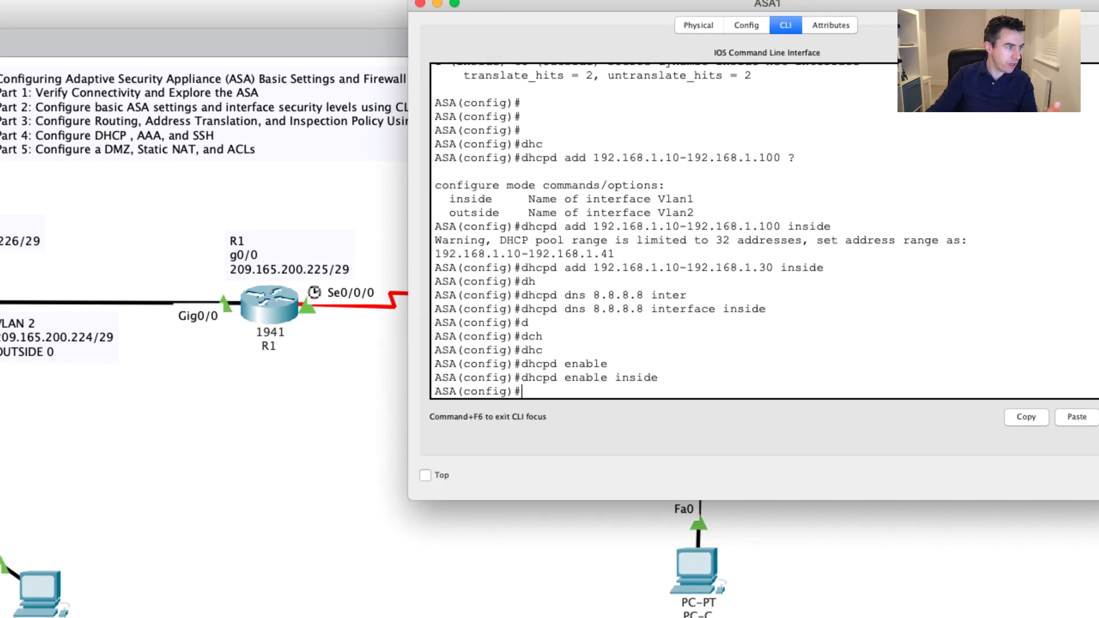
Step: Add a local username with a password on ASA1 using the username command
key(Return)
key(Return)
key(Return)
key(Return)
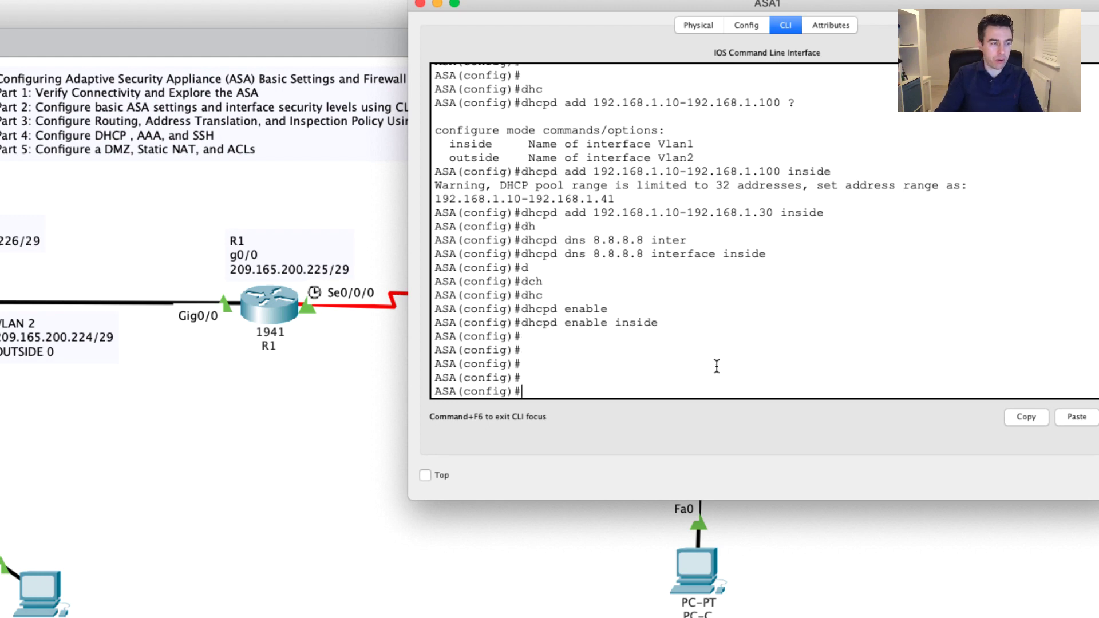
text(username greg)
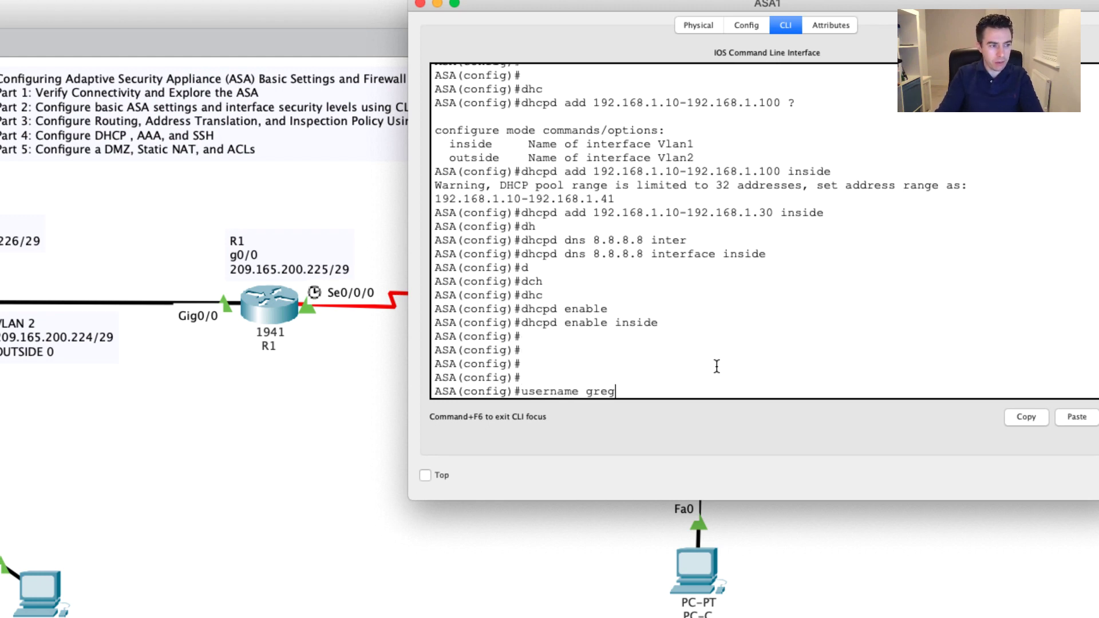
text( p)
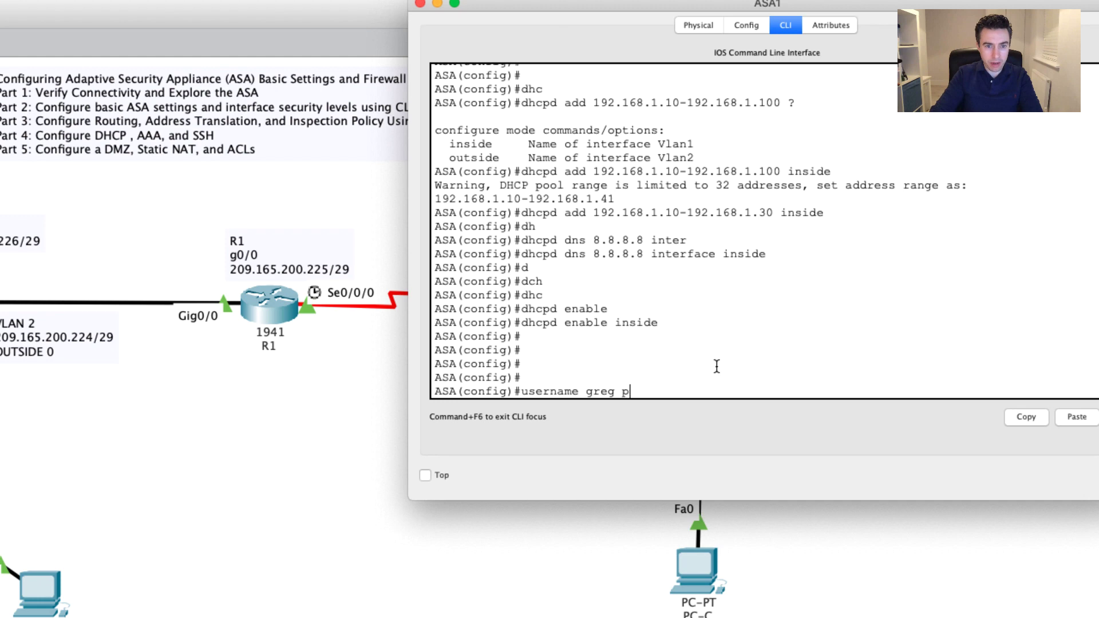
text(assword cisco)
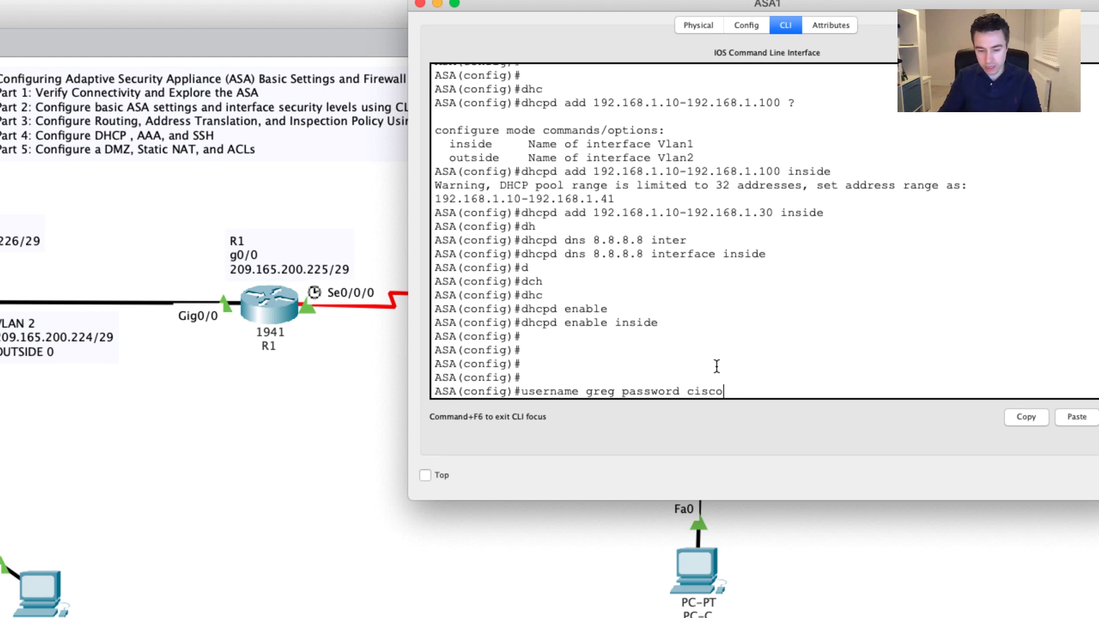
key(Return)
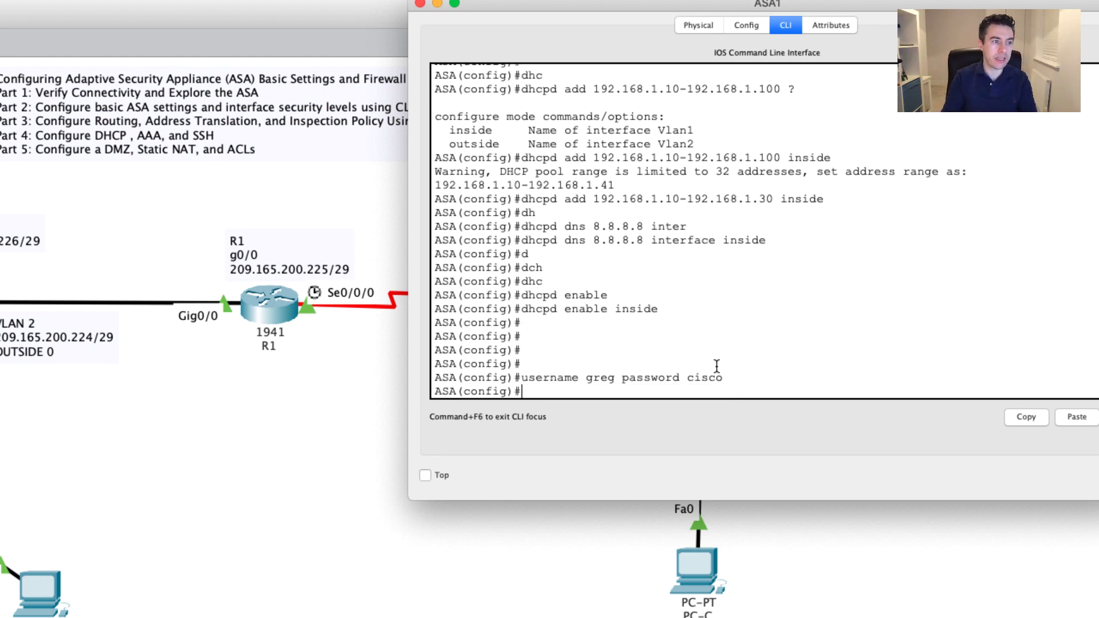
key(Return)
key(Return)
key(Return)
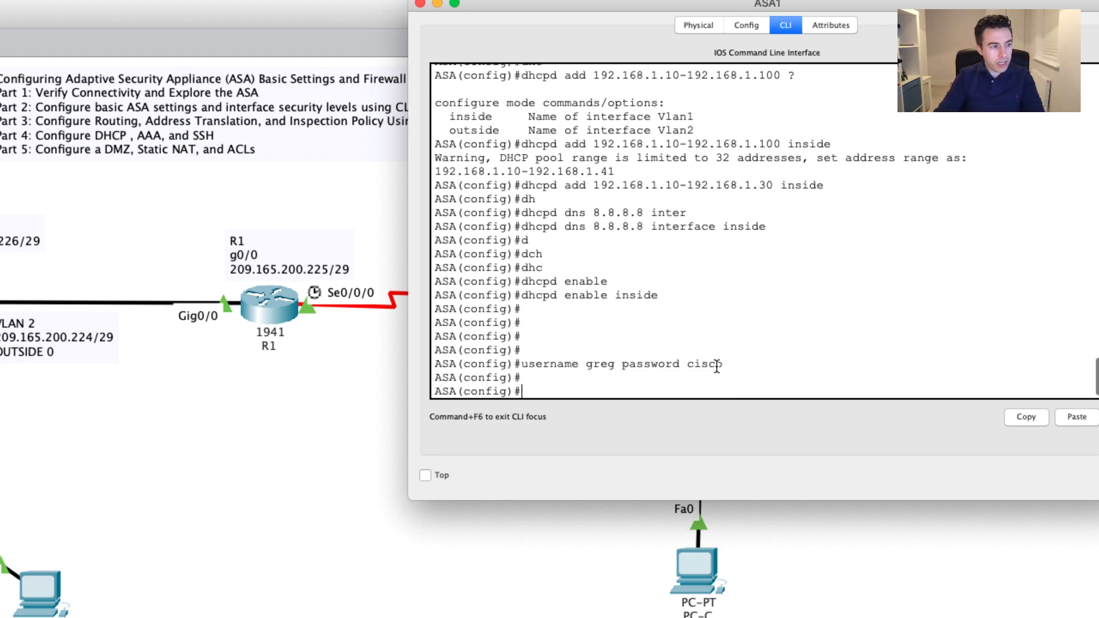
text(aaa )
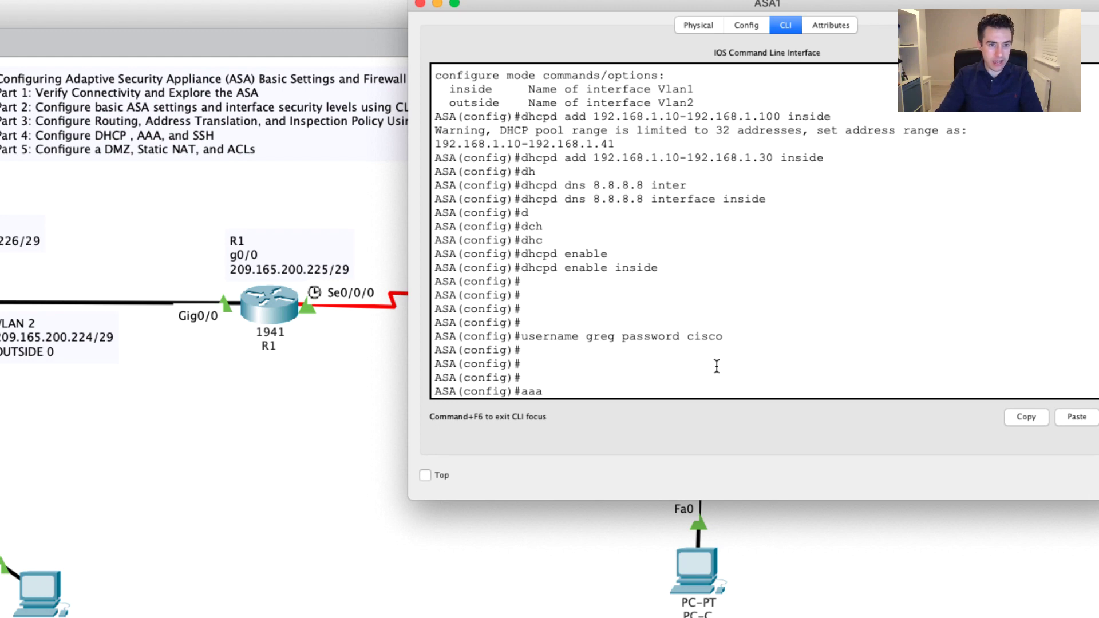
text(auth)
Step: Enter 'aaa authentication ssh console LOCAL', checking options with ?
key(Tab)
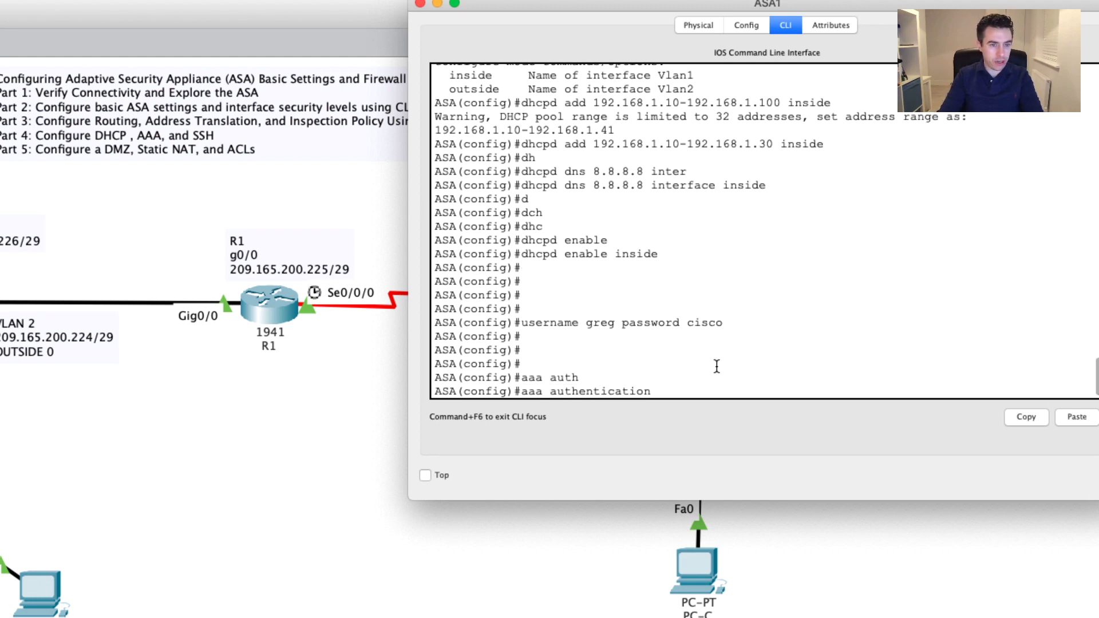
text(ssh)
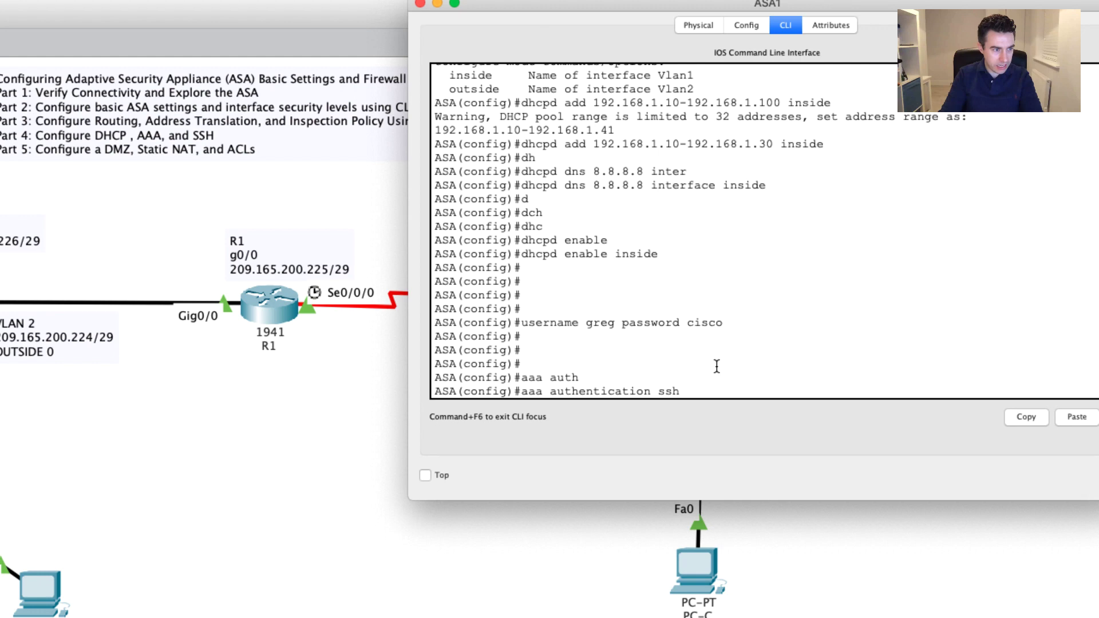
key(BackSpace)
key(BackSpace)
key(BackSpace)
text(?)
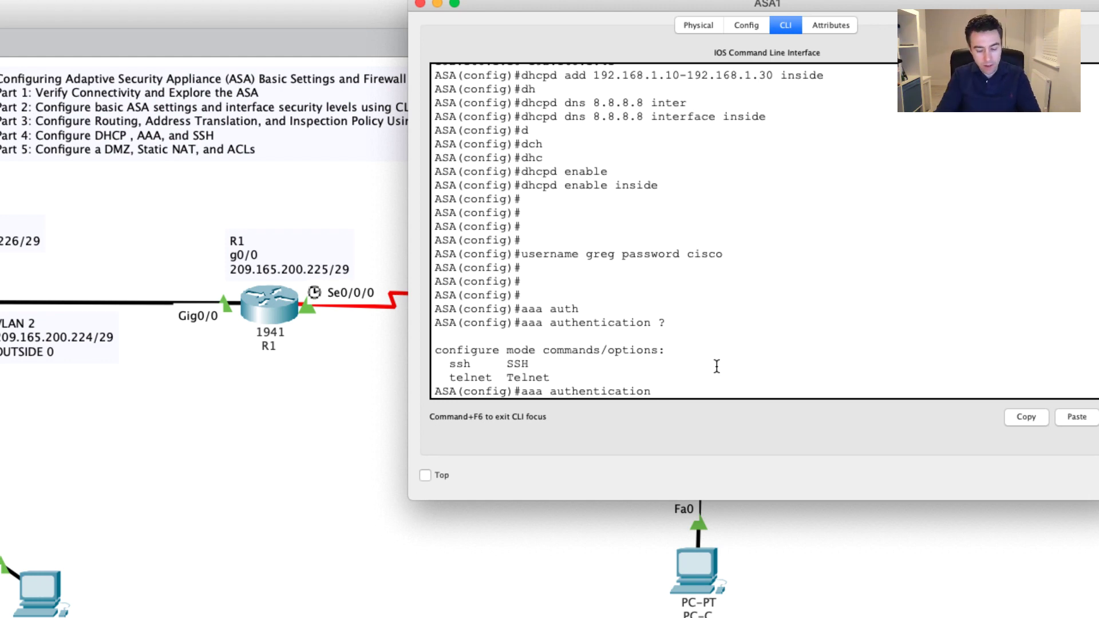
text(ssh)
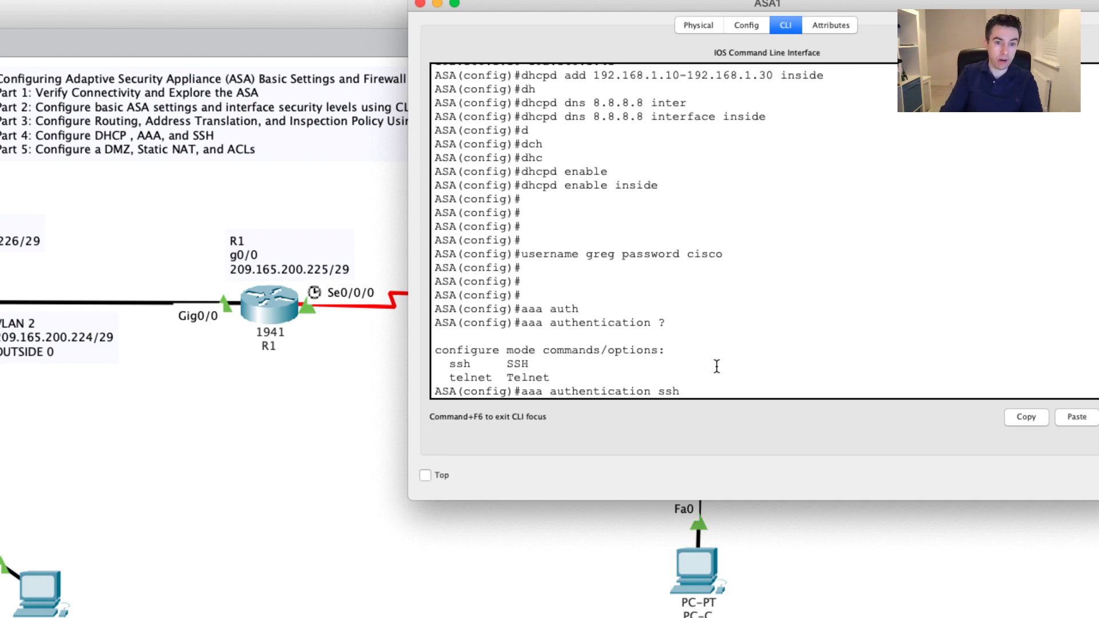
text(con)
key(Tab)
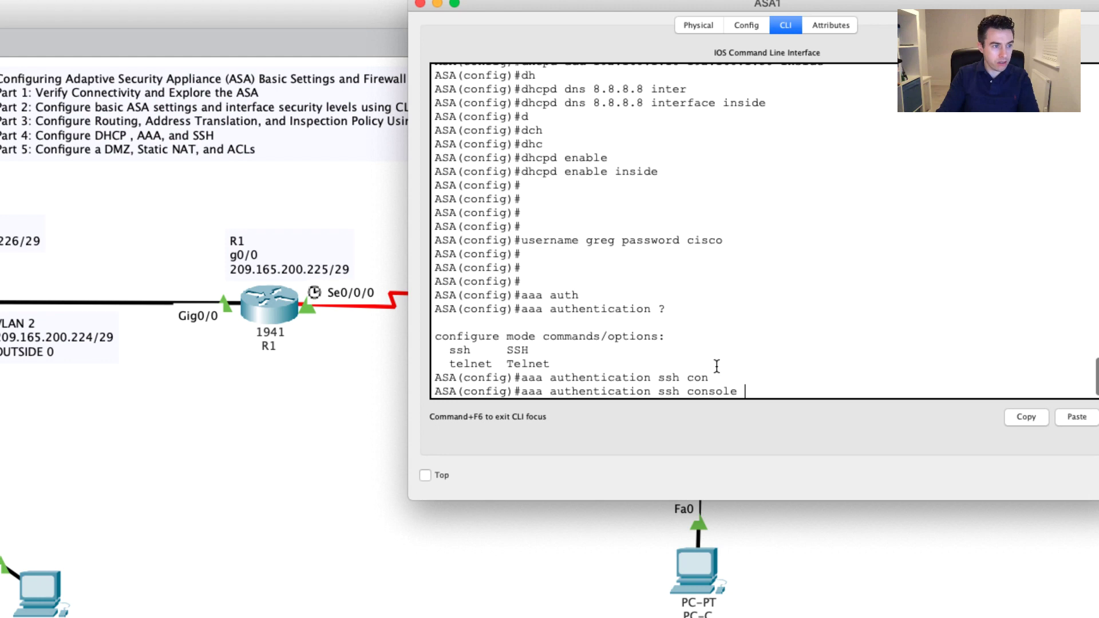
text(LOCAL)
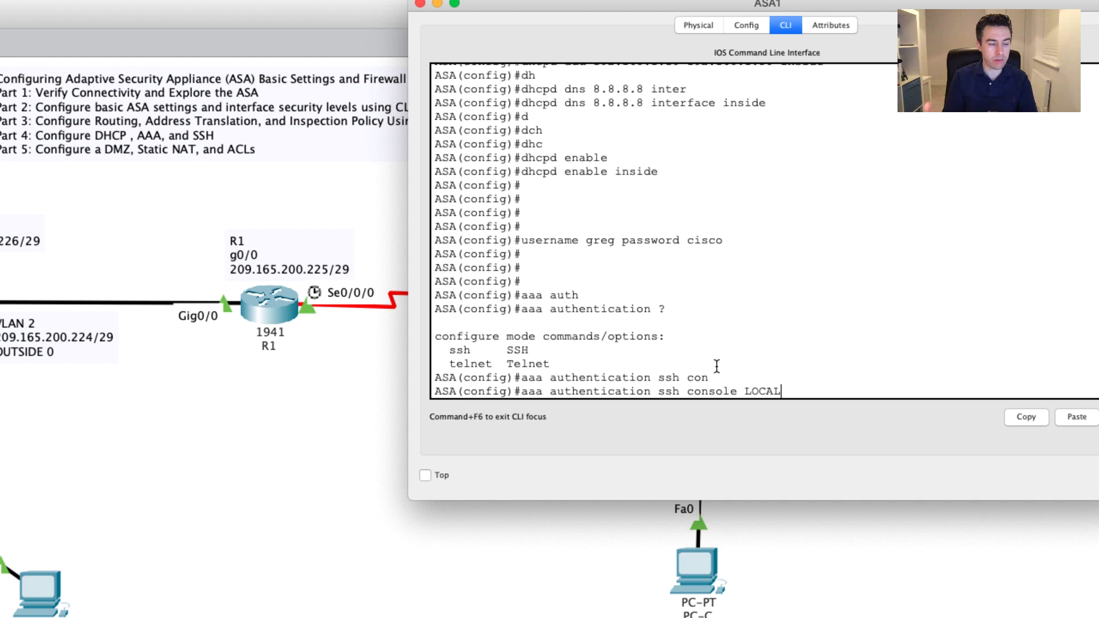
key(Return)
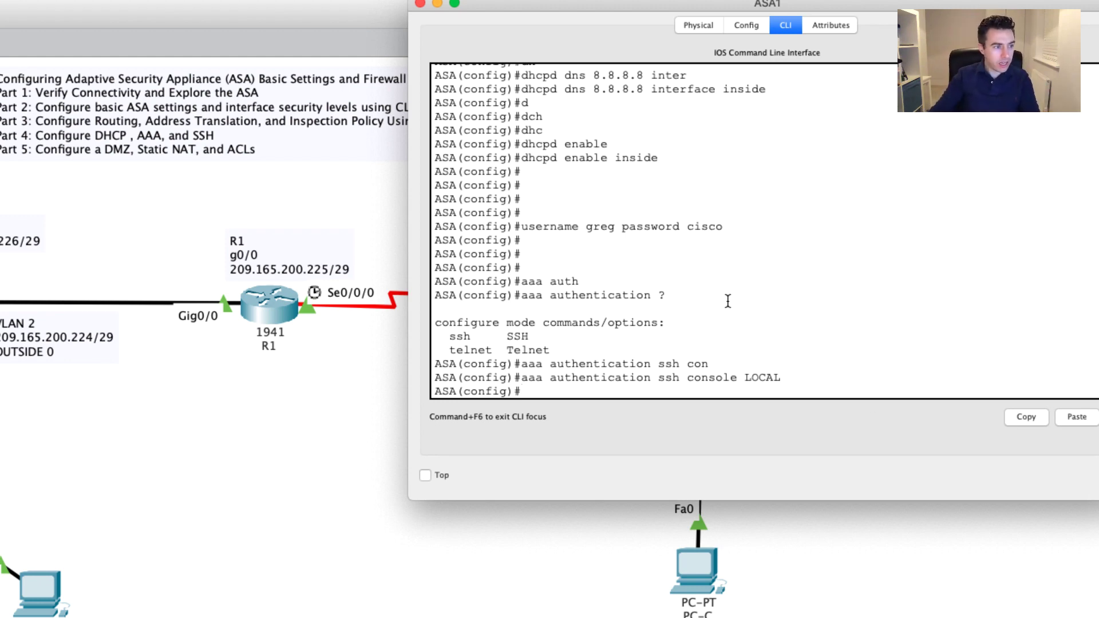
key(Return)
key(Return)
key(Return)
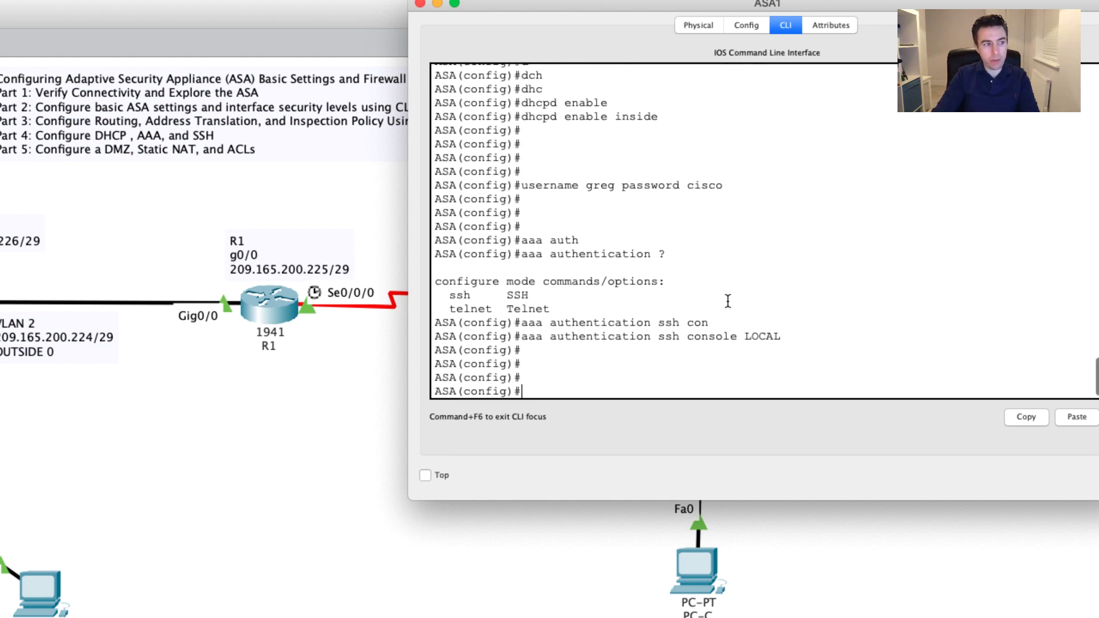
Step: Run 'crypto key generate rsa modulus 1024' on ASA1
text(cry)
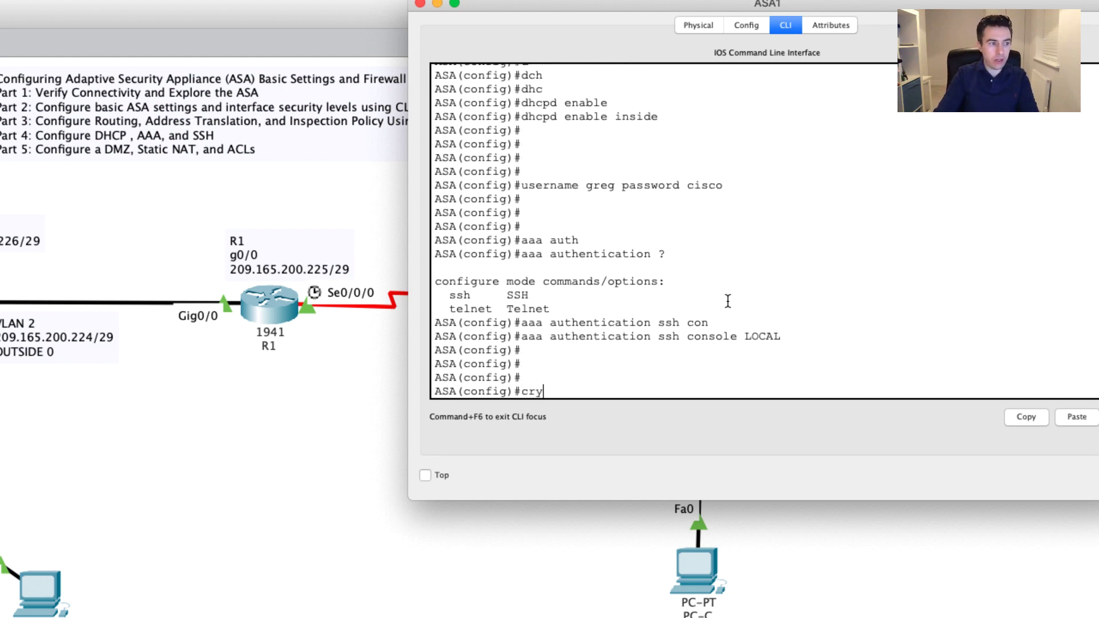
key(Tab)
text(ke)
key(Tab)
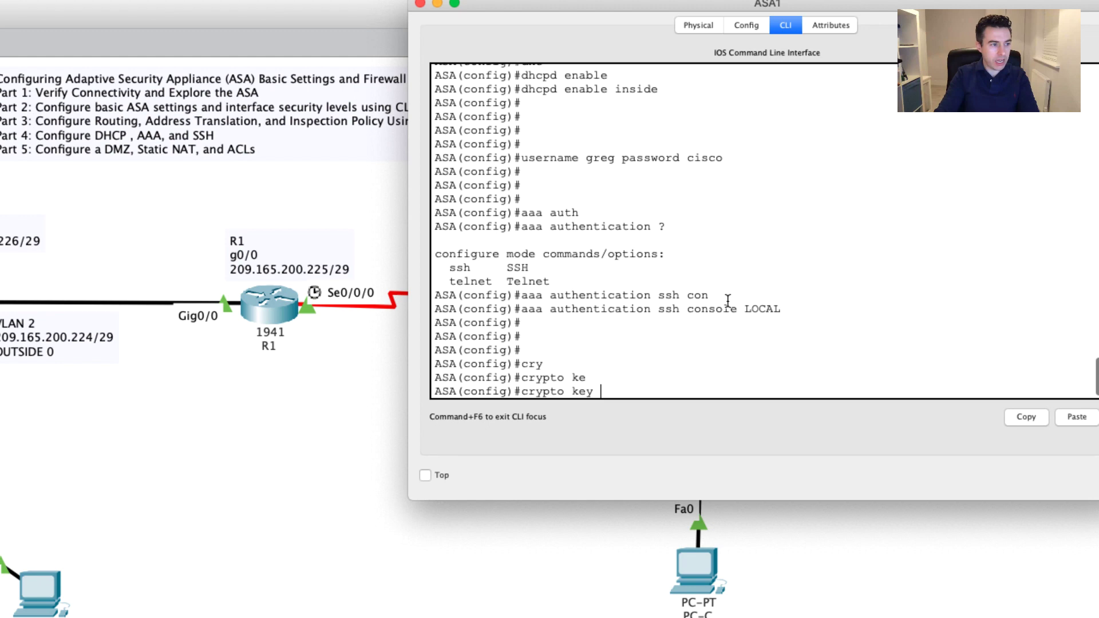
text(gne)
key(Tab)
key(BackSpace)
key(BackSpace)
key(Tab)
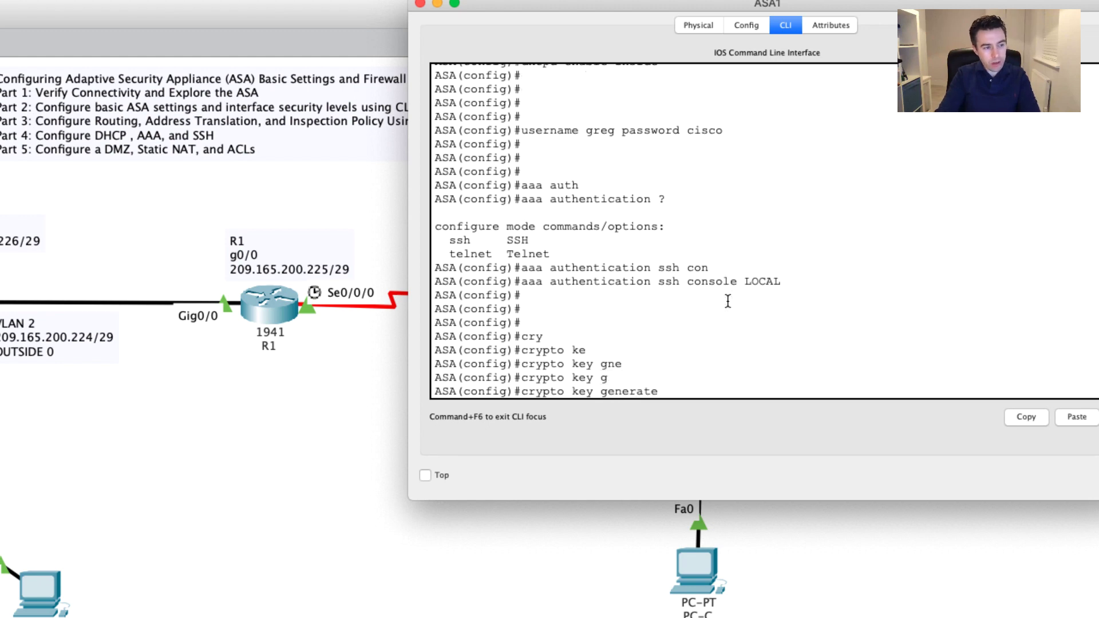
text(rsa)
key(Tab)
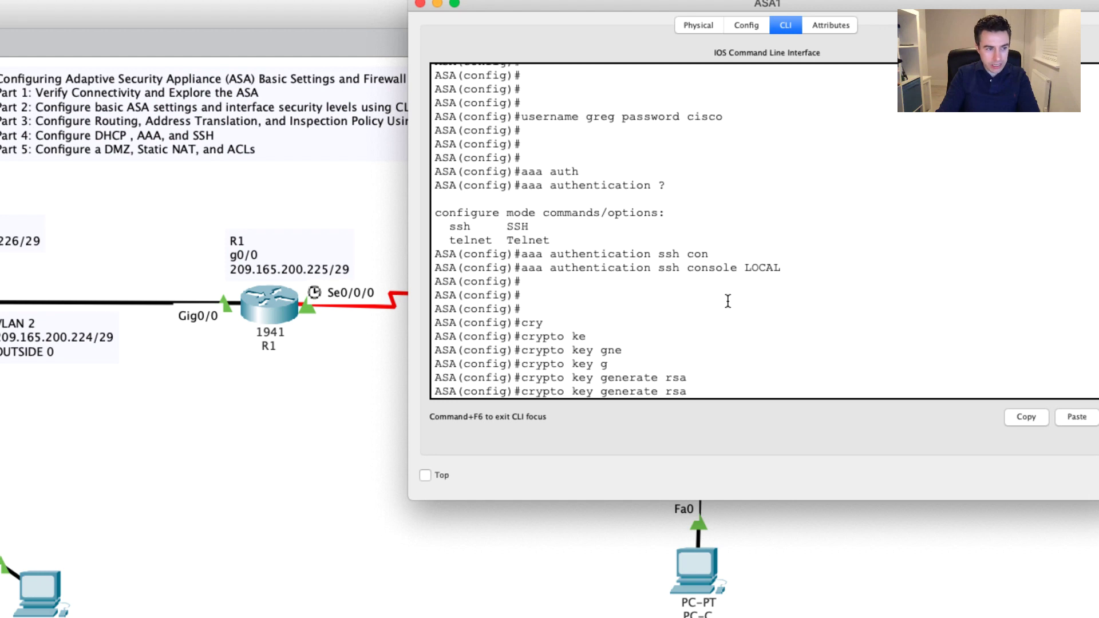
text(m)
key(Tab)
text(10)
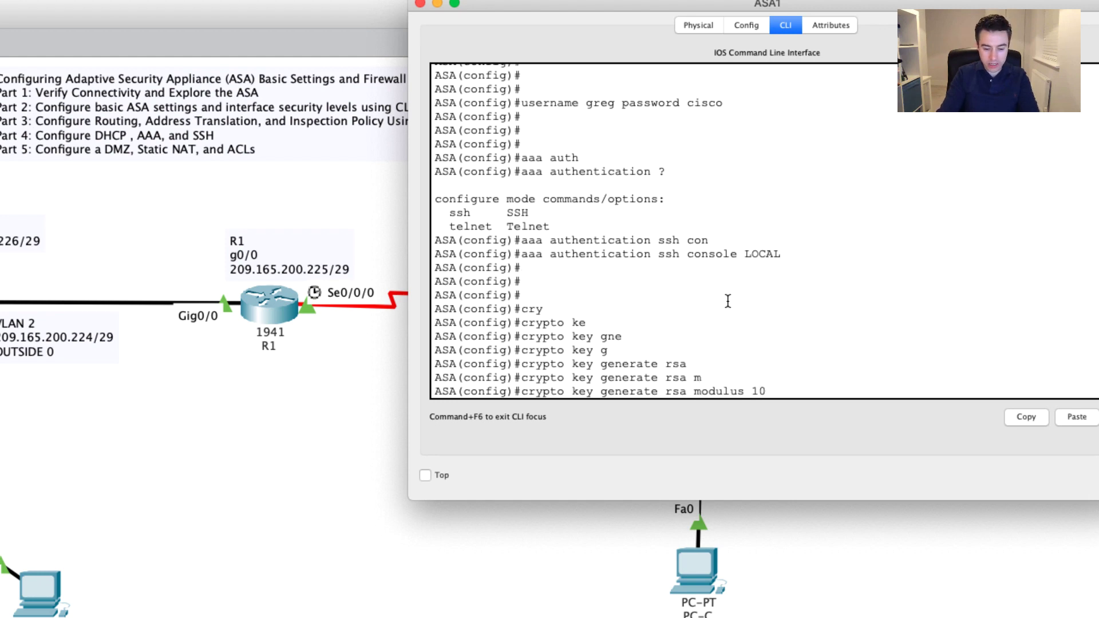
text(24)
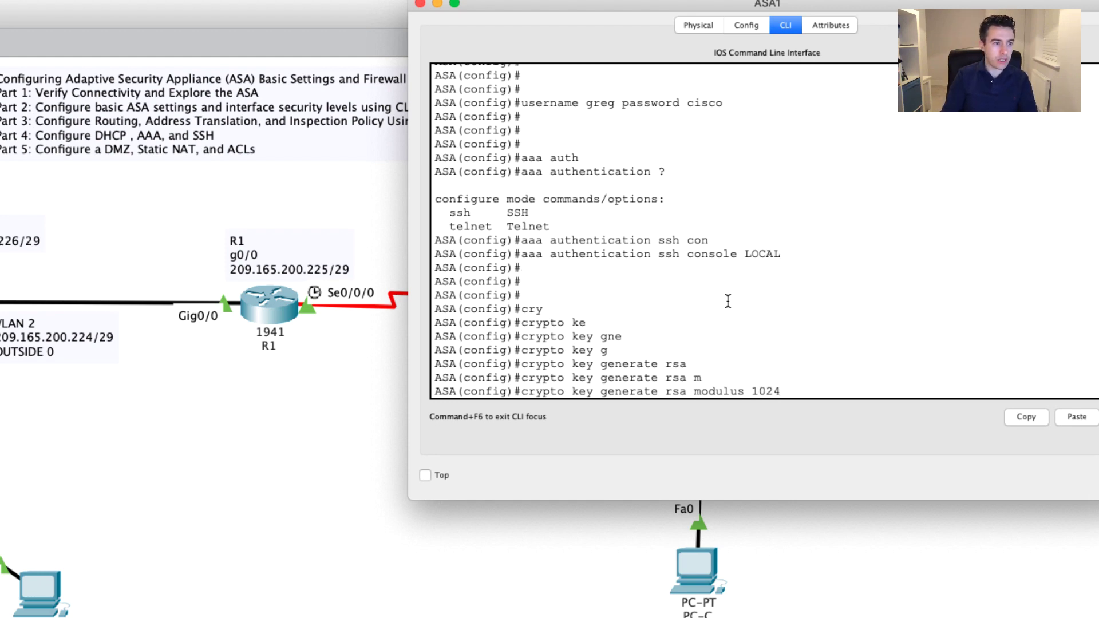
key(Return)
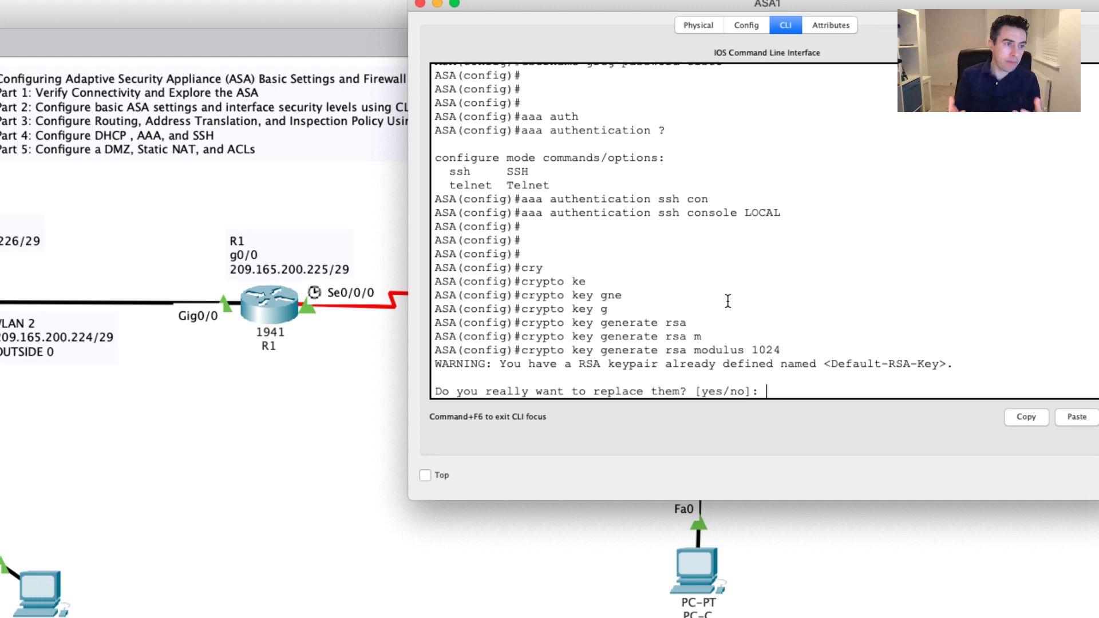
Step: Answer no to keep the existing Default-RSA-Key keypair
text(no)
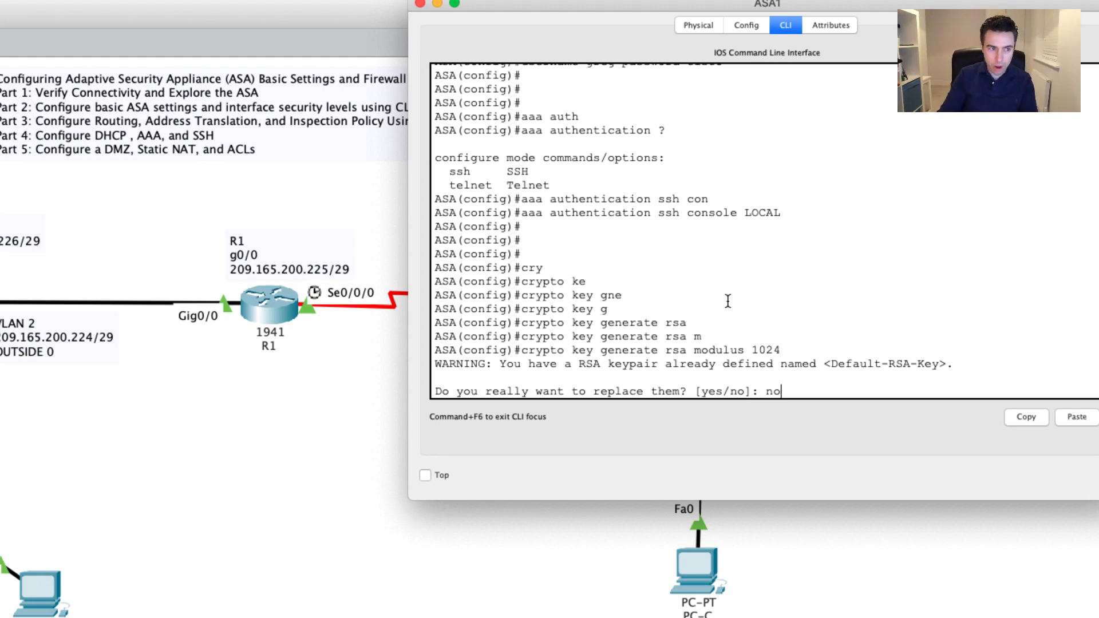
key(Return)
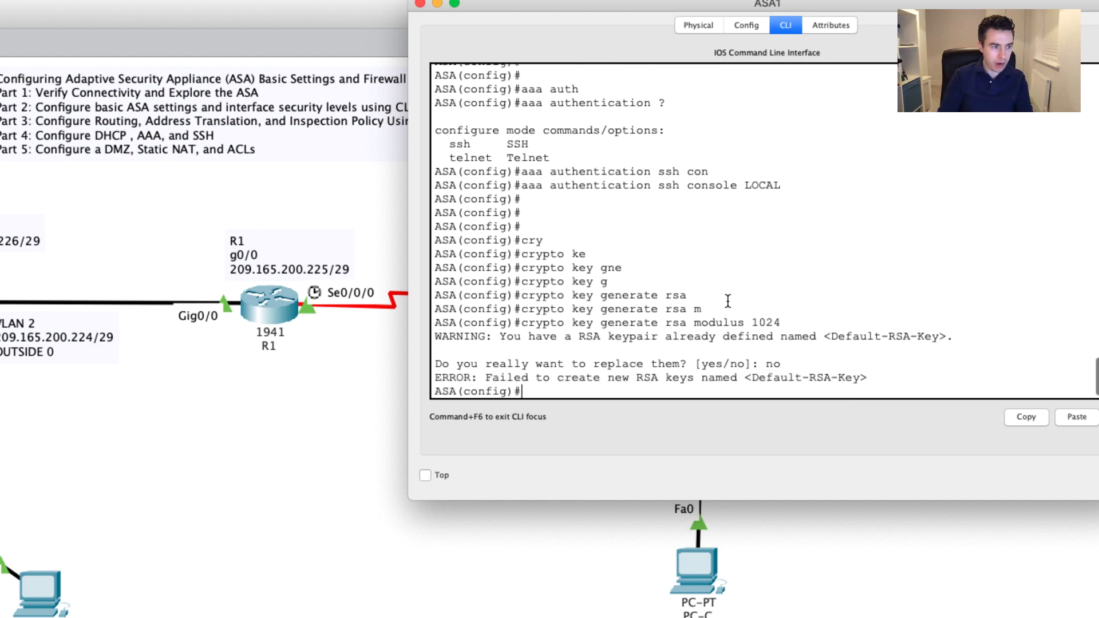
key(Return)
key(Return)
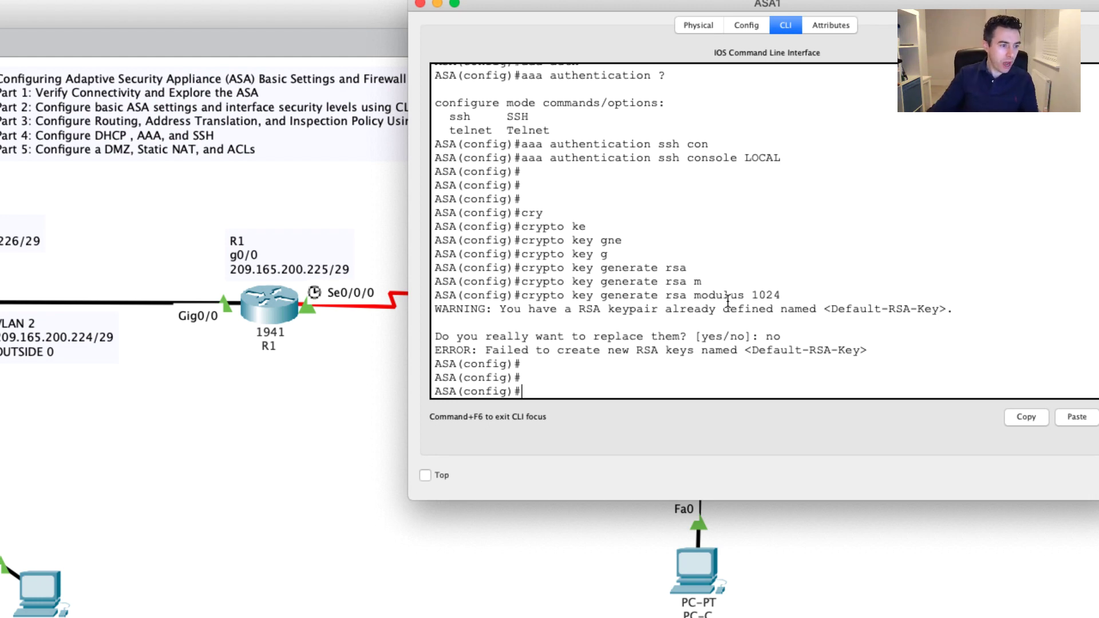
click(229, 481)
Step: From PC-C's Command Prompt, SSH as the local user to 209.165.200.226
click(695, 558)
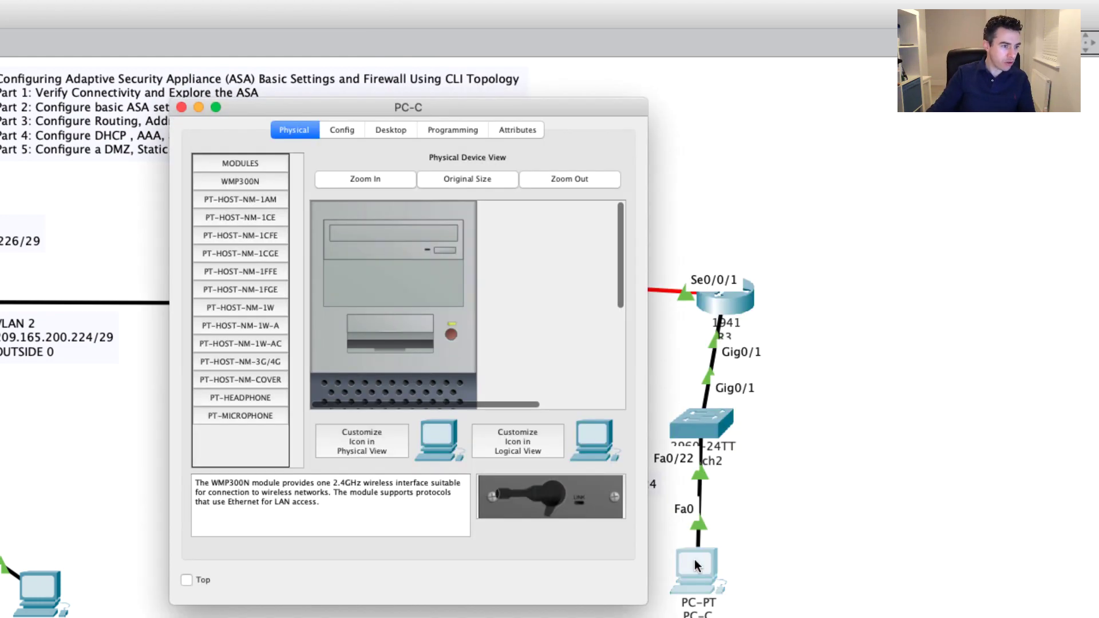
click(391, 130)
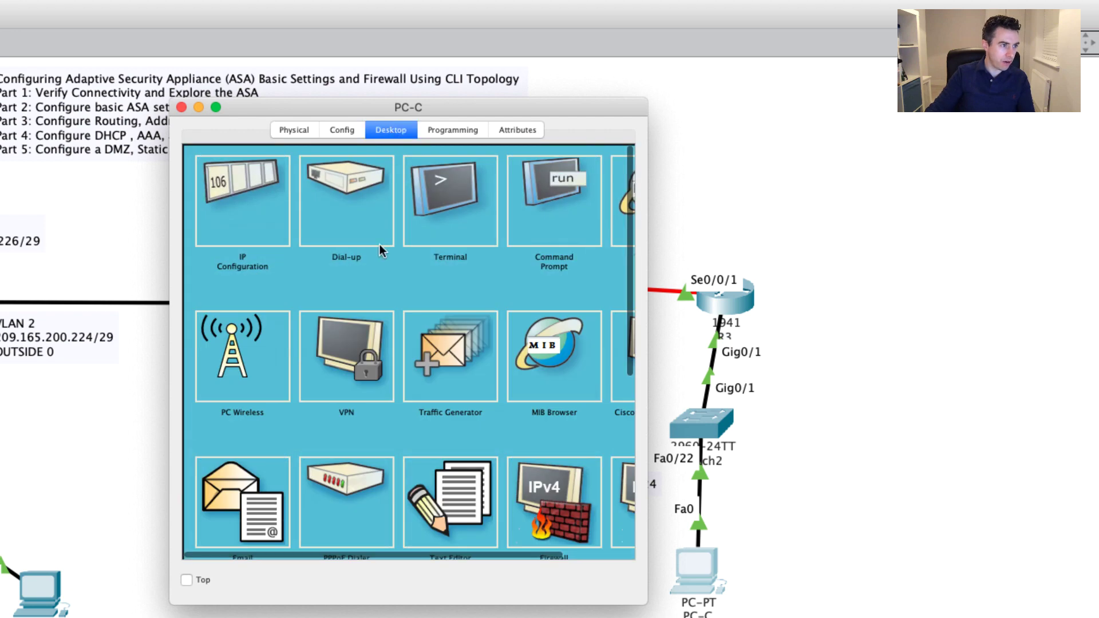
click(543, 195)
text(ssh -l)
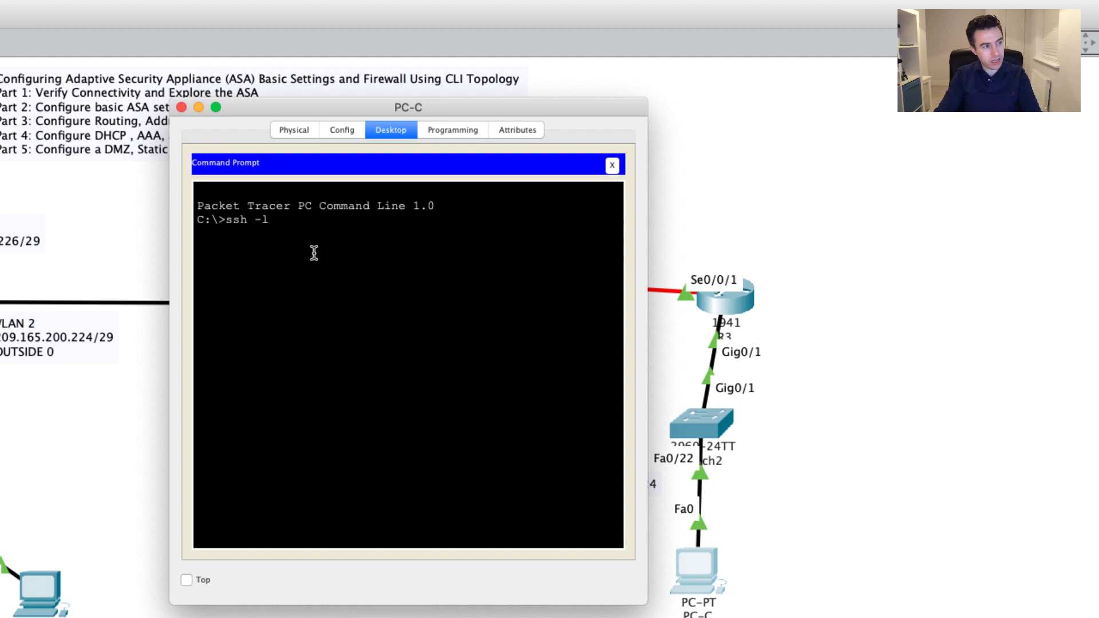
text(greg)
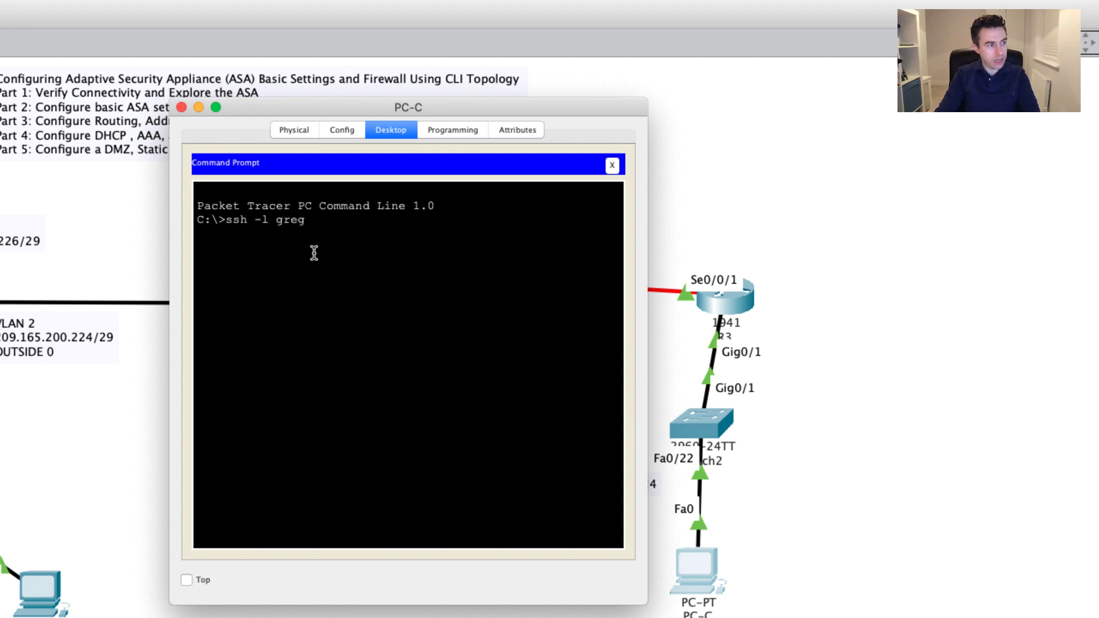
text( 209)
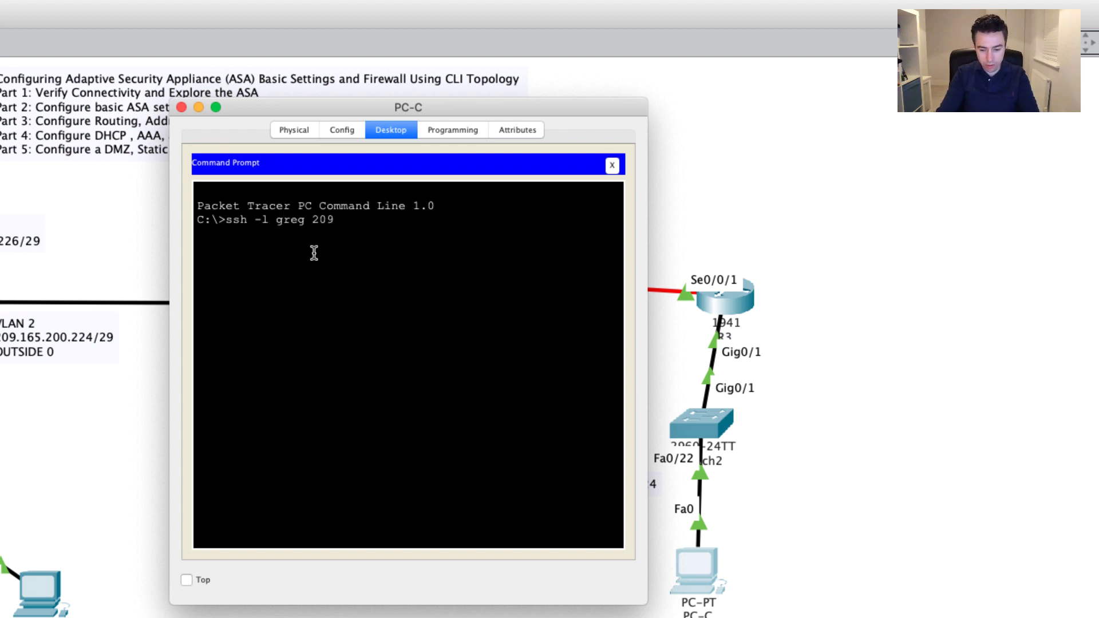
text(.16)
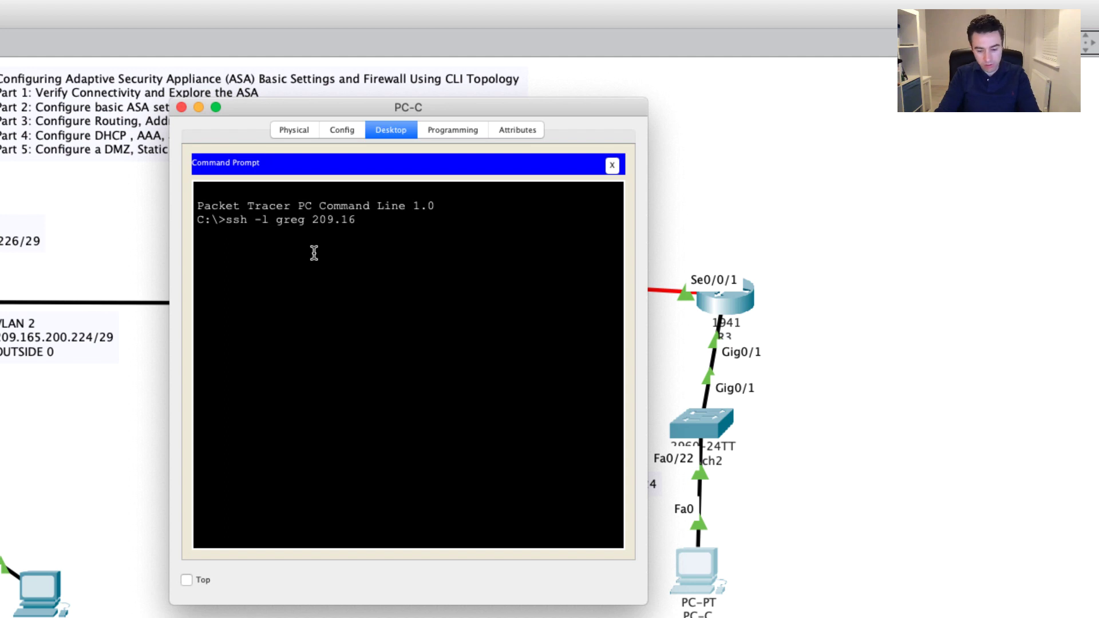
text(5.)
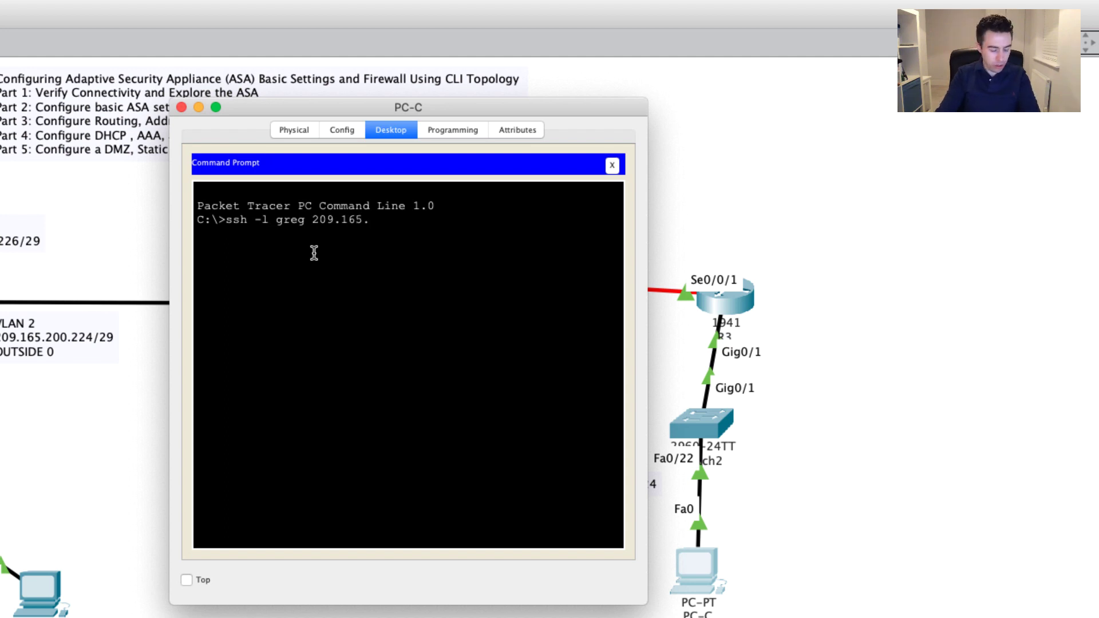
text(200.22)
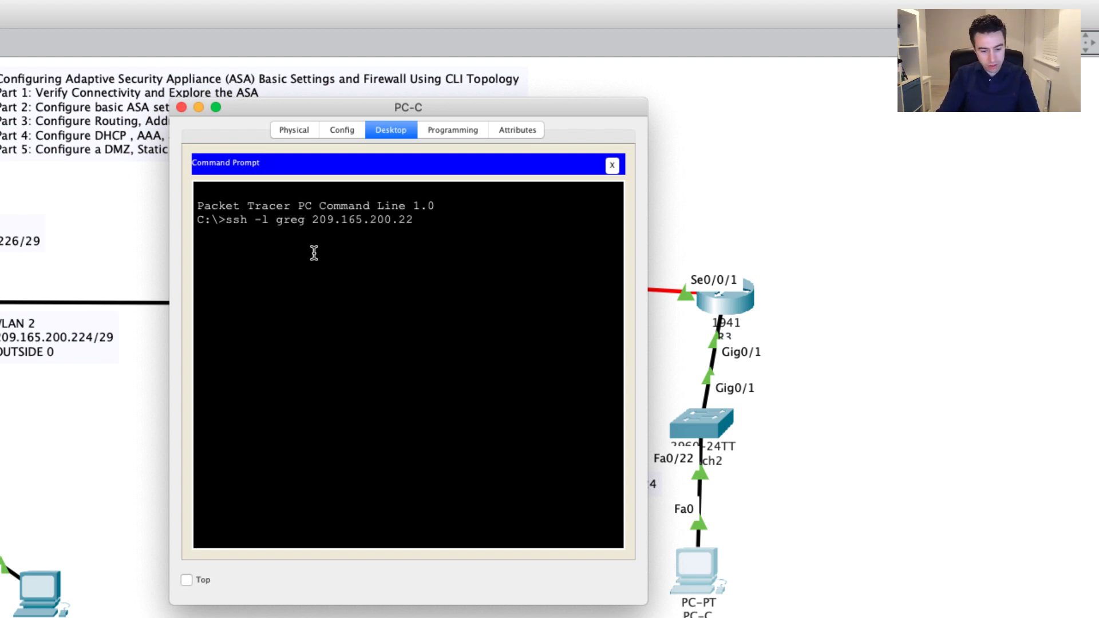
text(6)
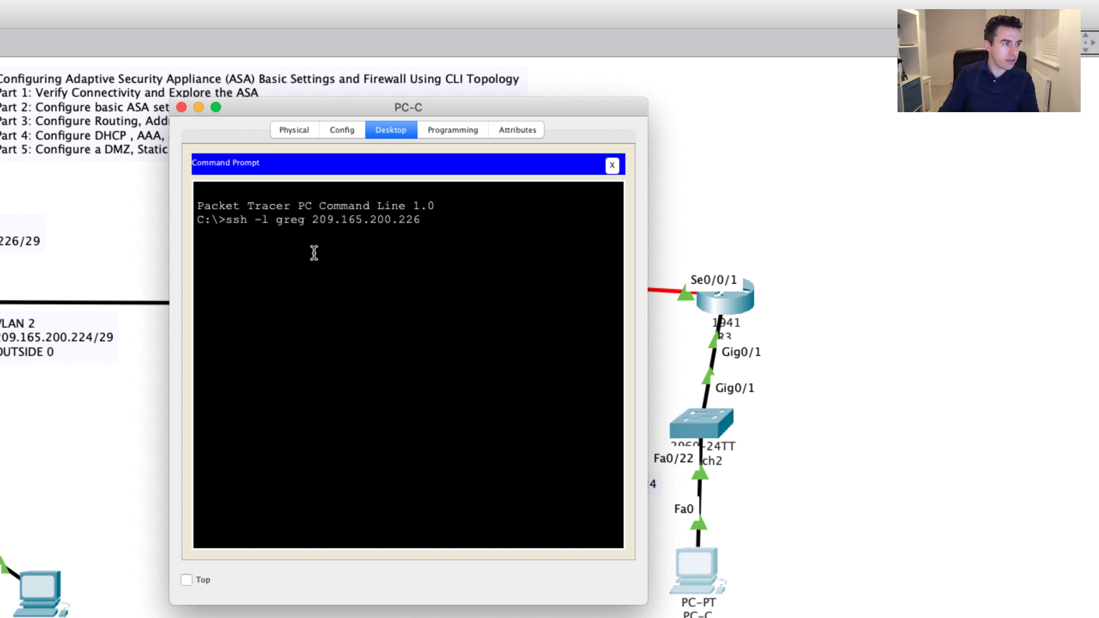
key(Return)
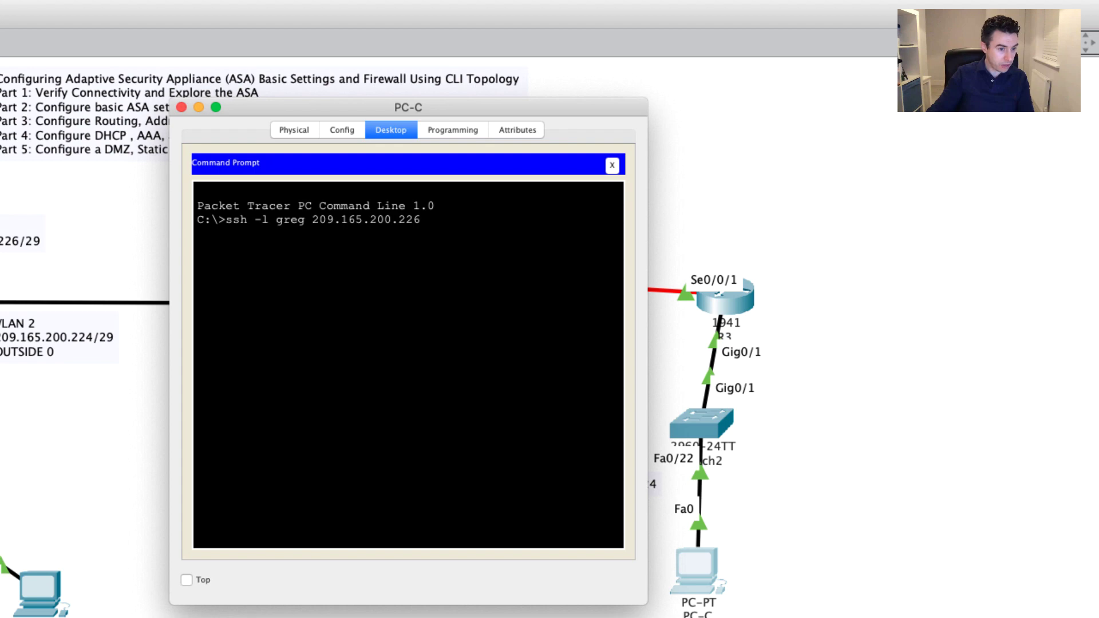
Step: Reopen PC-C and highlight the 'Connection timed out' result
key(super+w)
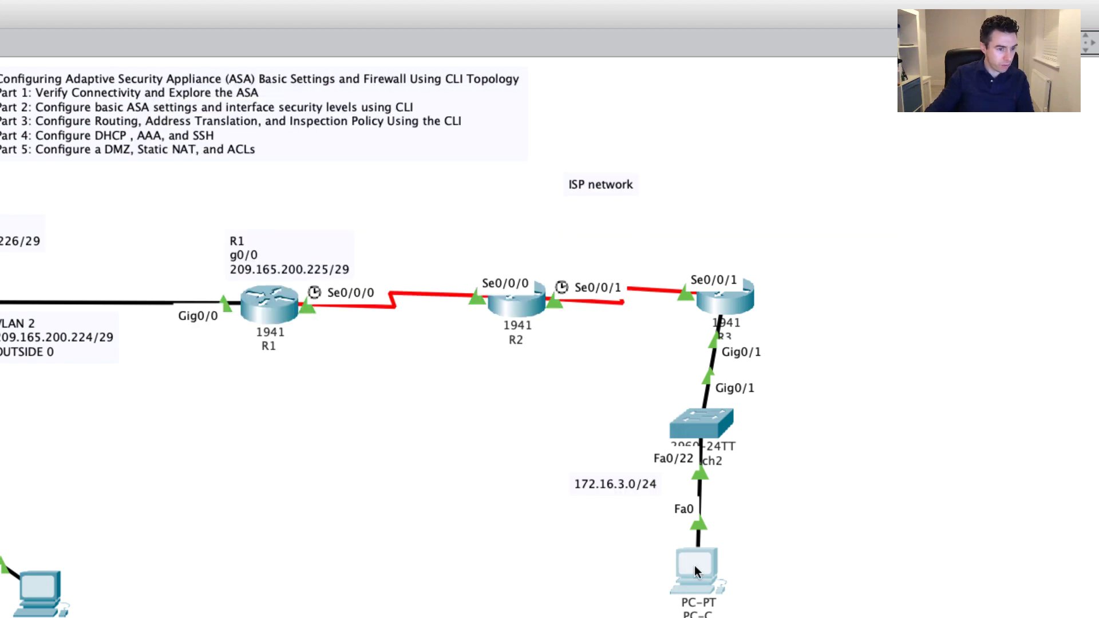
click(691, 559)
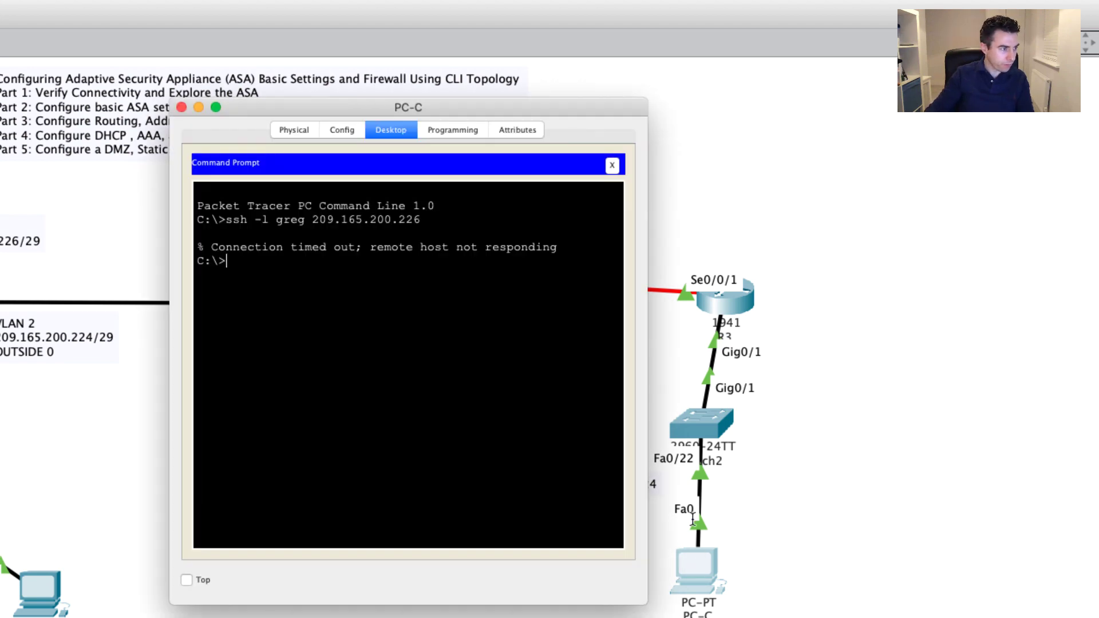
drag(572, 248, 194, 241)
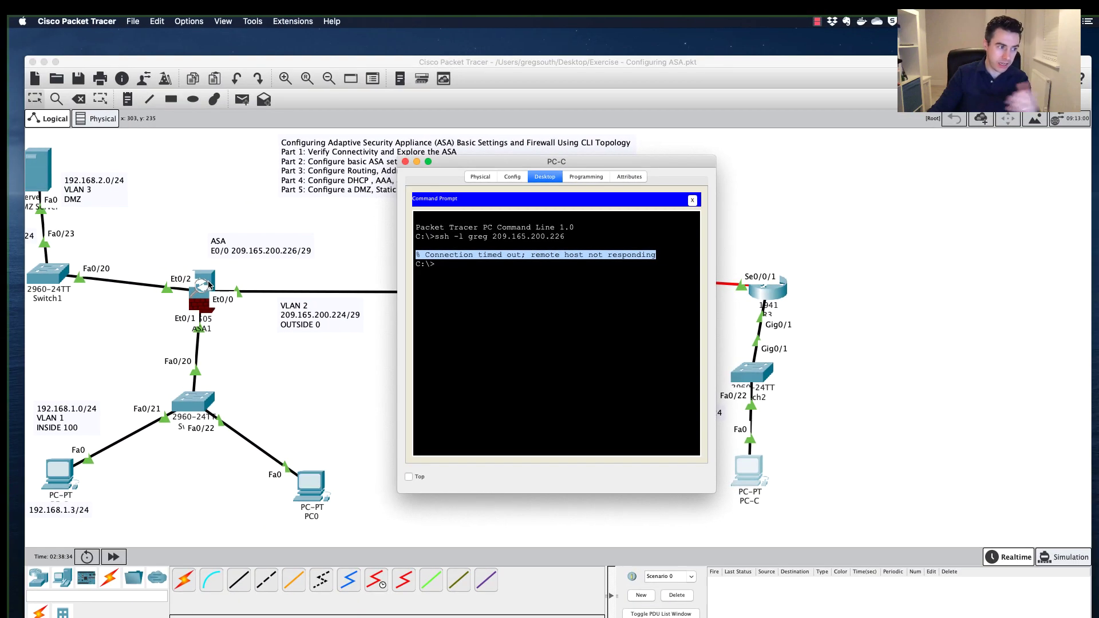
Step: Open the Command Prompt on PC-B, the inside PC at 192.168.1.3
click(346, 387)
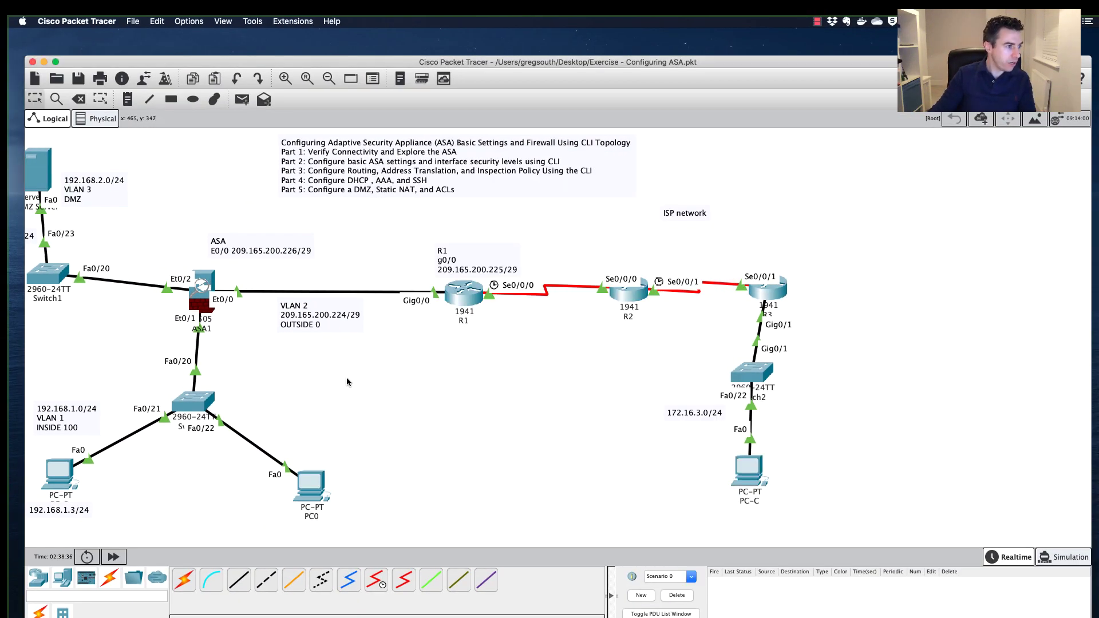
click(65, 476)
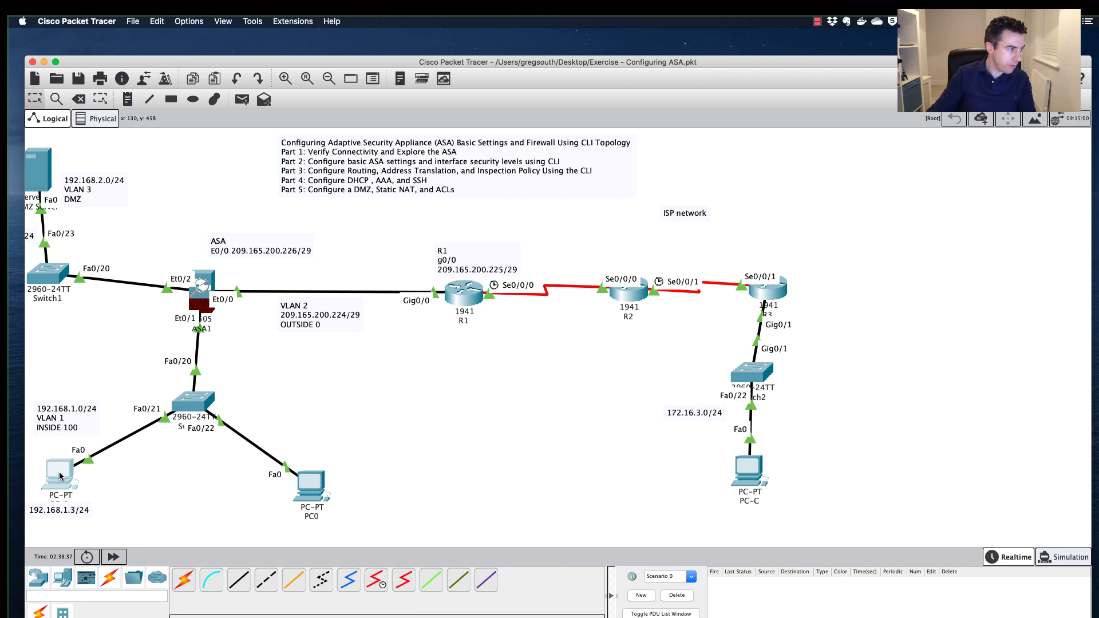
click(694, 199)
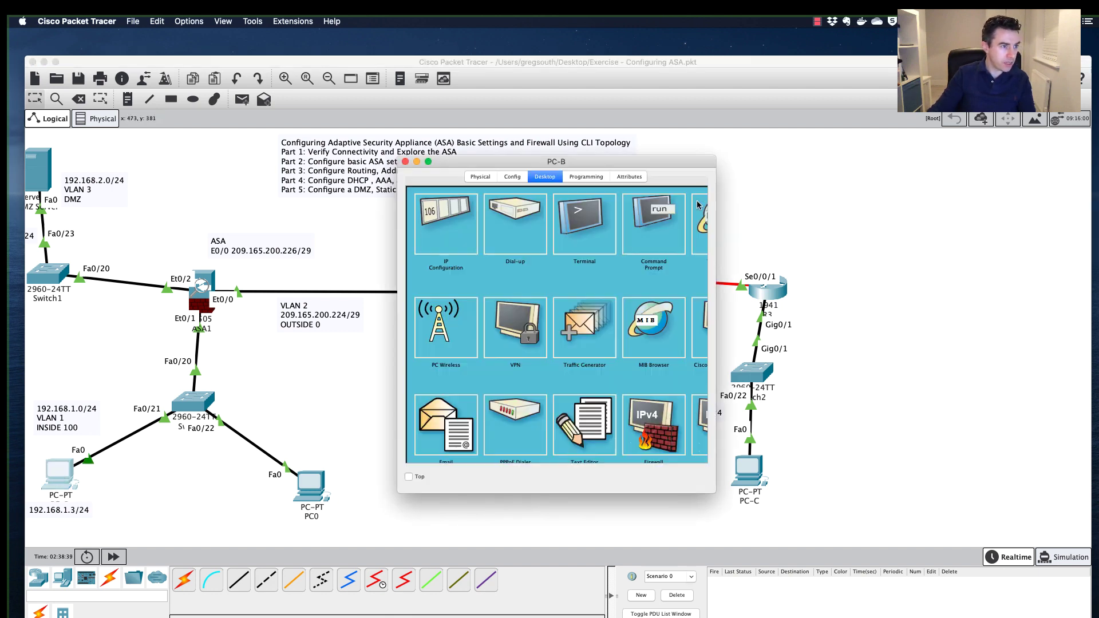
click(594, 176)
click(554, 178)
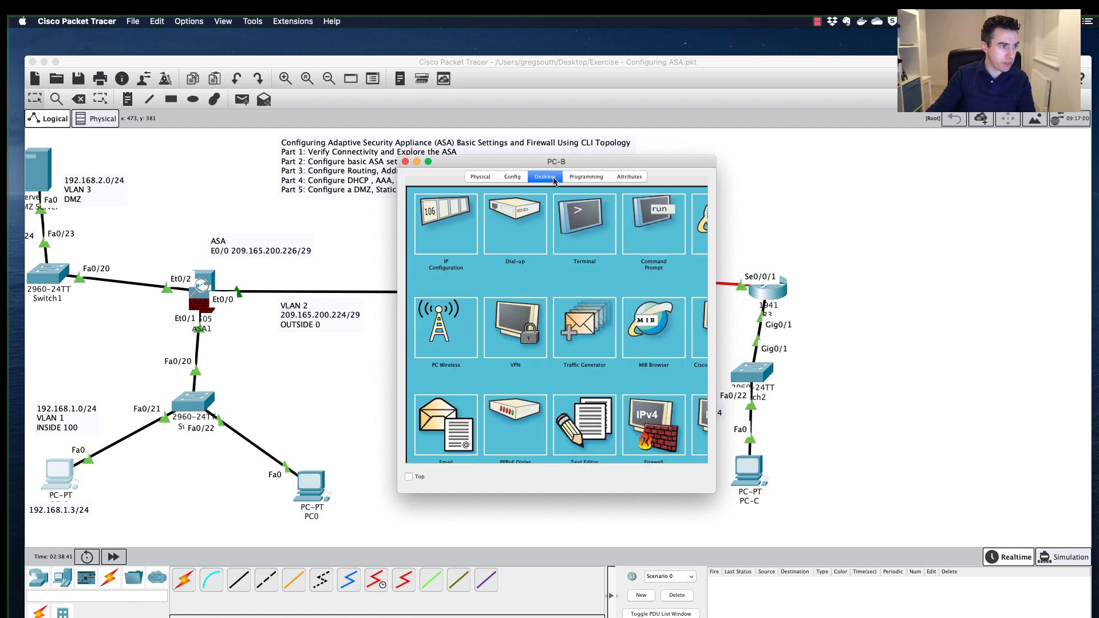
click(656, 231)
Step: SSH as the local user to 192.168.1.1, see it time out, then open ASA1's CLI
key(Return)
key(Return)
key(Return)
key(Return)
key(Return)
key(Return)
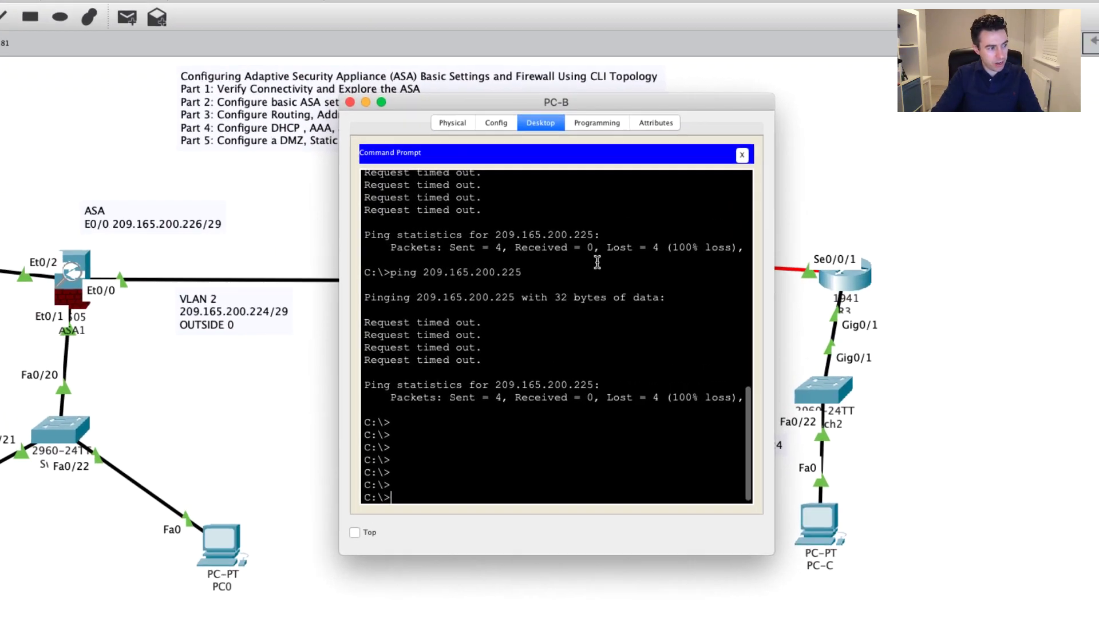
text(ssh)
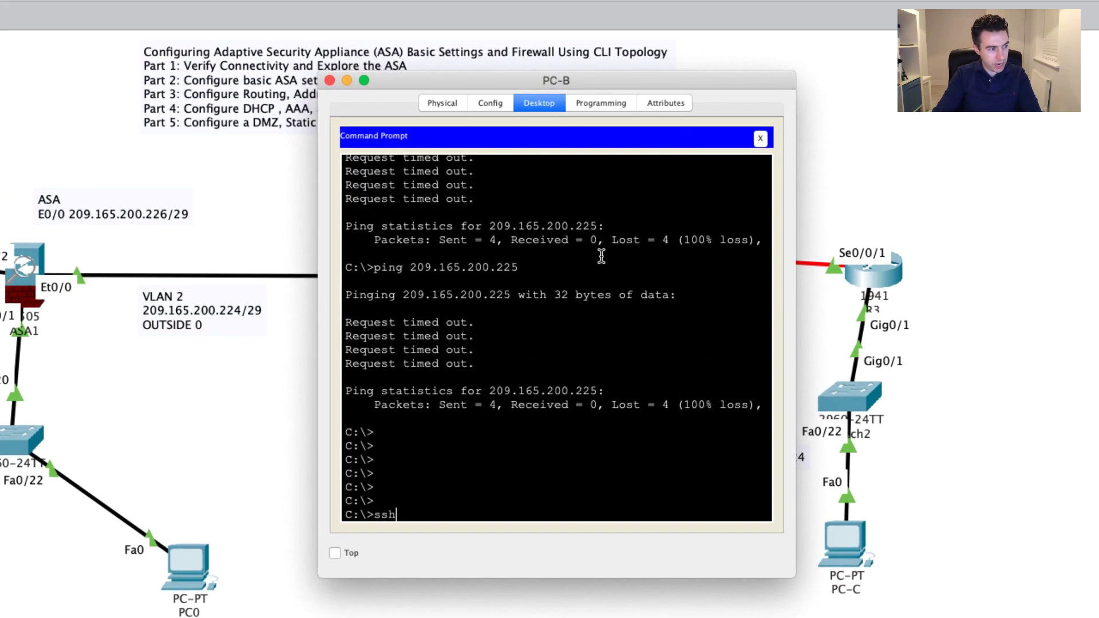
text( -l)
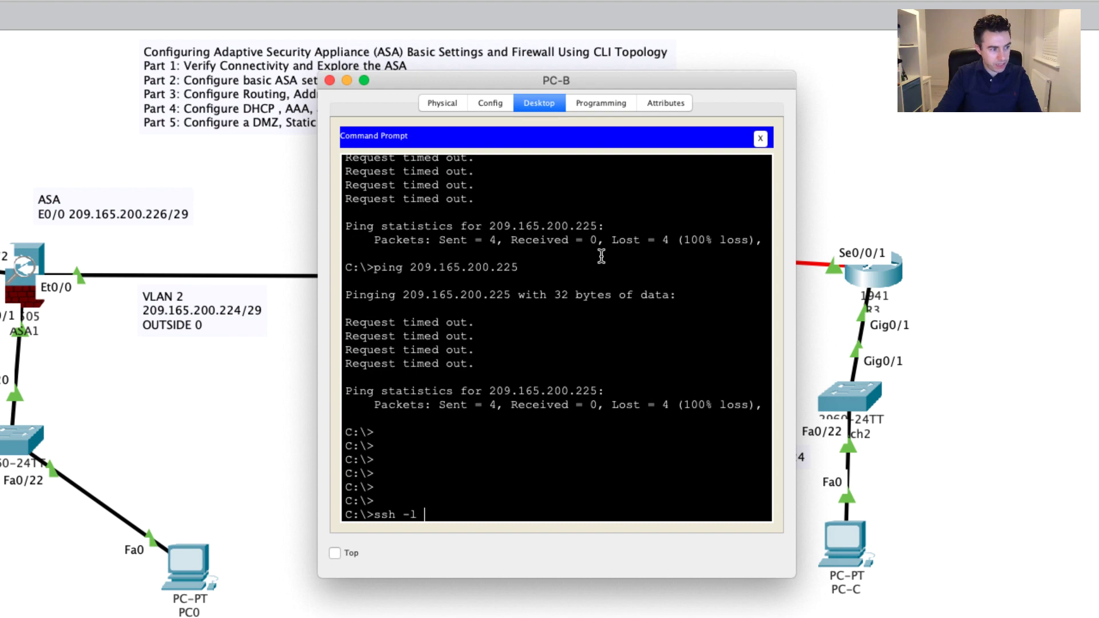
text( greg 192.1)
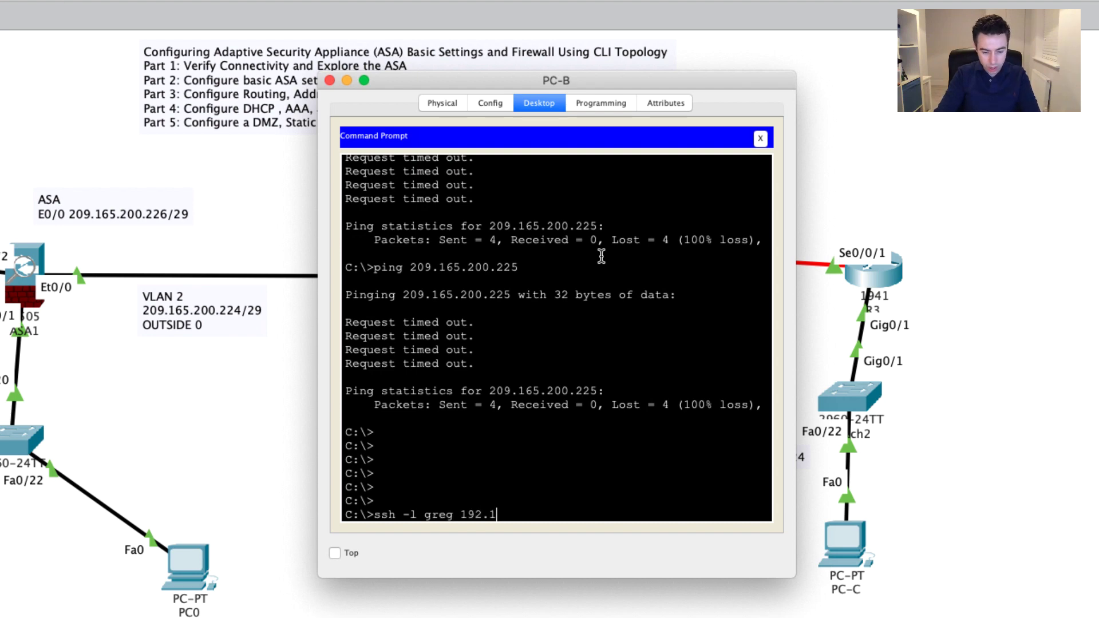
text(68.1)
key(BackSpace)
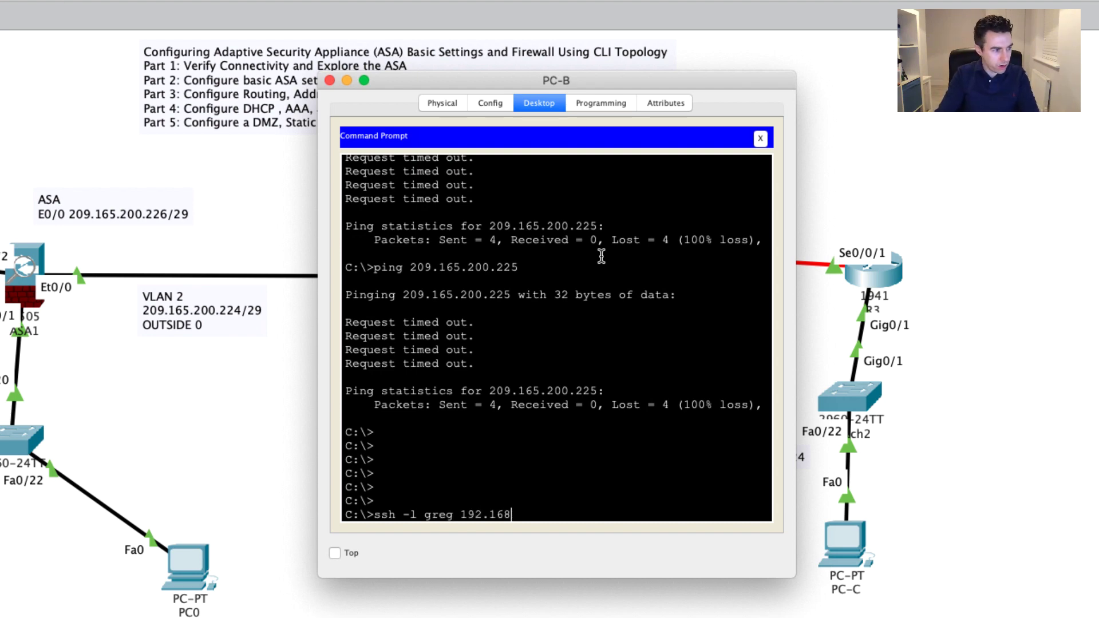
text(.1.1)
key(Return)
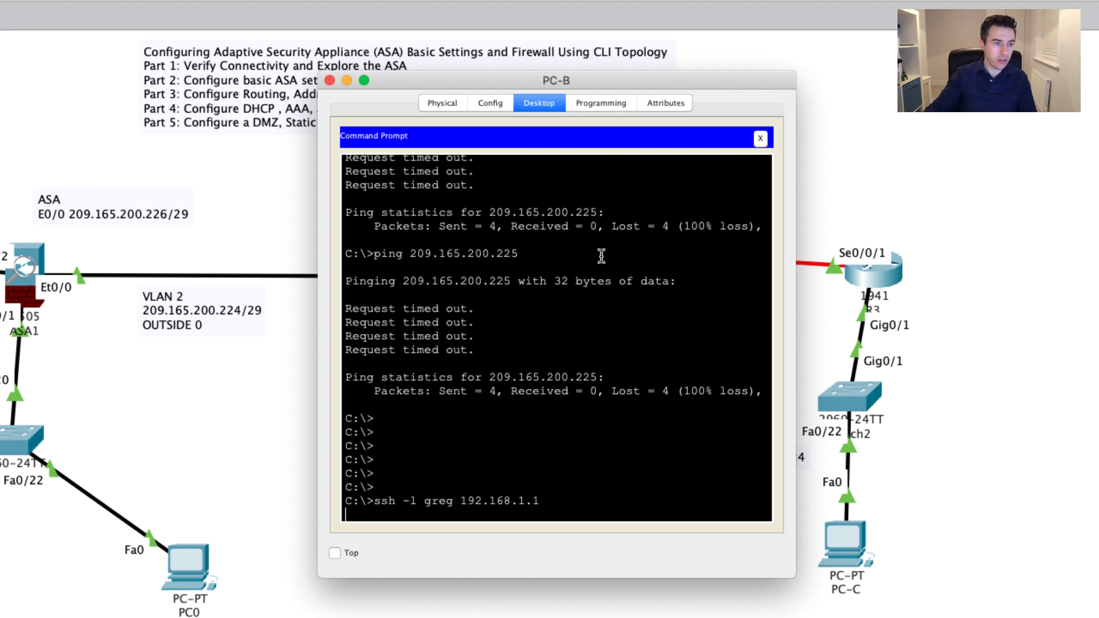
click(26, 269)
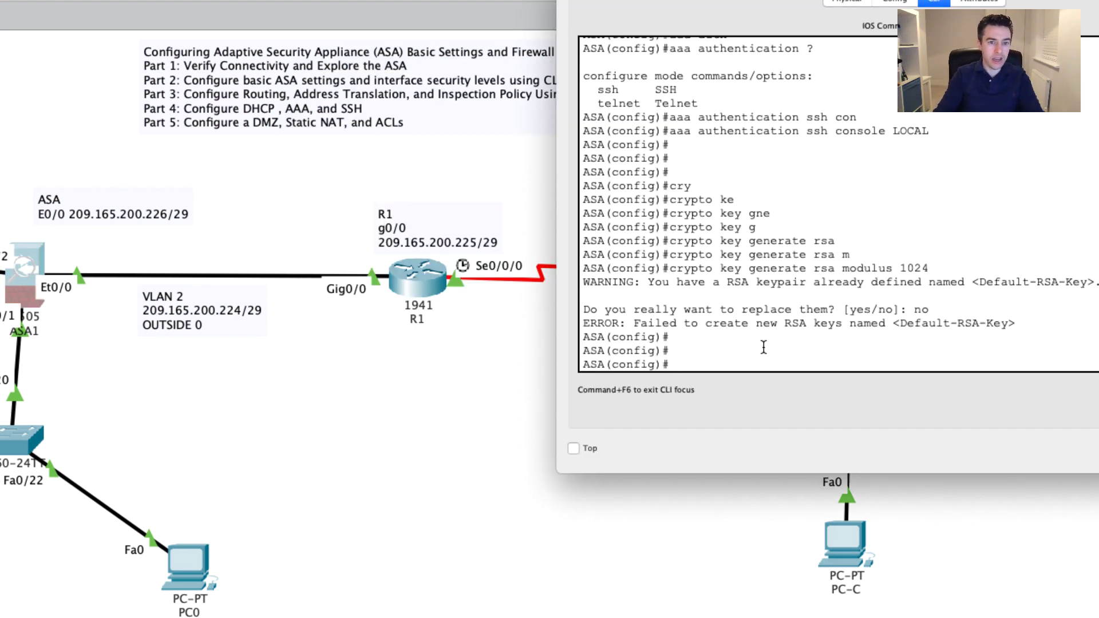
Step: Enter ssh 192.168.1.0 255.255.255.0 inside instead of the single-host 192.168.1.3 rule
text(ssh 1)
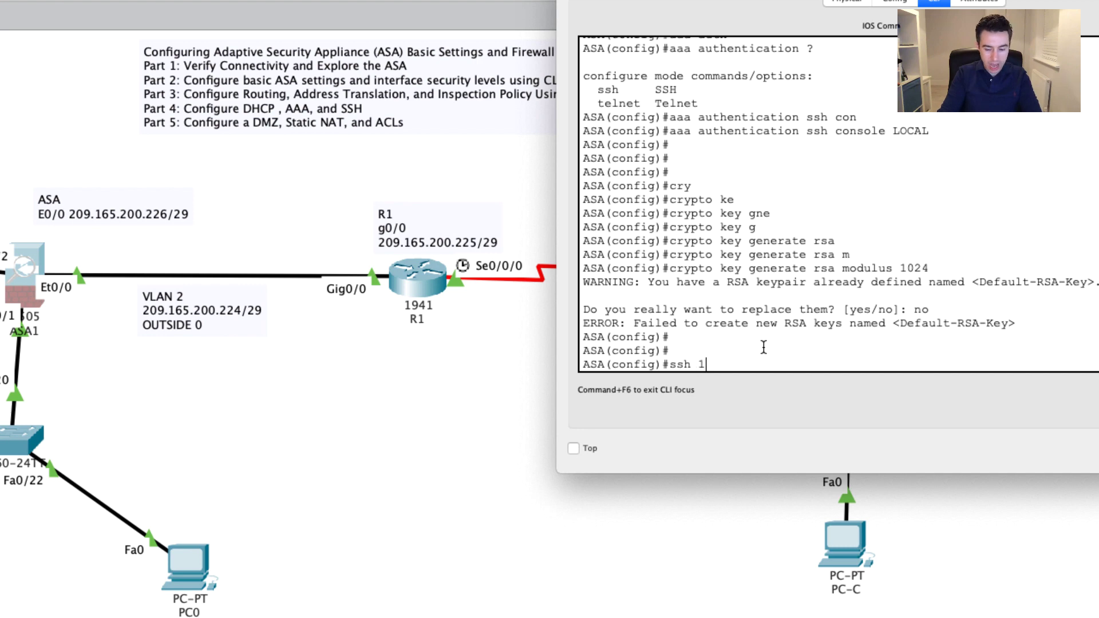
text(92.168.)
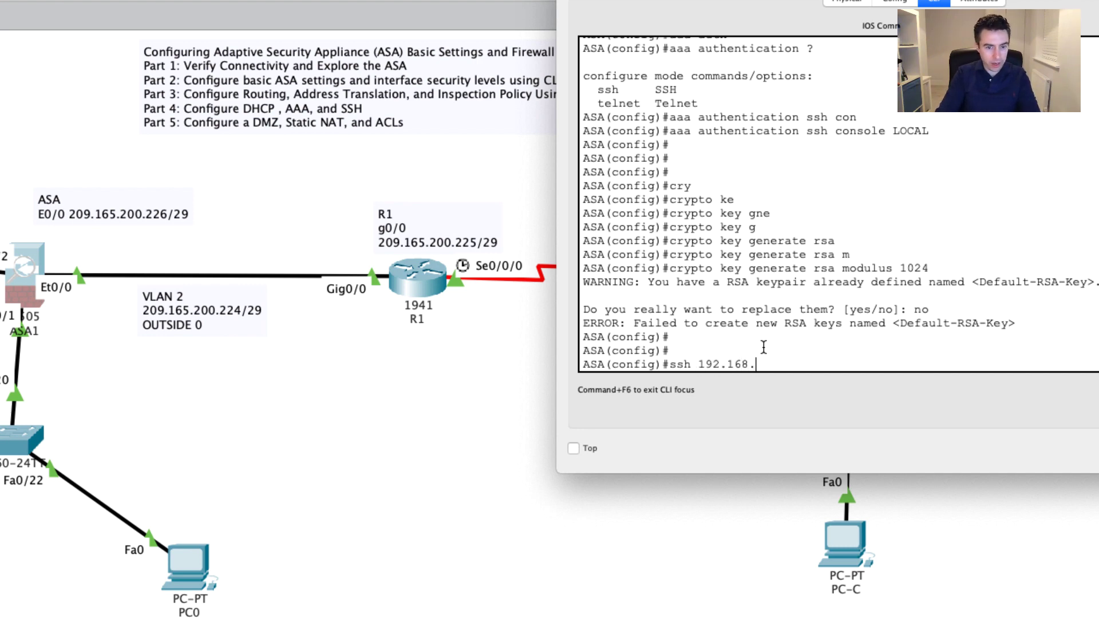
text(1)
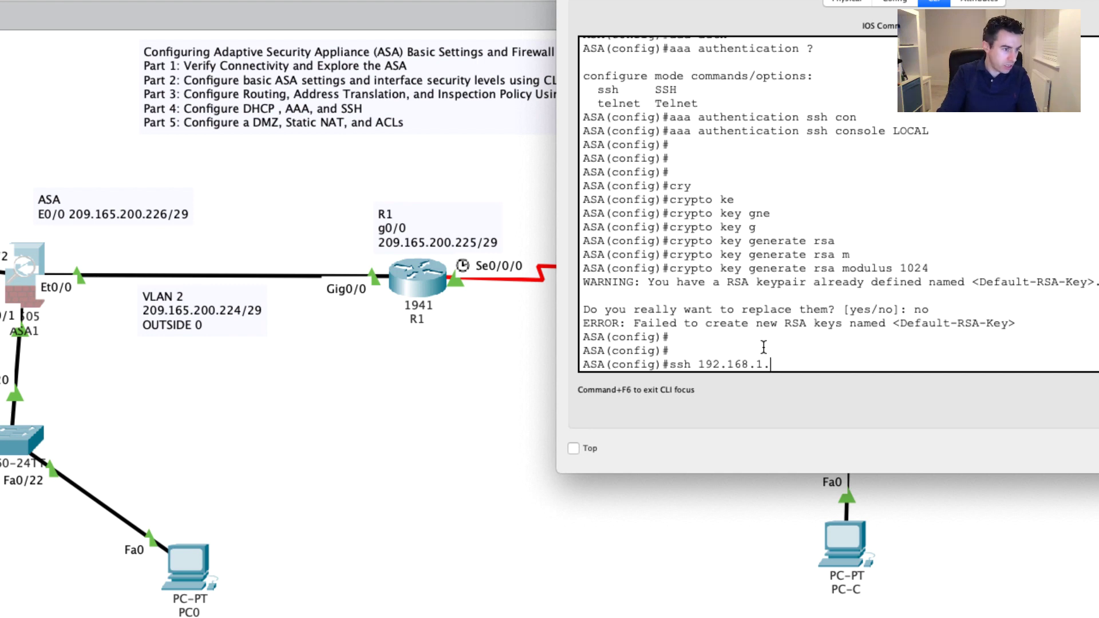
text(.3 )
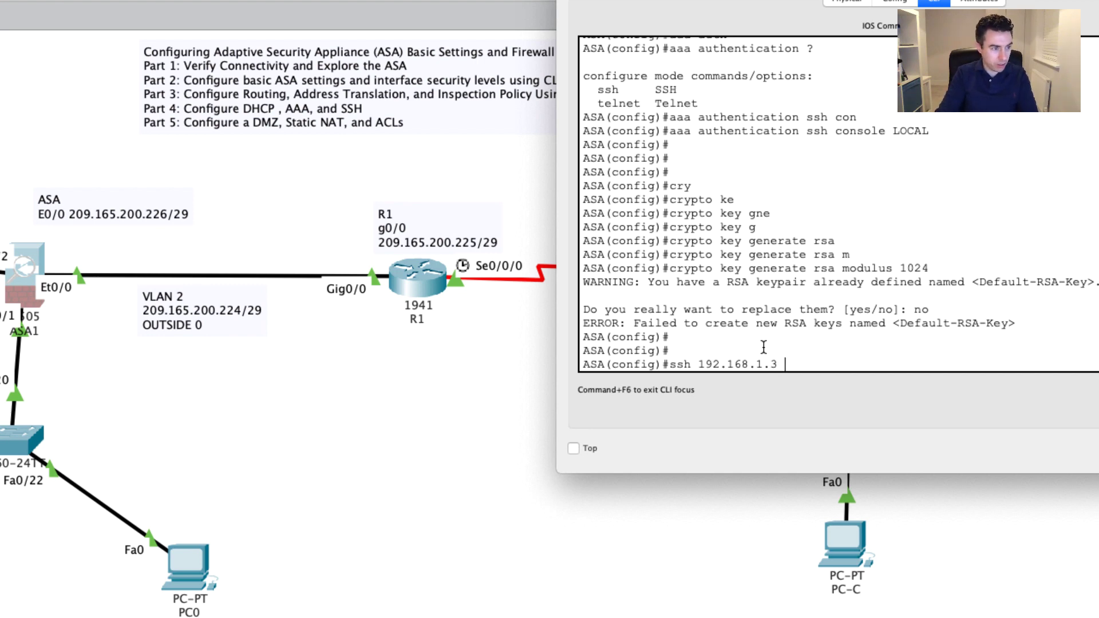
text(255)
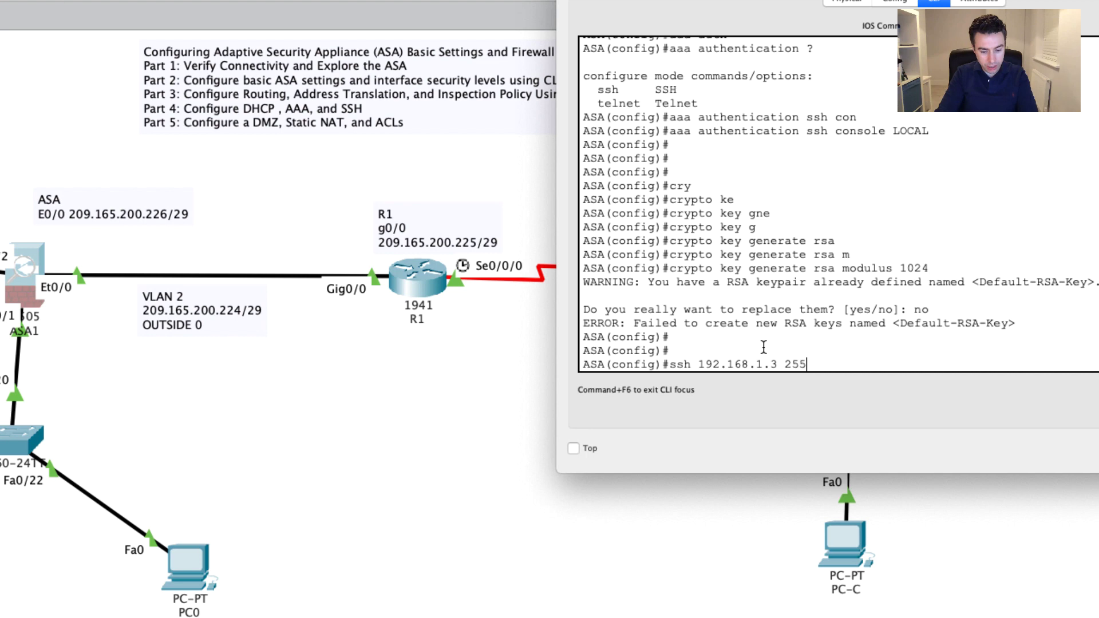
text(.255.255.255)
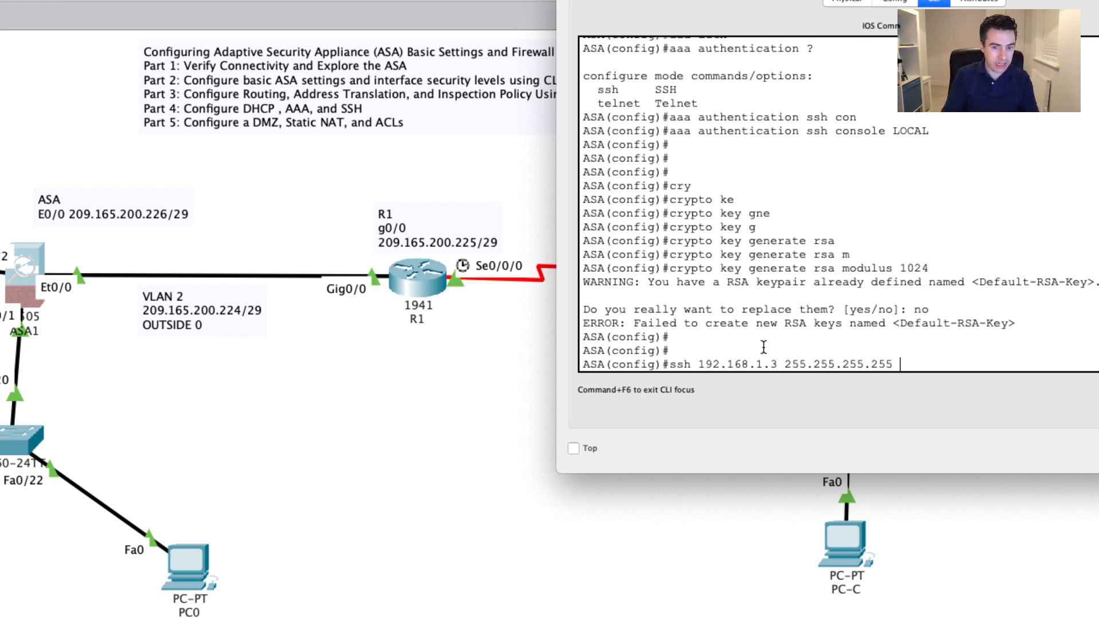
text(inside)
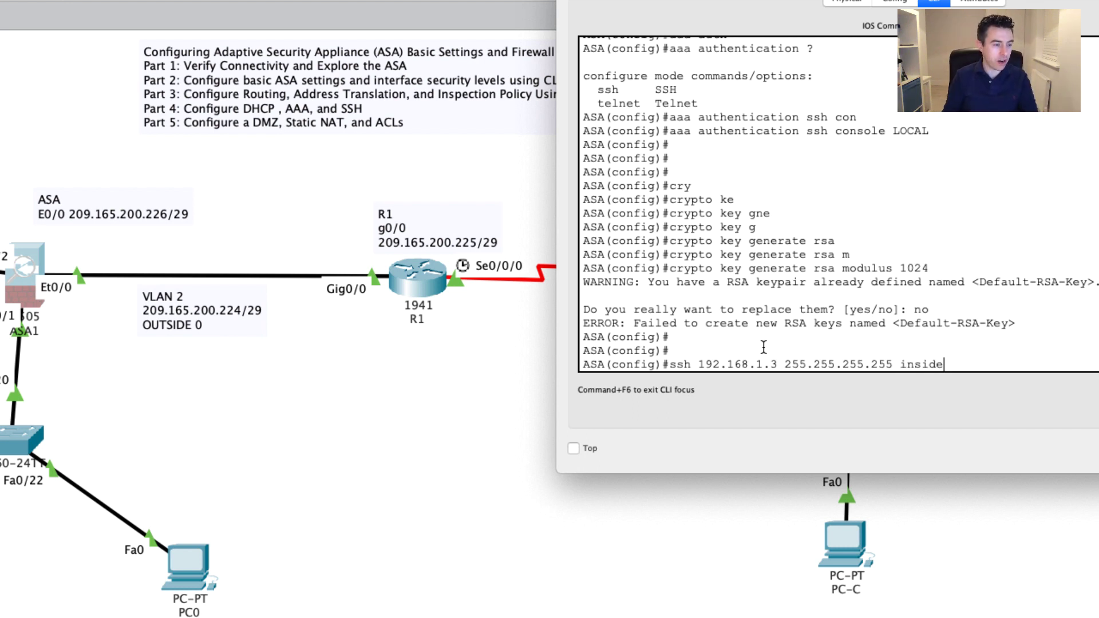
key(BackSpace)
key(BackSpace)
key(BackSpace)
key(BackSpace)
key(BackSpace)
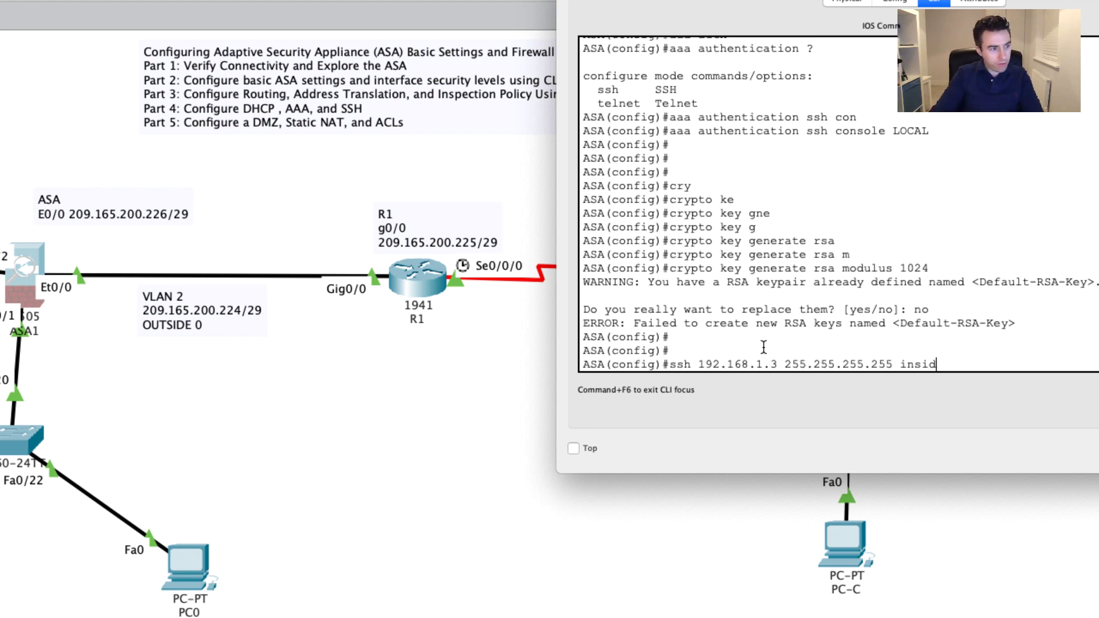
key(BackSpace)
key(BackSpace)
key(BackSpace)
key(BackSpace)
key(BackSpace)
key(BackSpace)
key(BackSpace)
key(BackSpace)
key(BackSpace)
key(BackSpace)
key(BackSpace)
key(BackSpace)
key(BackSpace)
key(BackSpace)
key(BackSpace)
key(BackSpace)
key(BackSpace)
key(BackSpace)
key(BackSpace)
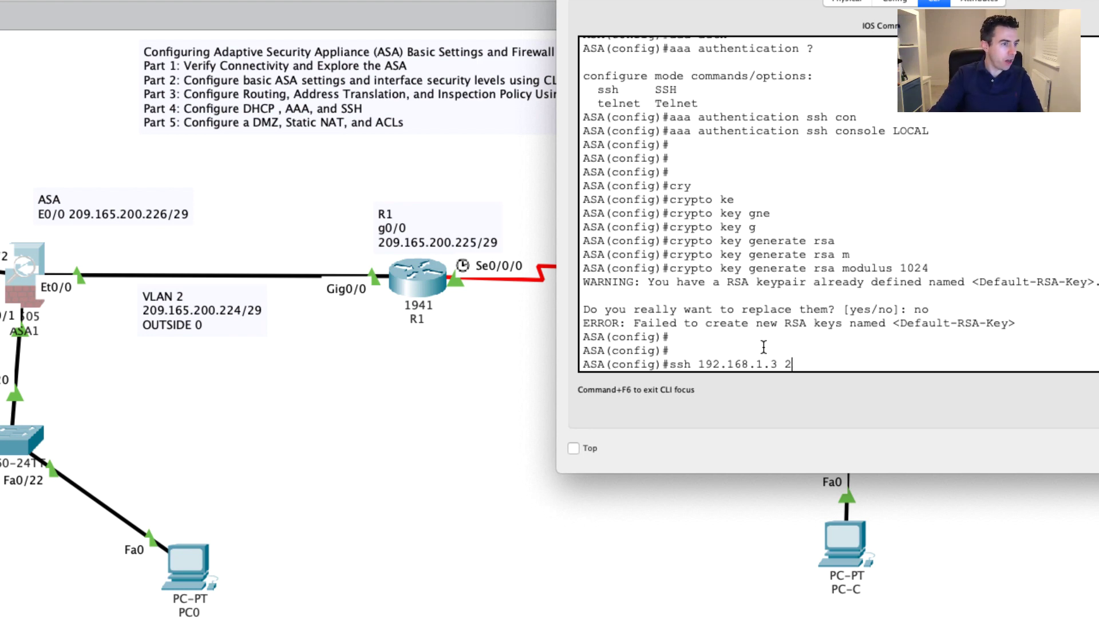
text(0)
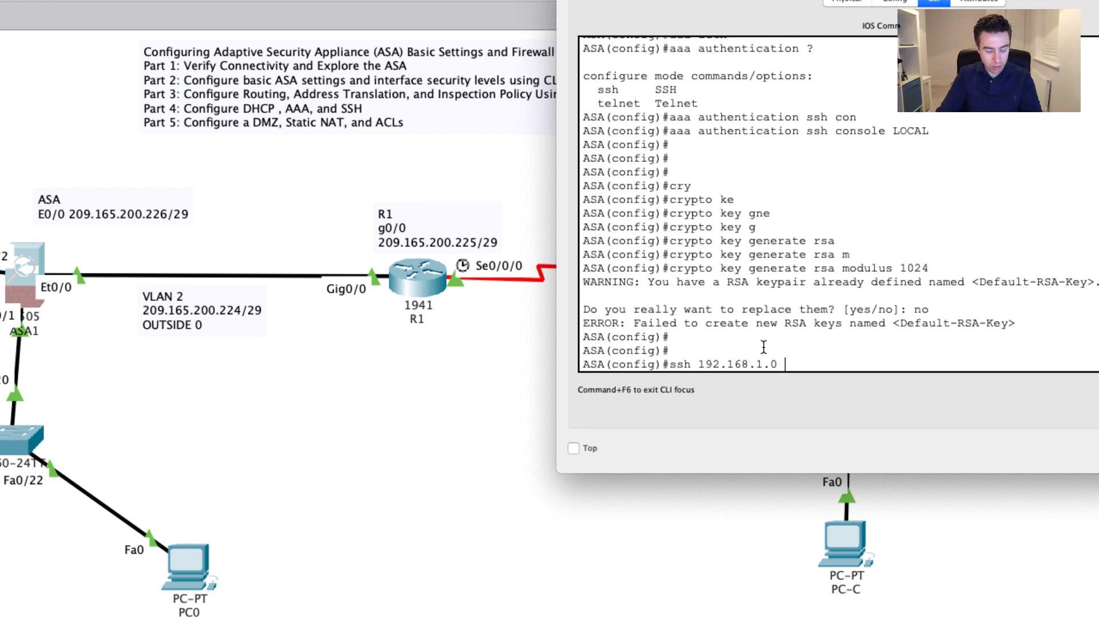
text( 255.255.2)
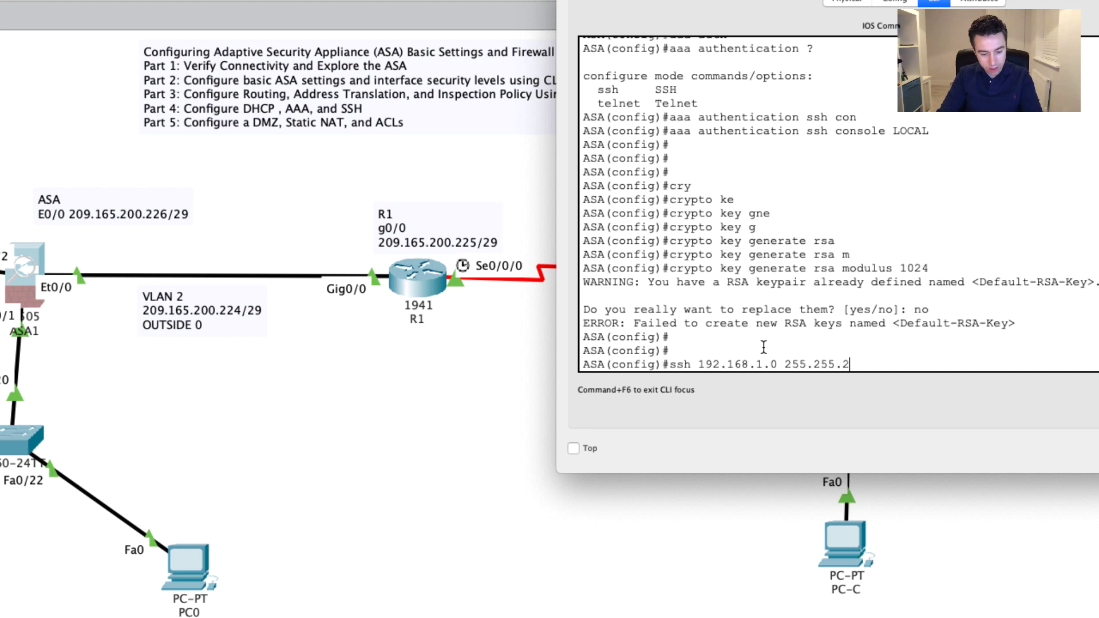
text(55.0)
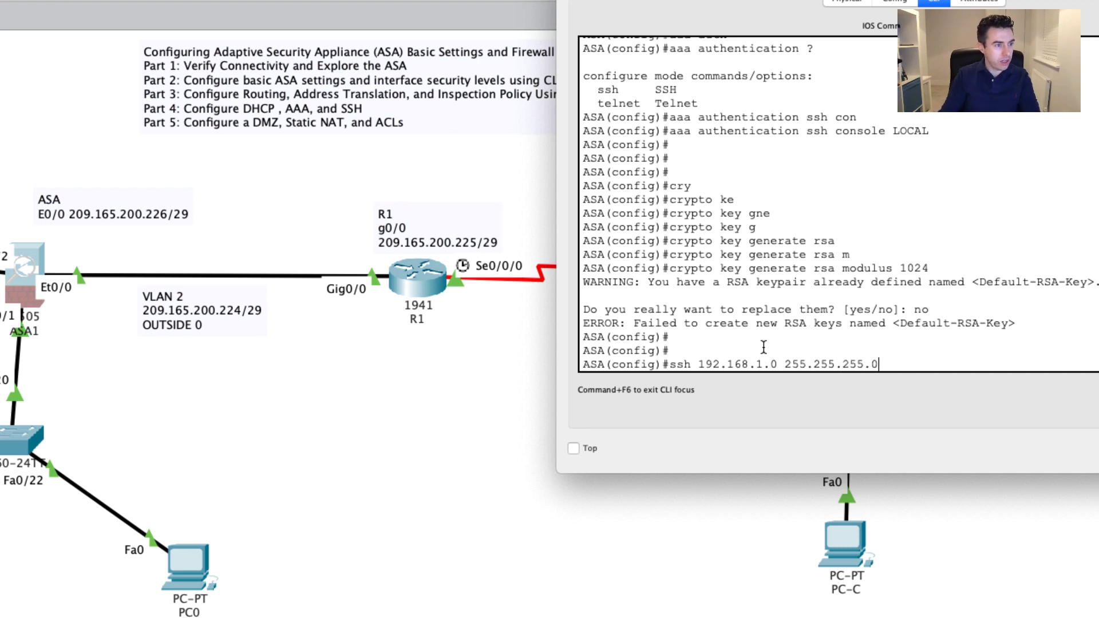
text( inside)
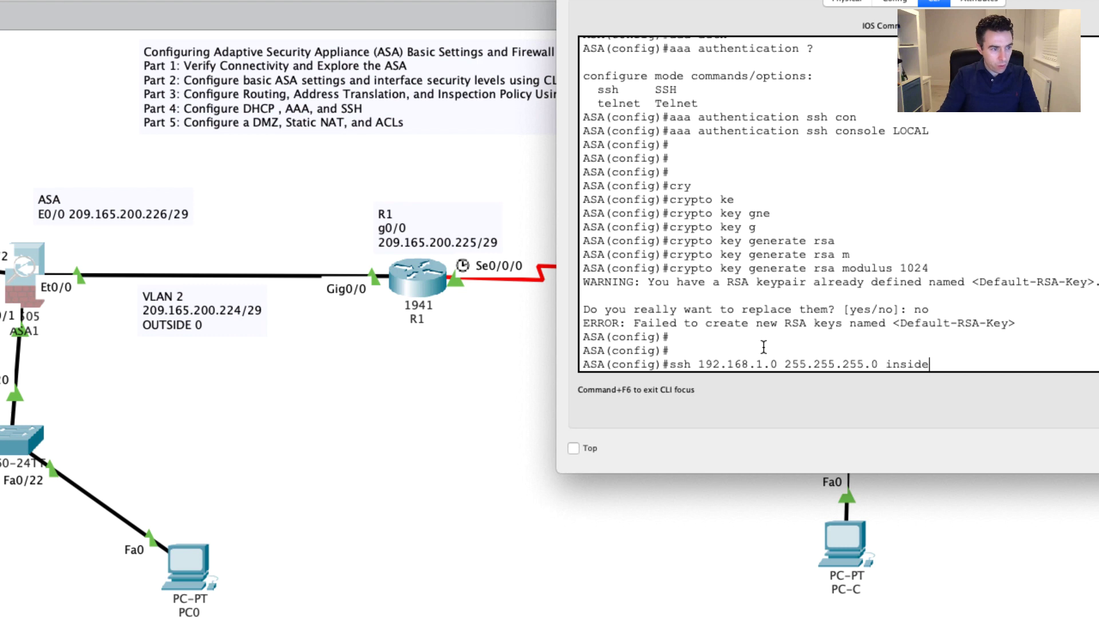
key(Return)
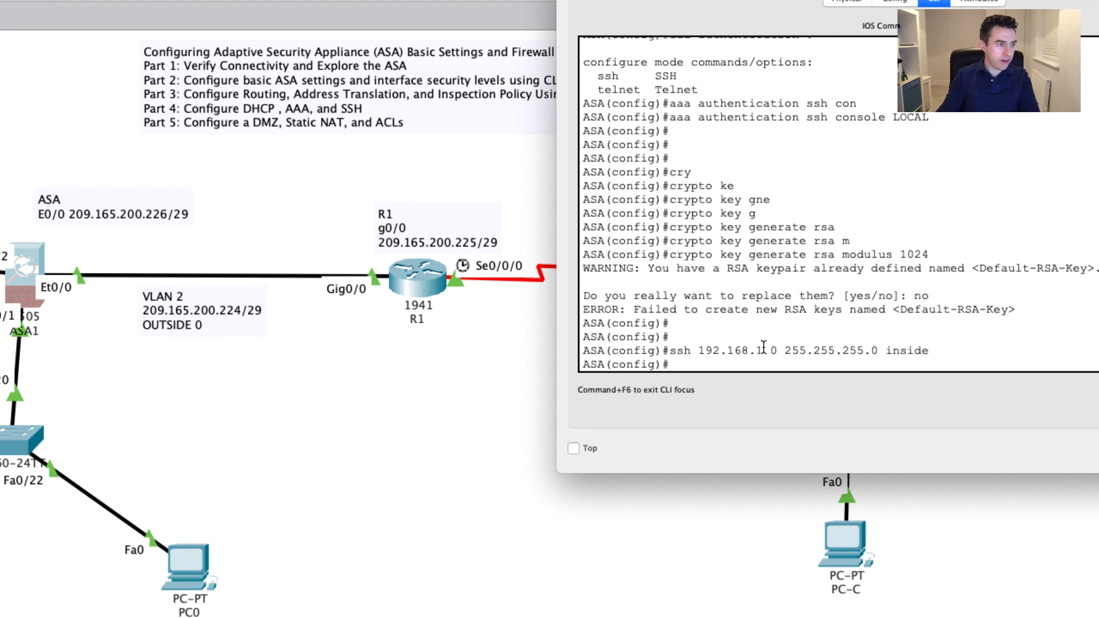
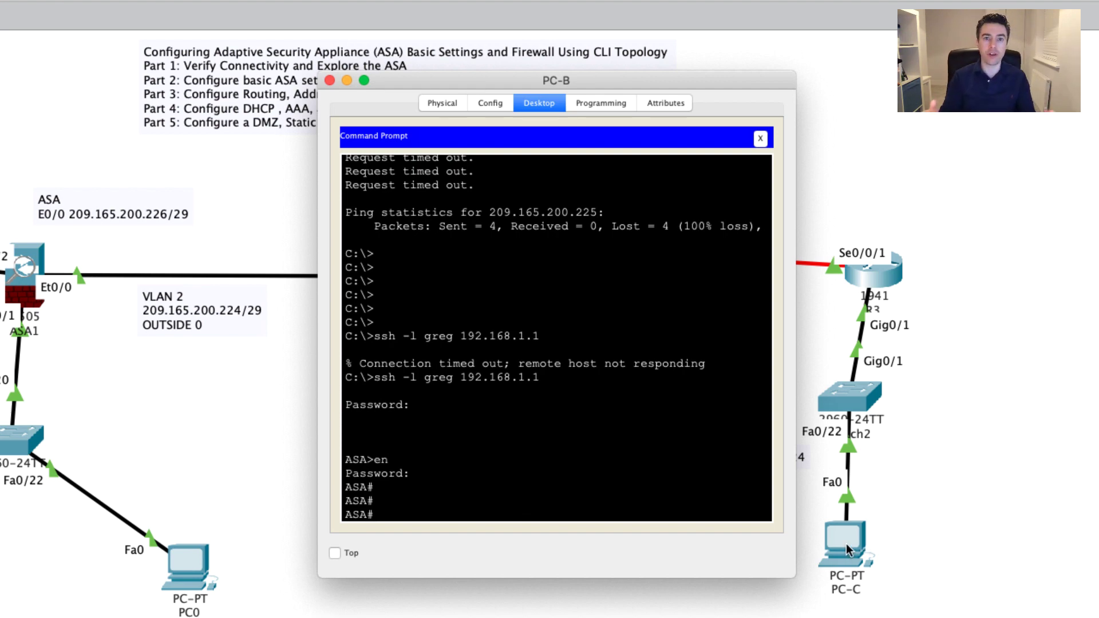
Step: Close PC-B's command prompt window so the ASA lab topology is visible again
click(153, 405)
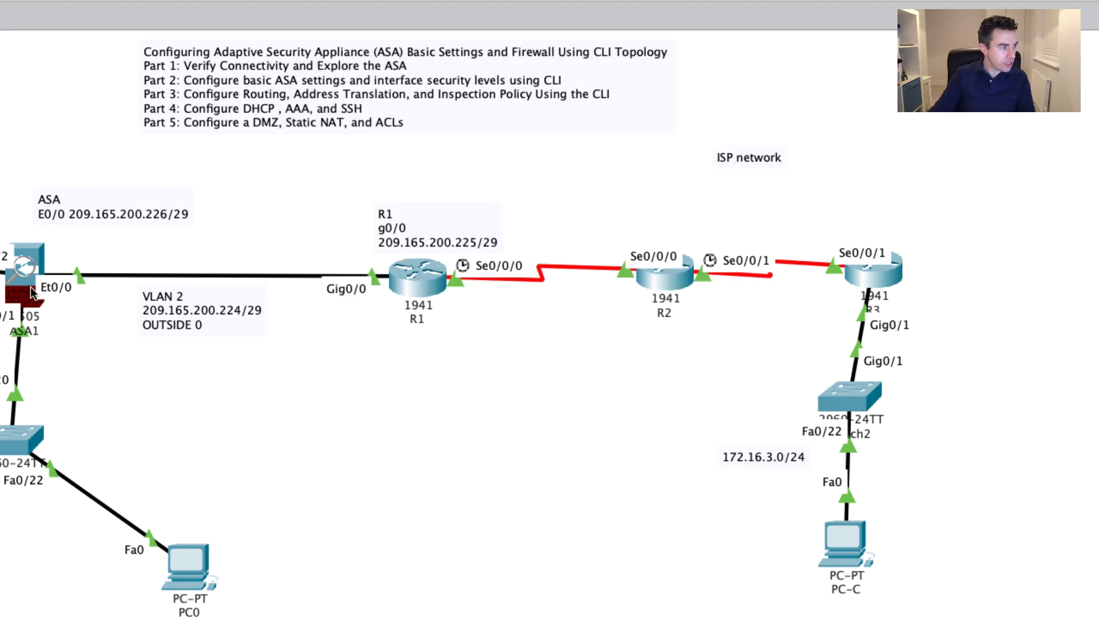
Step: In the ASA CLI, enter 'ssh 172.16.3.3 255.255.255.255 outside' to allow SSH from that host
click(26, 280)
key(Return)
key(Return)
key(Return)
text(ssh)
key(BackSpace)
key(BackSpace)
text(sh)
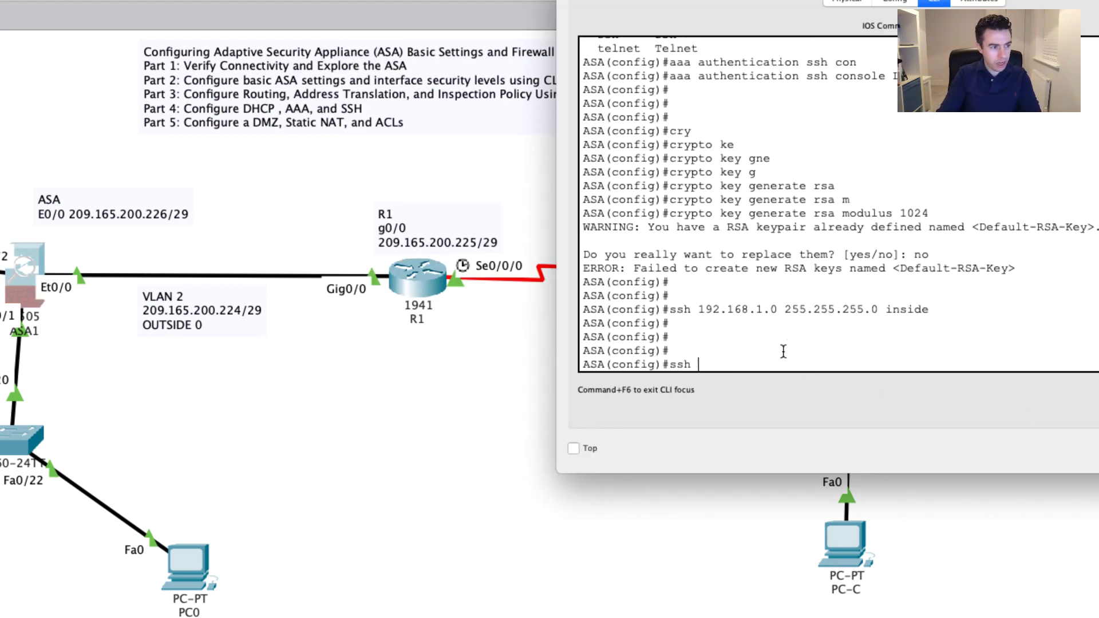
text( 172)
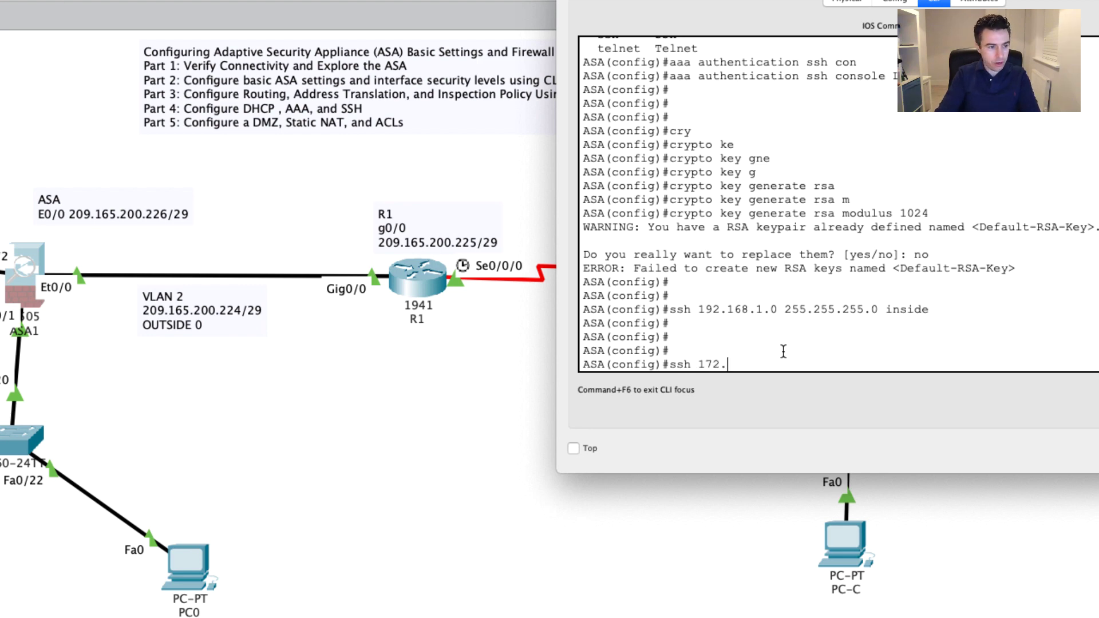
text(.16)
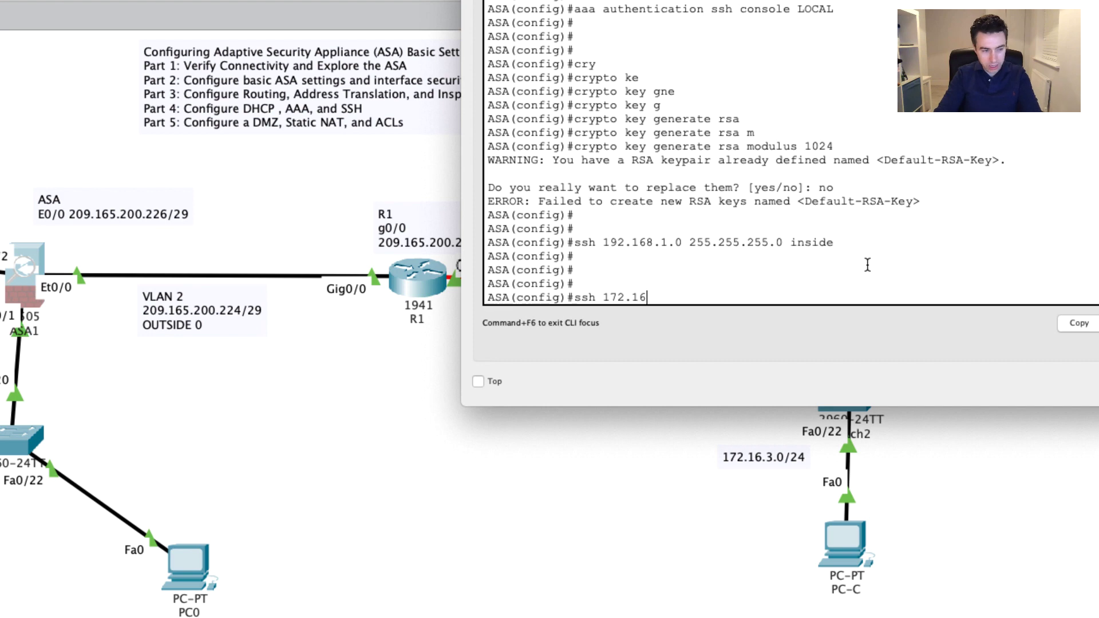
text(.3.)
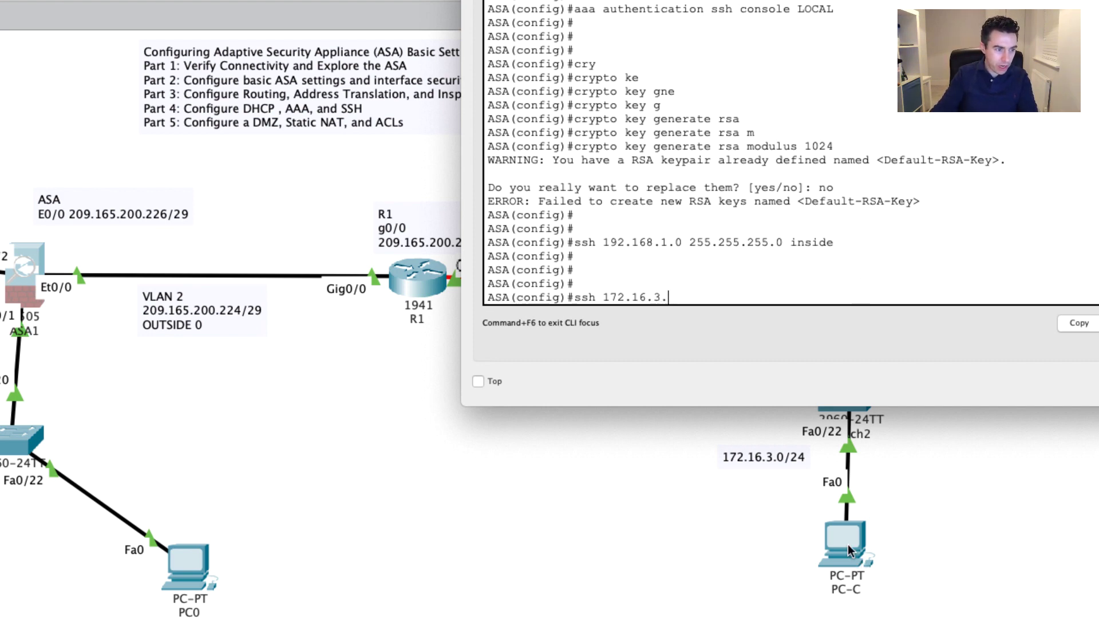
text(3 )
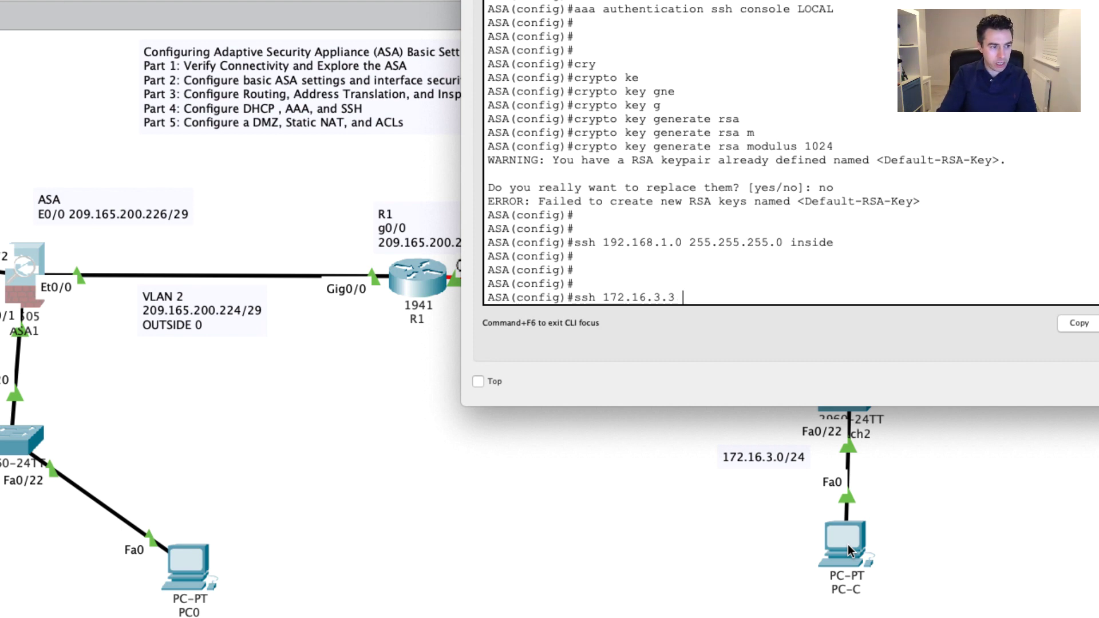
text(255)
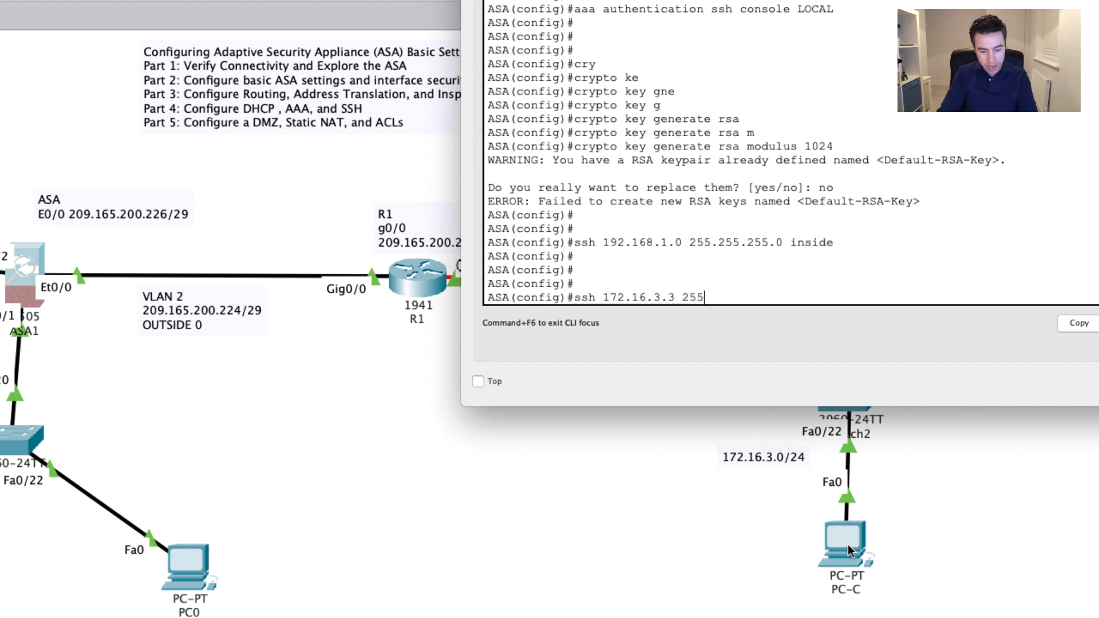
text(.255.255.255)
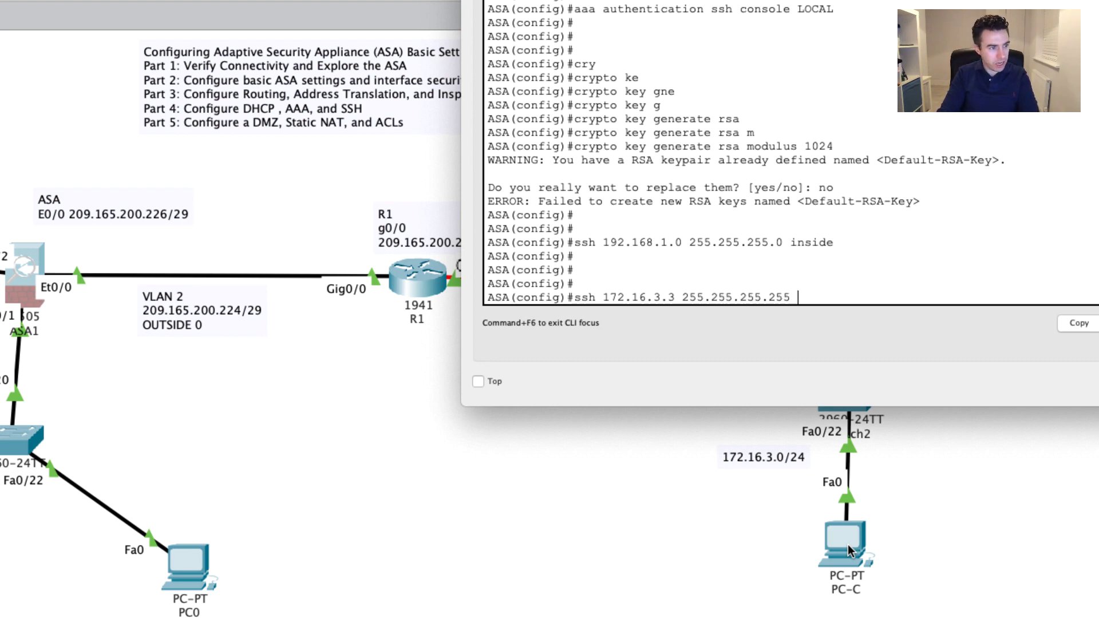
text( outside)
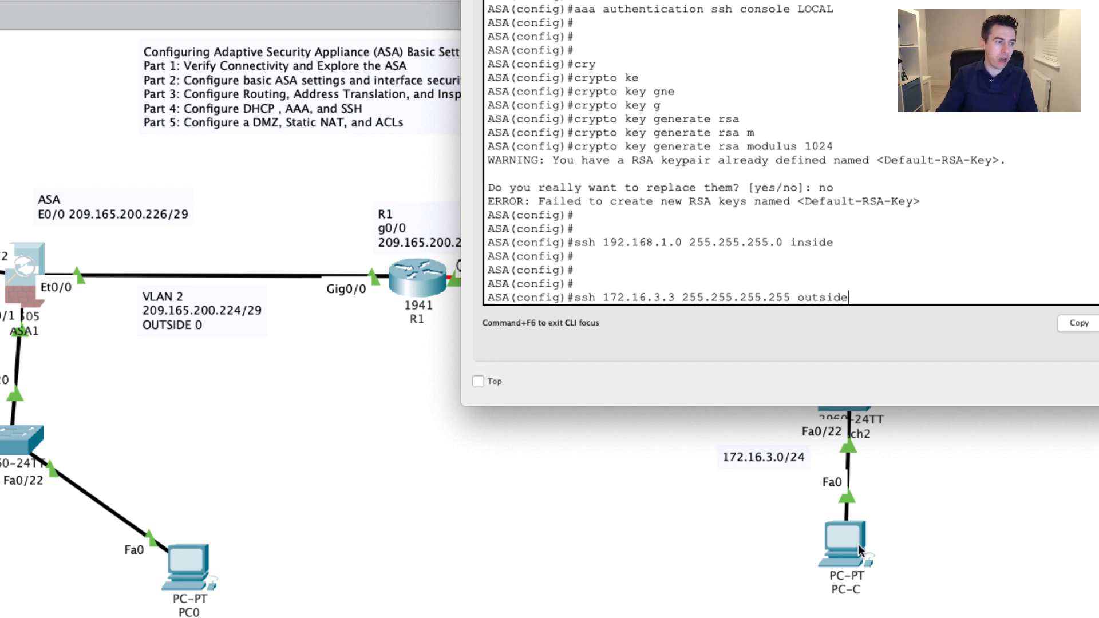
key(Return)
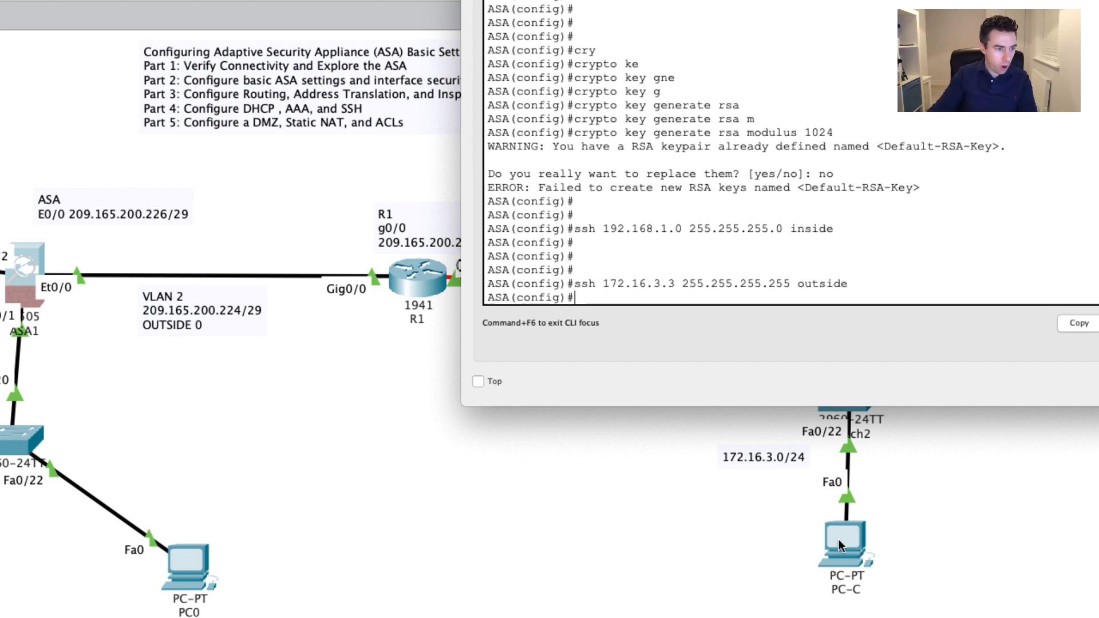
click(843, 553)
Step: From PC-C's command prompt, rerun the ssh -l login to 209.165.200.226, then enter privileged mode with en
mouse_move(853, 543)
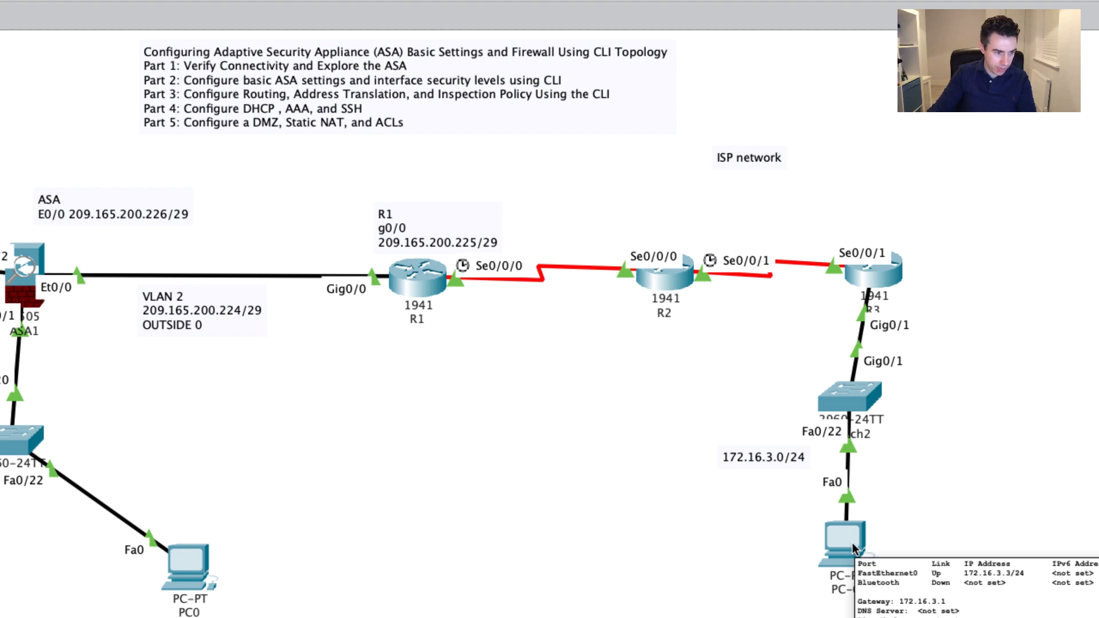
click(853, 542)
click(738, 307)
key(Return)
key(Return)
key(Return)
key(Up)
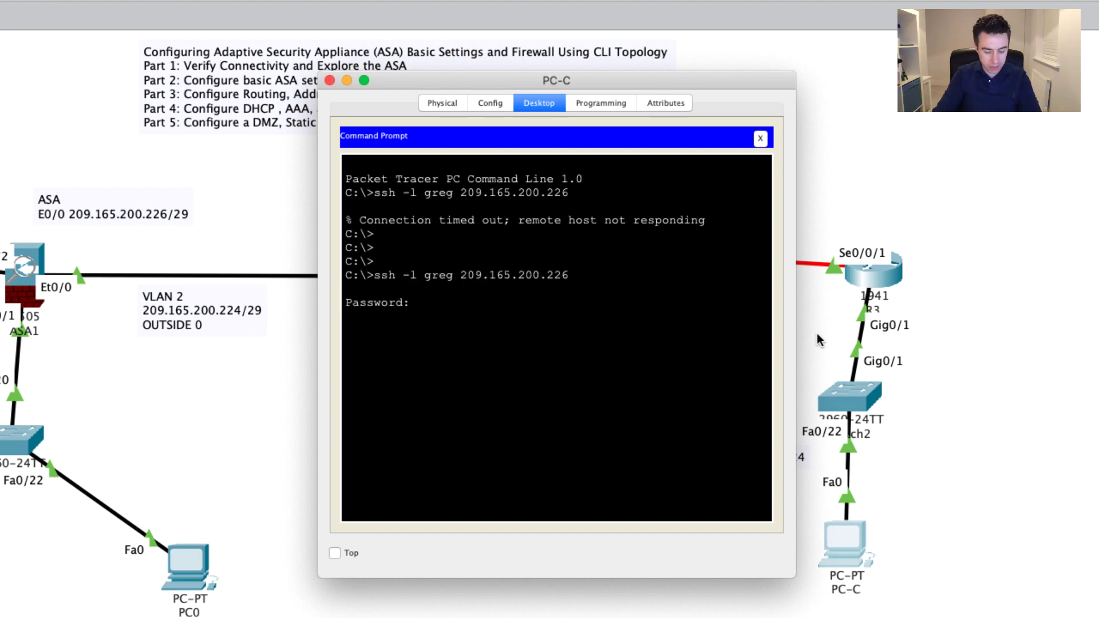
key(Return)
text(en)
key(Return)
key(Return)
key(Return)
key(Return)
key(Return)
key(Return)
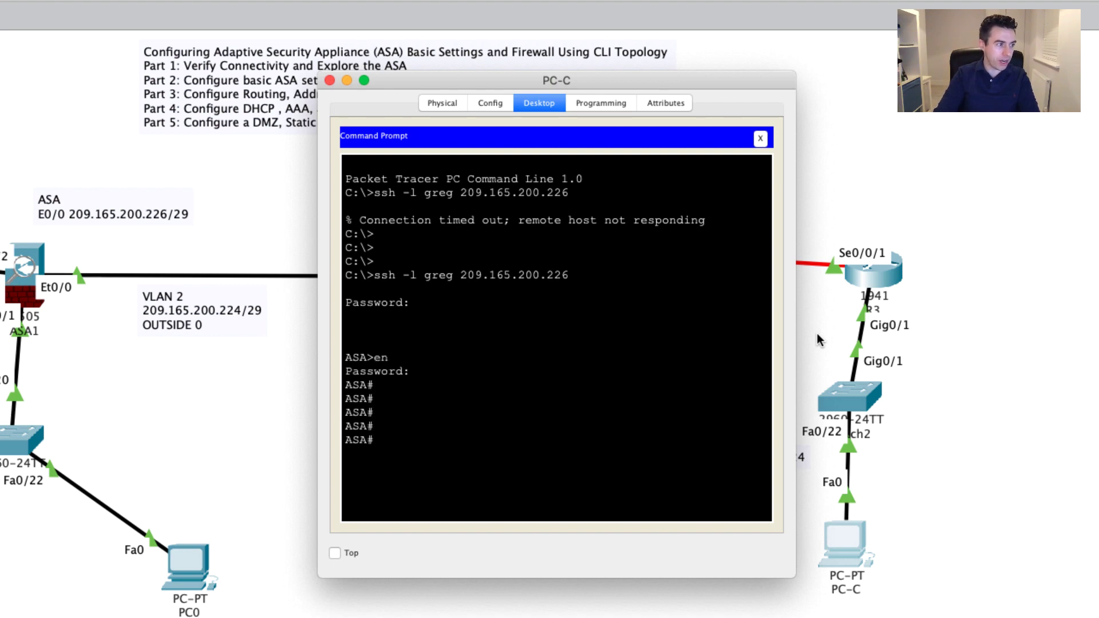
Step: Run show route on the ASA, then move PC-C's window aside
text(show route)
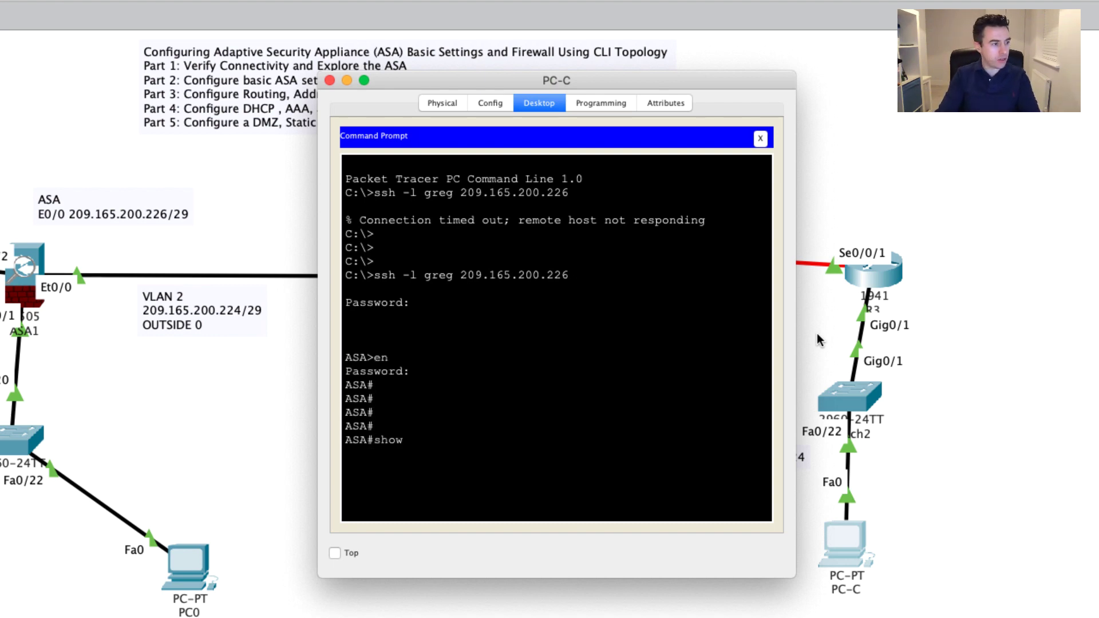
key(Return)
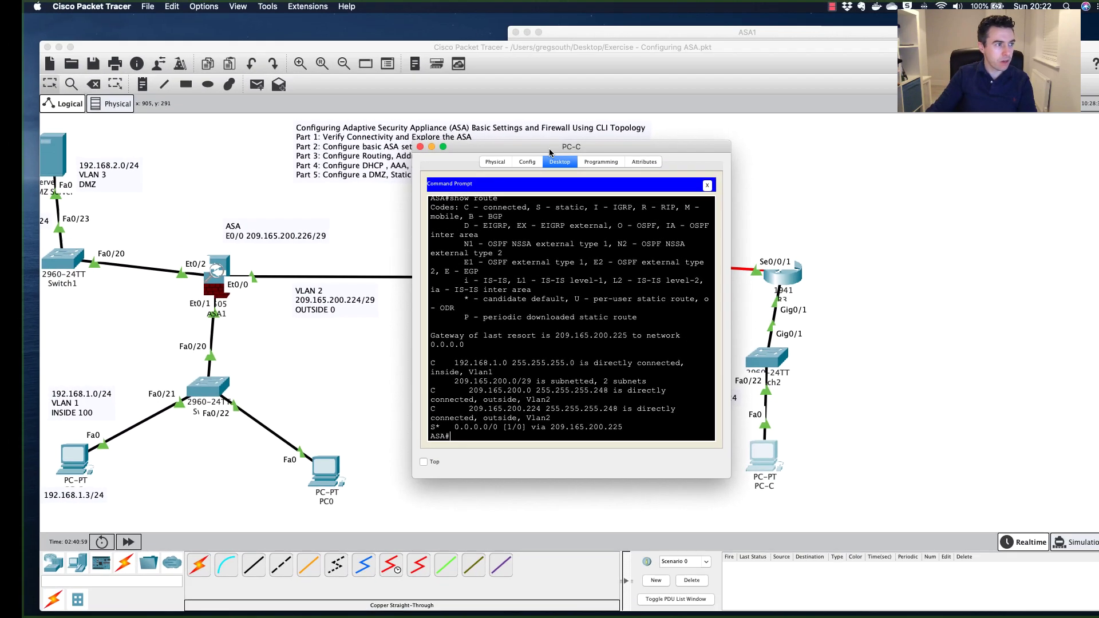
drag(502, 81, 972, 58)
drag(851, 131, 878, 104)
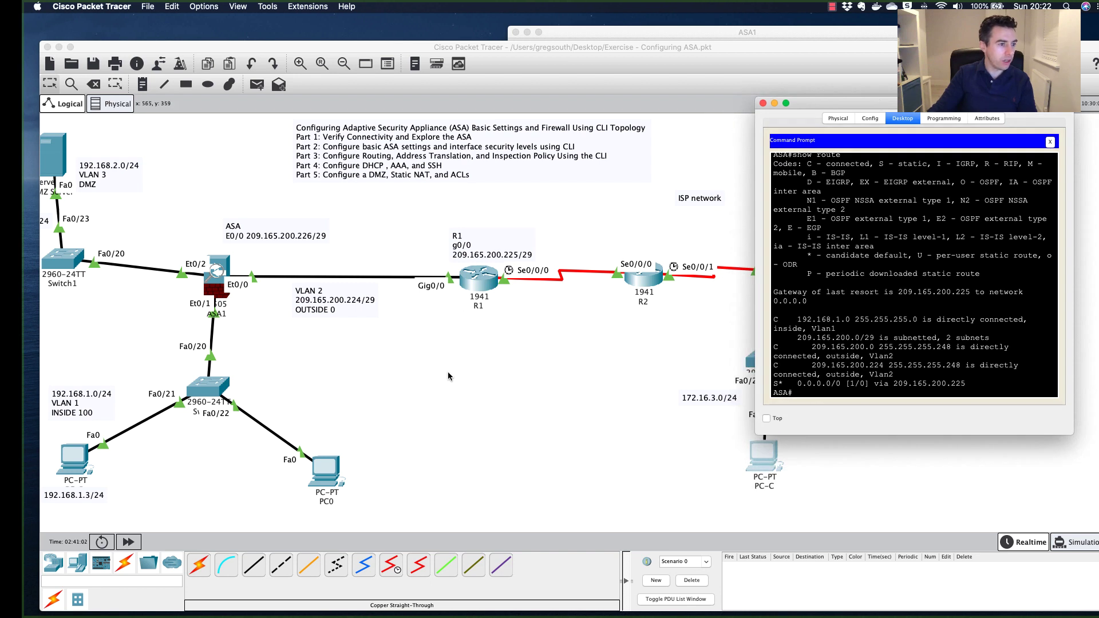